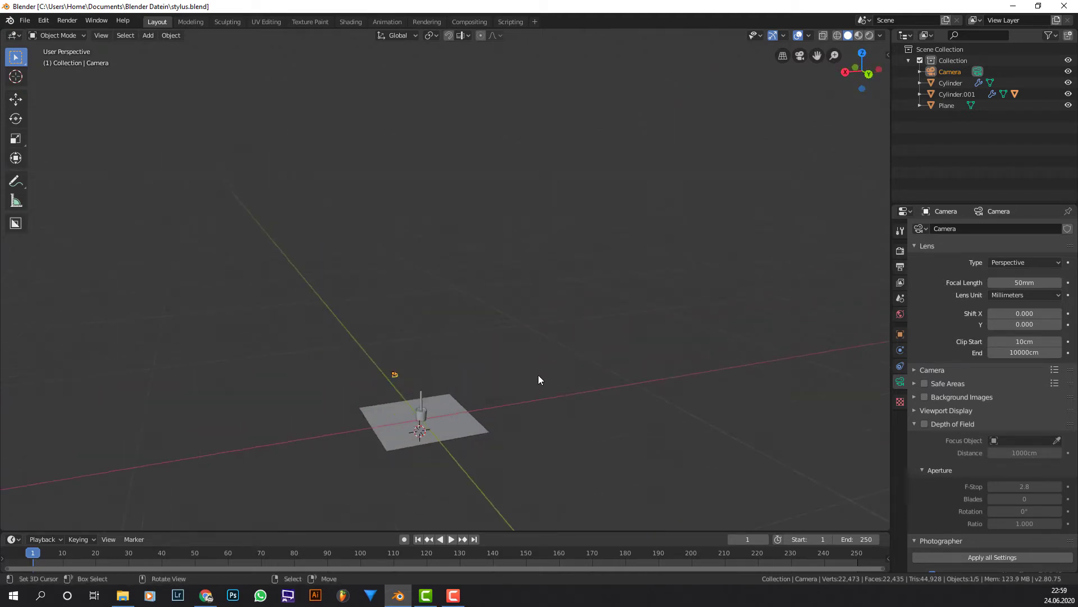
Frame the stylus and holder from a low angle and select the stylus (Cylinder.001).
middle_click_drag(456, 379, 494, 304, "shift")
scroll(493, 304, "up", 4)
scroll(493, 302, "up", 2)
middle_click_drag(611, 372, 510, 292)
scroll(578, 311, "up", 3)
middle_click_drag(446, 274, 580, 279)
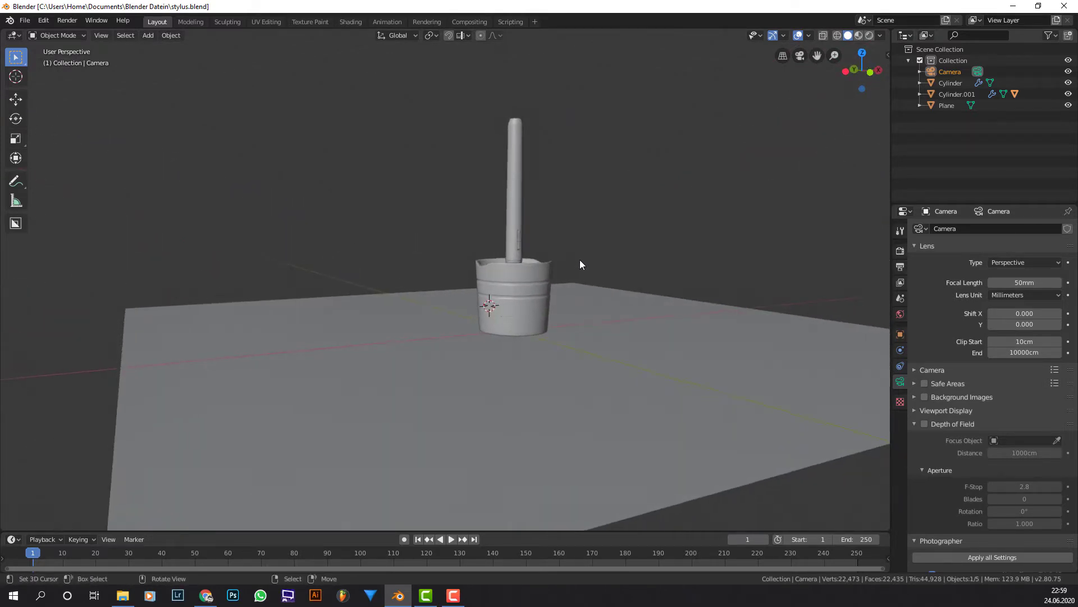
left_click(521, 233)
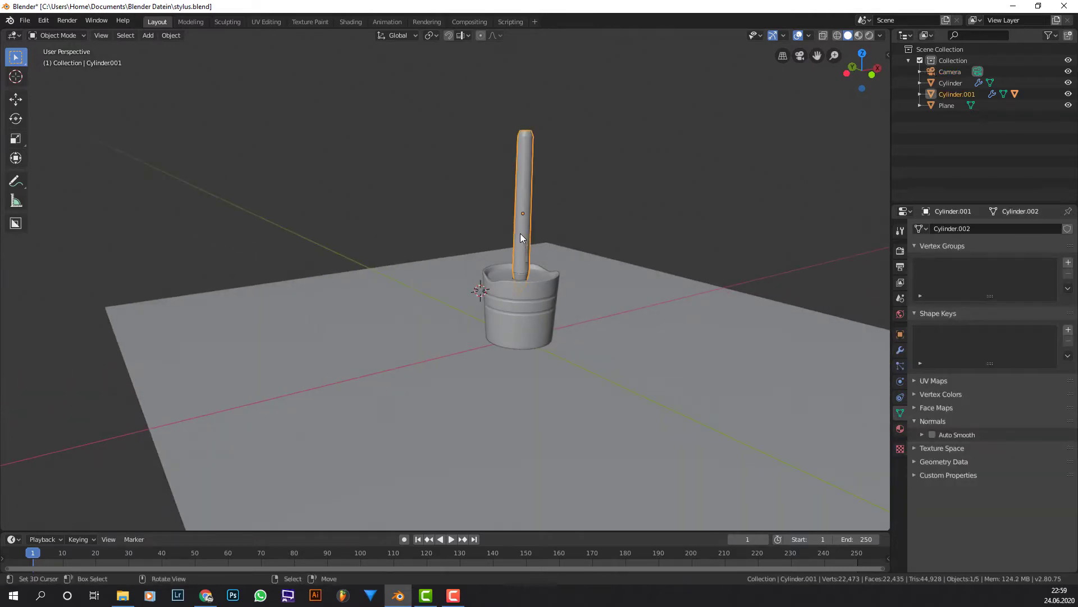
Cancel two accidental grab moves so the stylus stays in its cup.
key("g")
right_click(542, 144)
middle_click_drag(587, 183, 530, 181)
key("g")
right_click(523, 143)
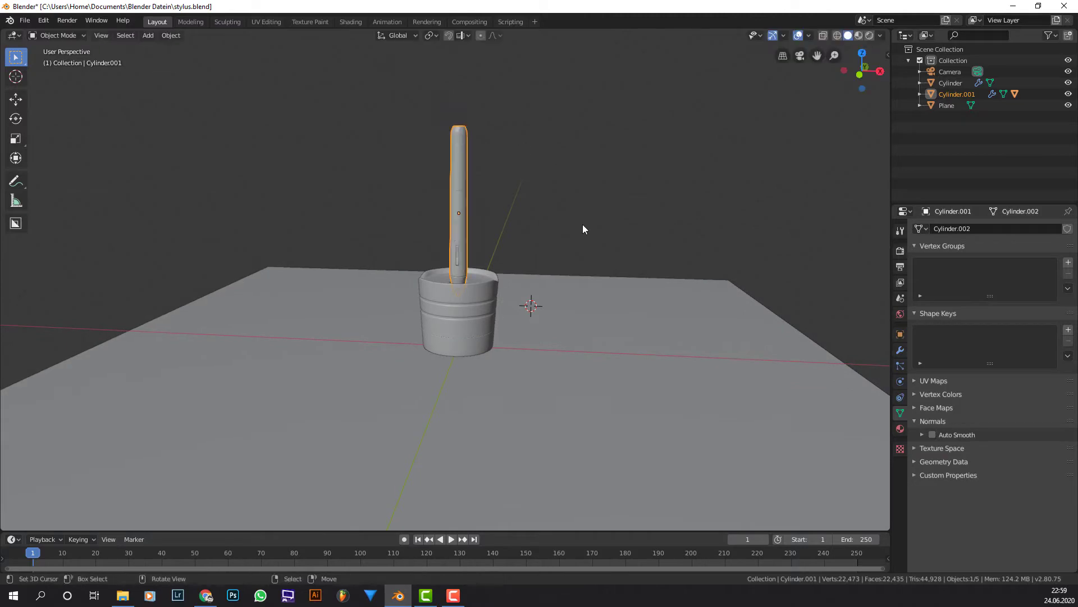
Orbit and zoom to check the stylus standing in its cup from above and the side.
middle_click_drag(563, 219, 561, 217)
scroll(561, 216, "up", 8)
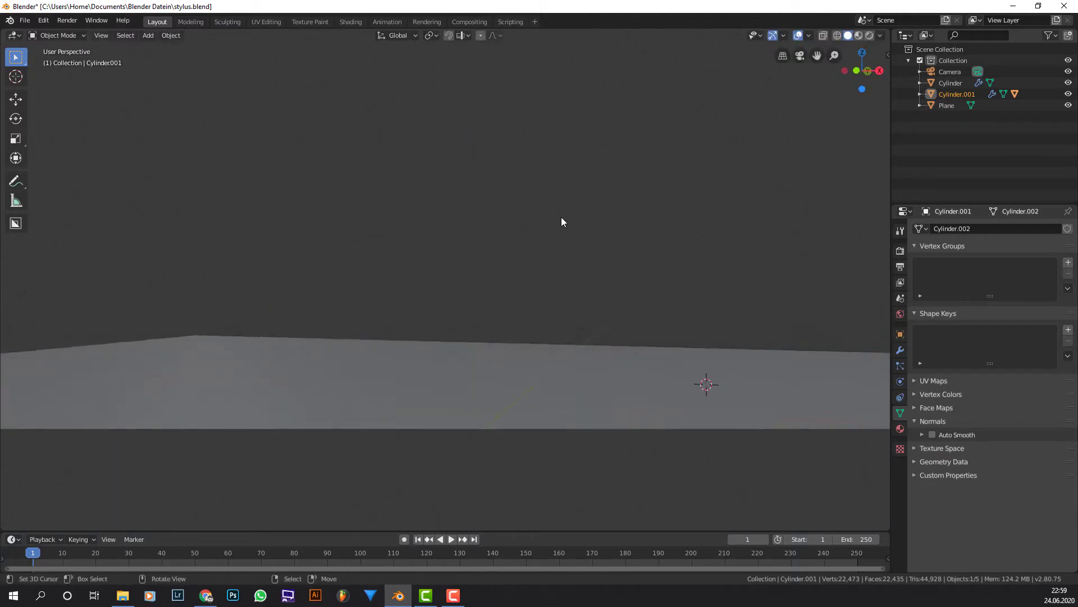
scroll(560, 219, "down", 2)
scroll(542, 212, "down", 2)
middle_click_drag(530, 219, 556, 180)
scroll(557, 179, "down", 3)
middle_click_drag(672, 176, 404, 150)
scroll(539, 161, "down", 3)
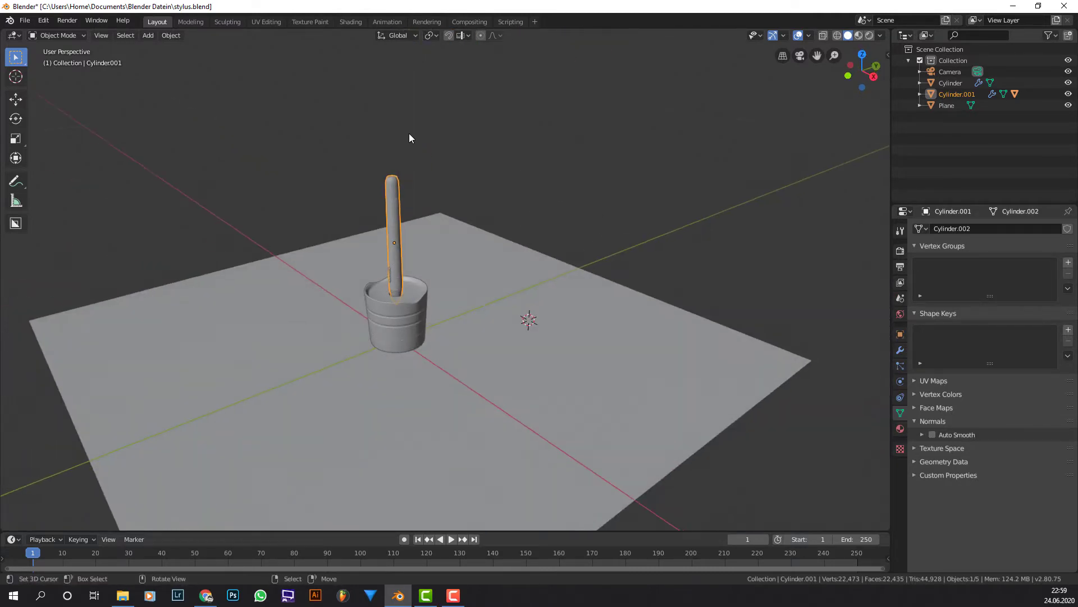
Switch to the Shading workspace, change the node tree type, and pick the Raues Plastik material slot.
left_click(352, 22)
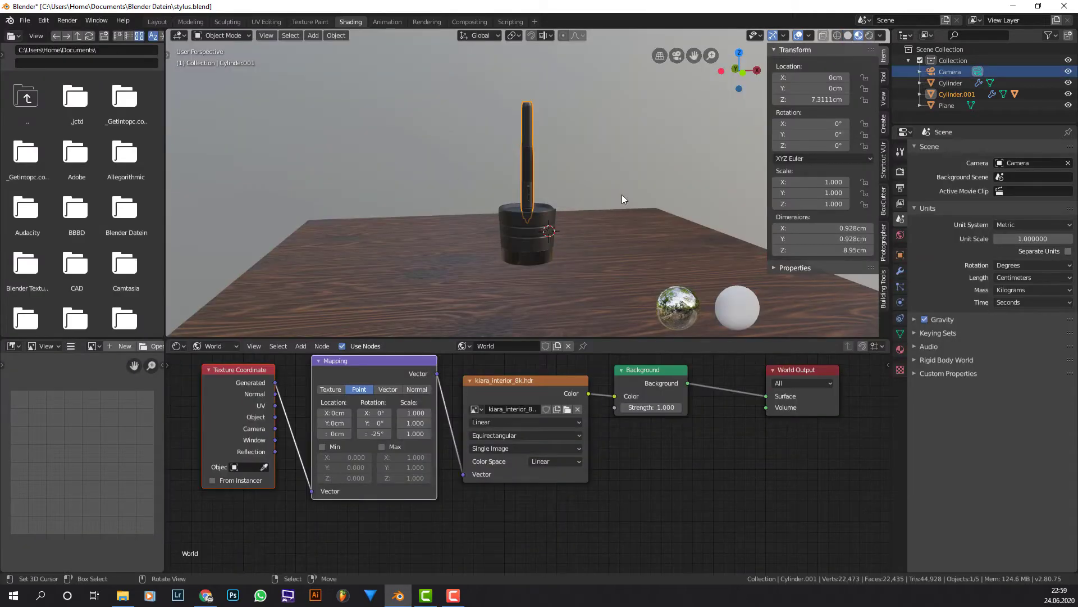
left_click(218, 346)
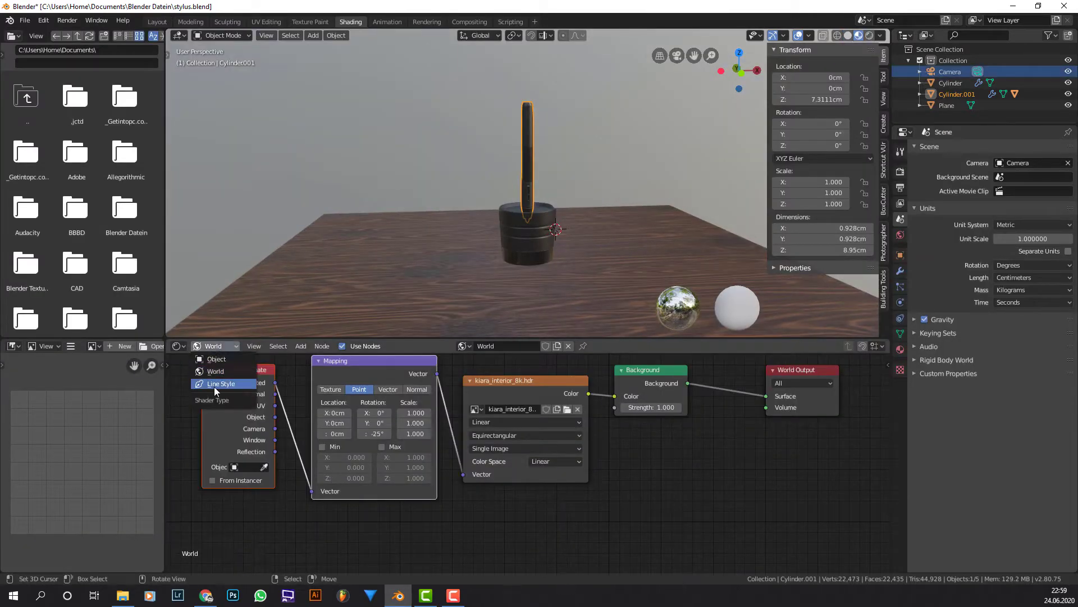
left_click(214, 384)
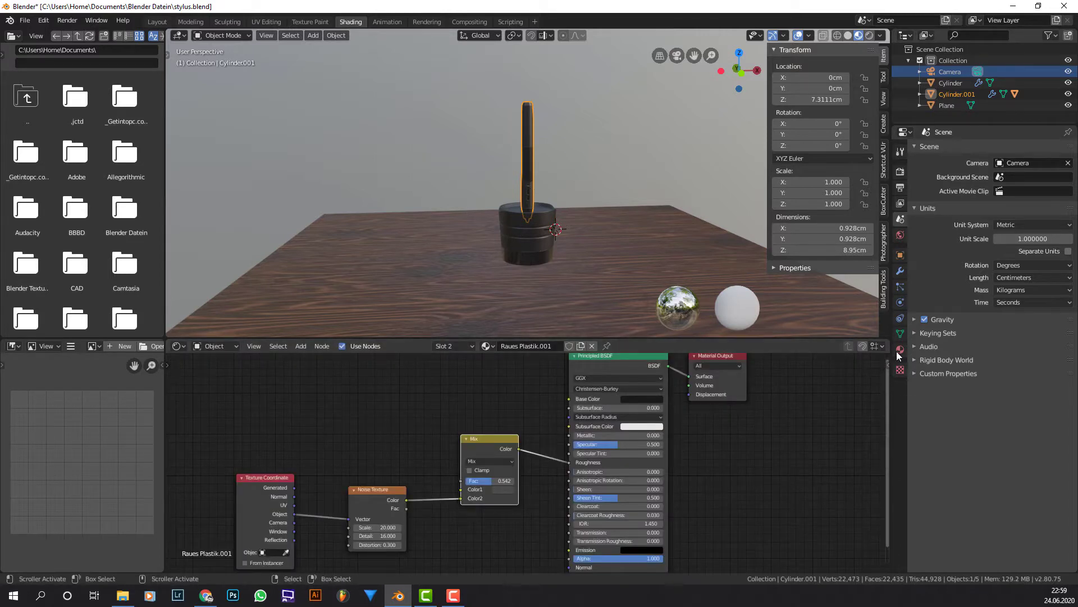
left_click(900, 350)
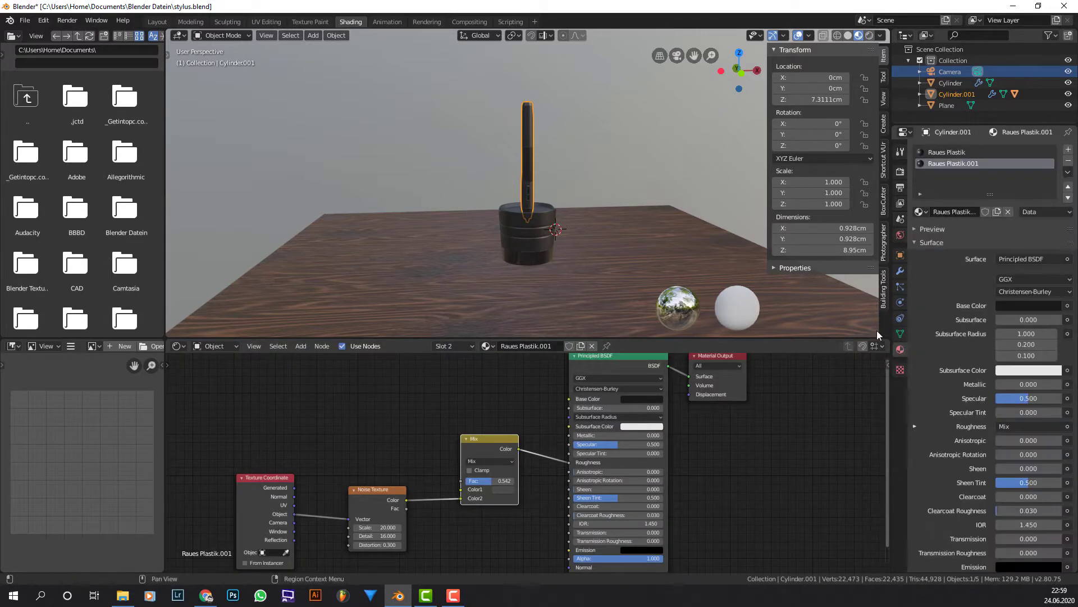
left_click(955, 153)
Pan and zoom the node editor to frame the Principled BSDF and Material Output nodes.
scroll(556, 465, "up", 3)
middle_click_drag(568, 466, 513, 422)
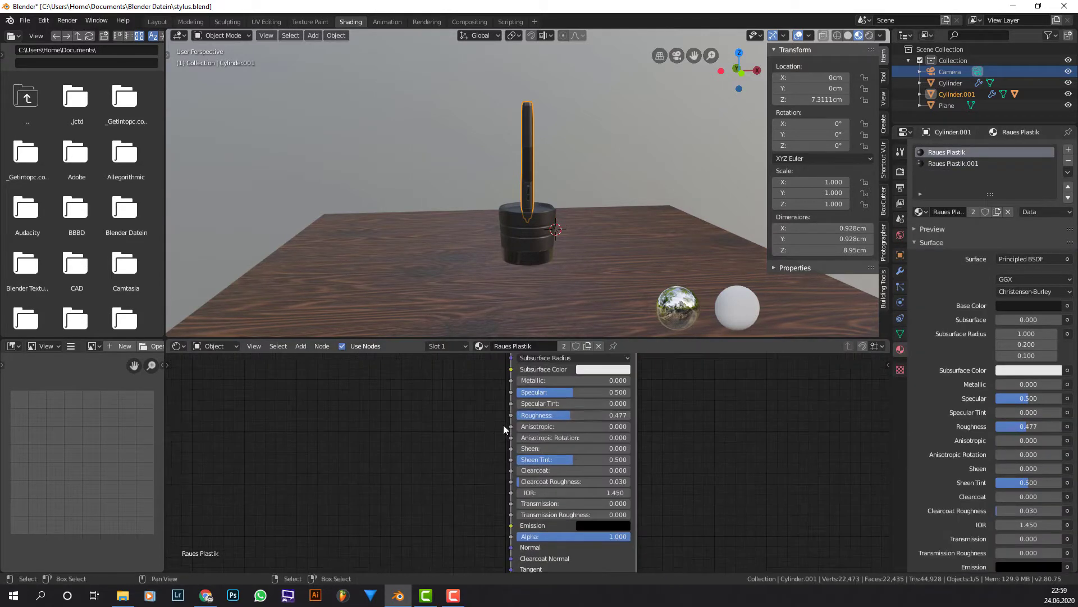
middle_click_drag(611, 405, 543, 416)
scroll(554, 441, "down", 1)
scroll(539, 225, "up", 1)
scroll(540, 220, "up", 1)
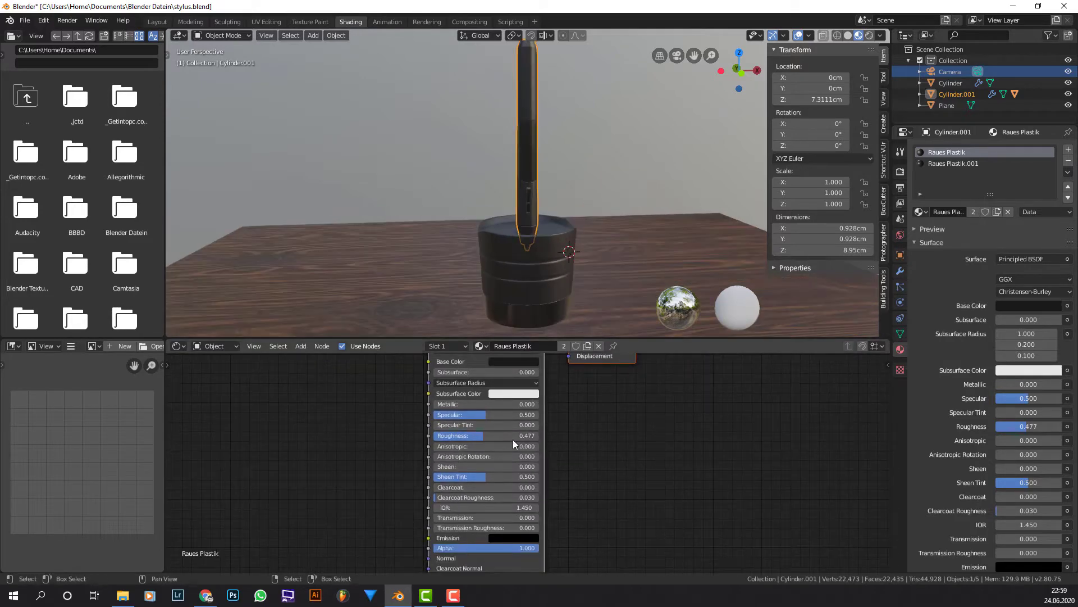
scroll(514, 439, "up", 2)
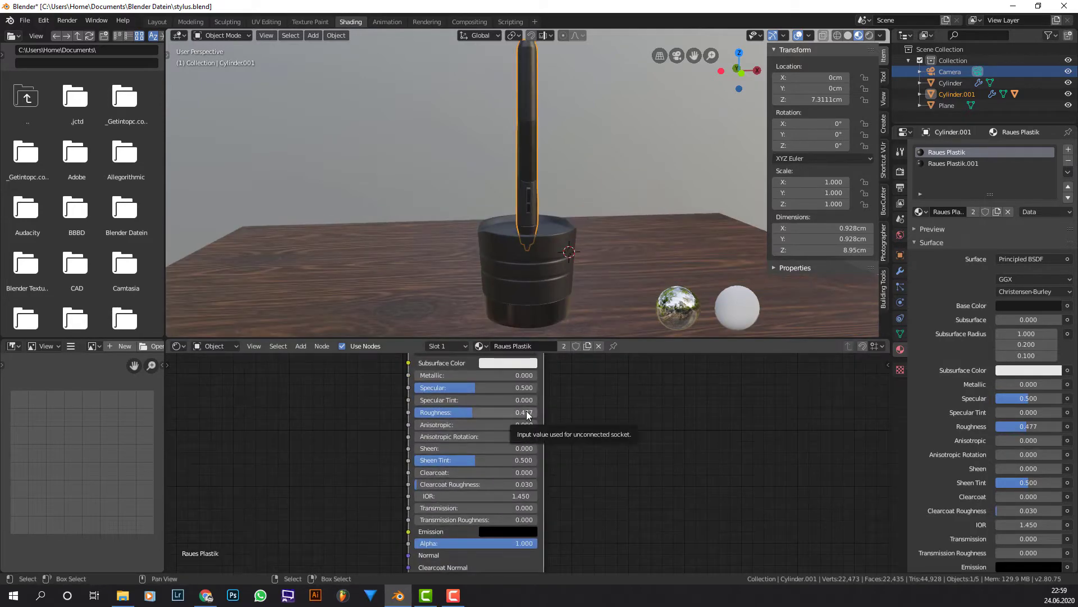
middle_click_drag(528, 412, 513, 468)
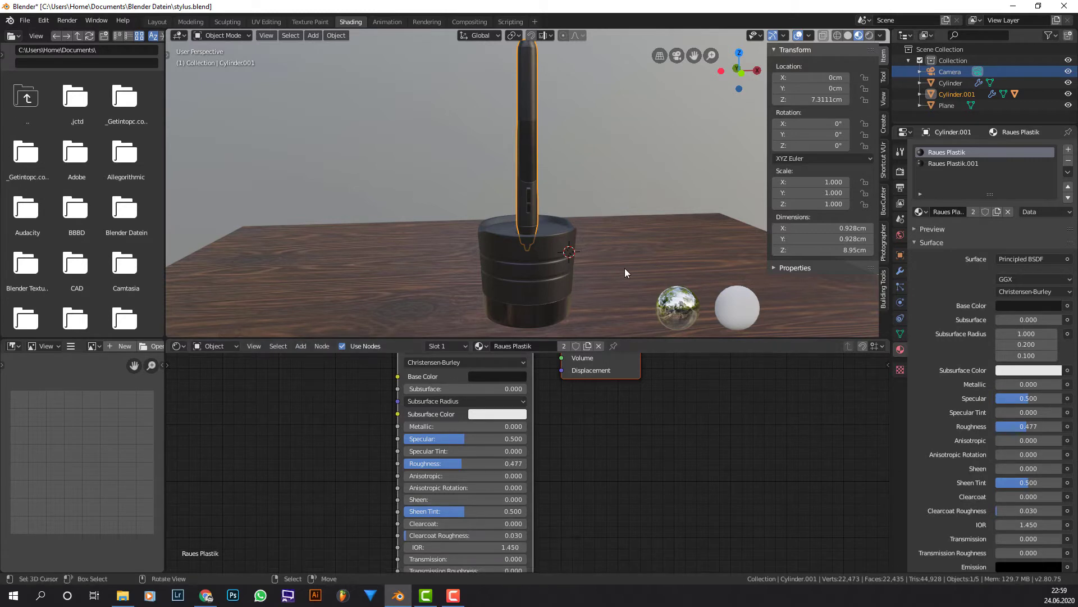
scroll(625, 267, "up", 2)
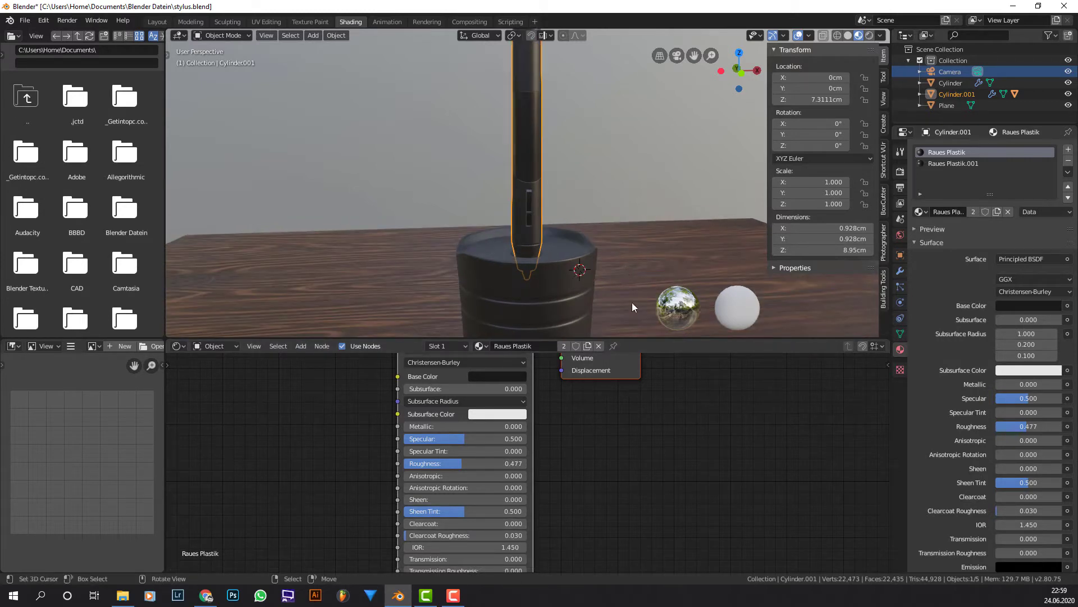
middle_click_drag(511, 378, 538, 422)
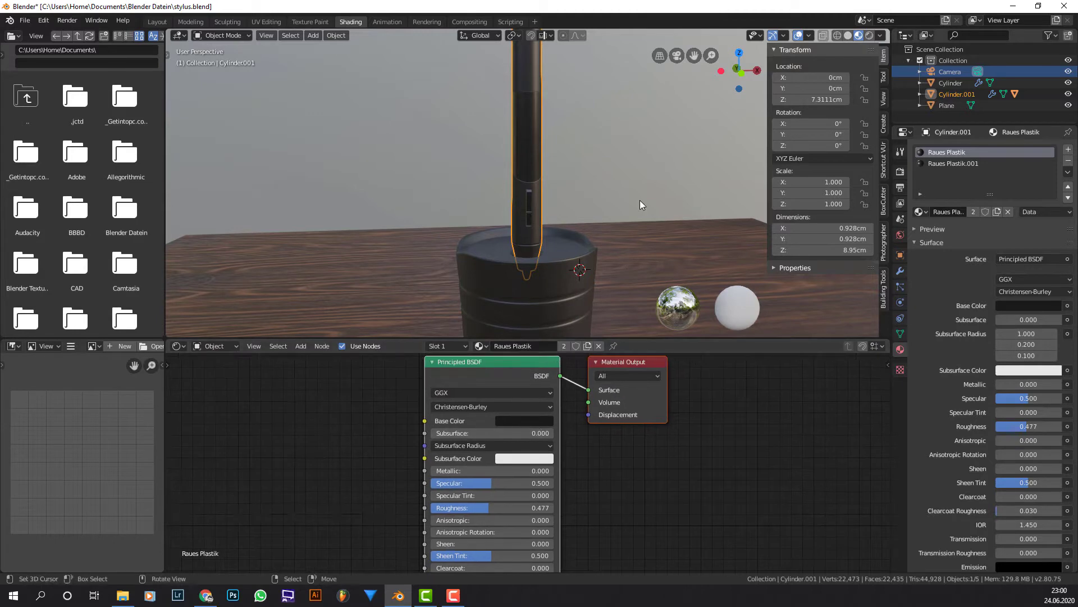
mouse_move(637, 197)
middle_mouse_down()
mouse_move(520, 159)
mouse_move(555, 150)
mouse_move(601, 173)
mouse_move(623, 211)
middle_mouse_up()
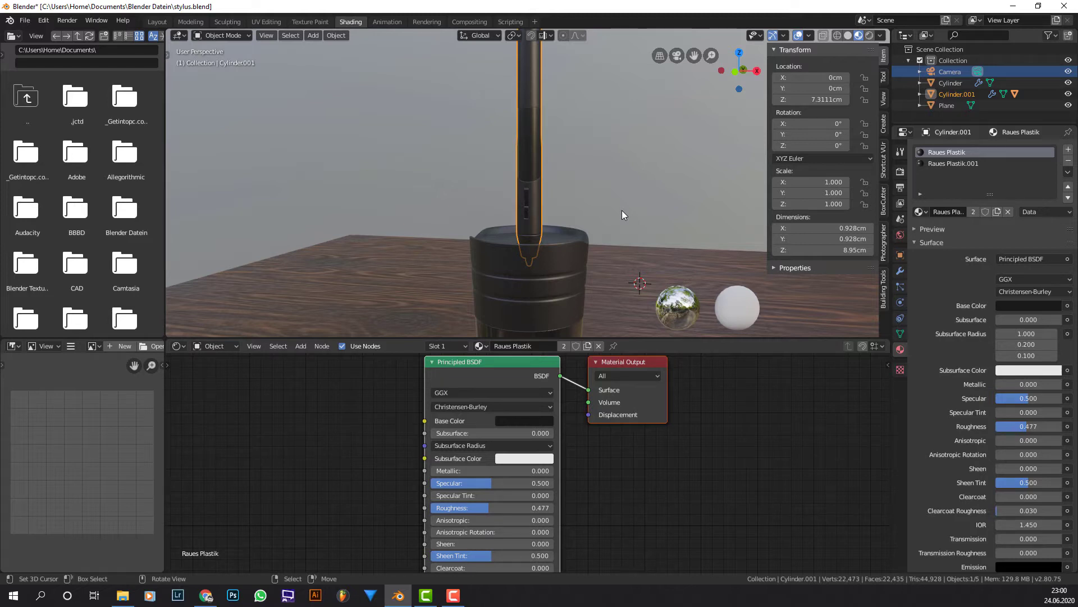
middle_click_drag(622, 211, 602, 224)
scroll(601, 222, "down", 2)
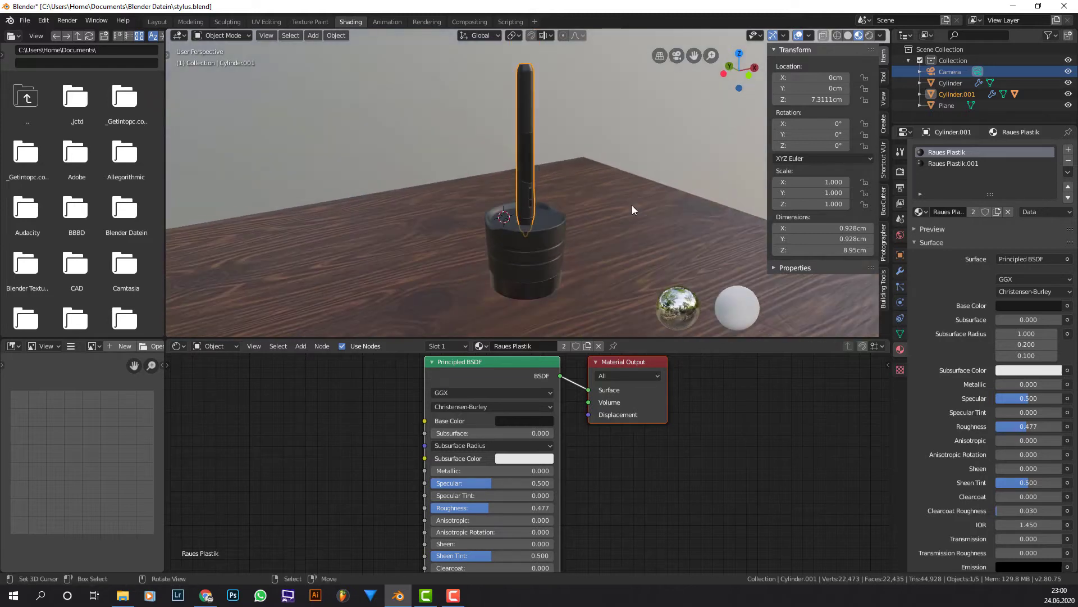
middle_click_drag(659, 269, 564, 271)
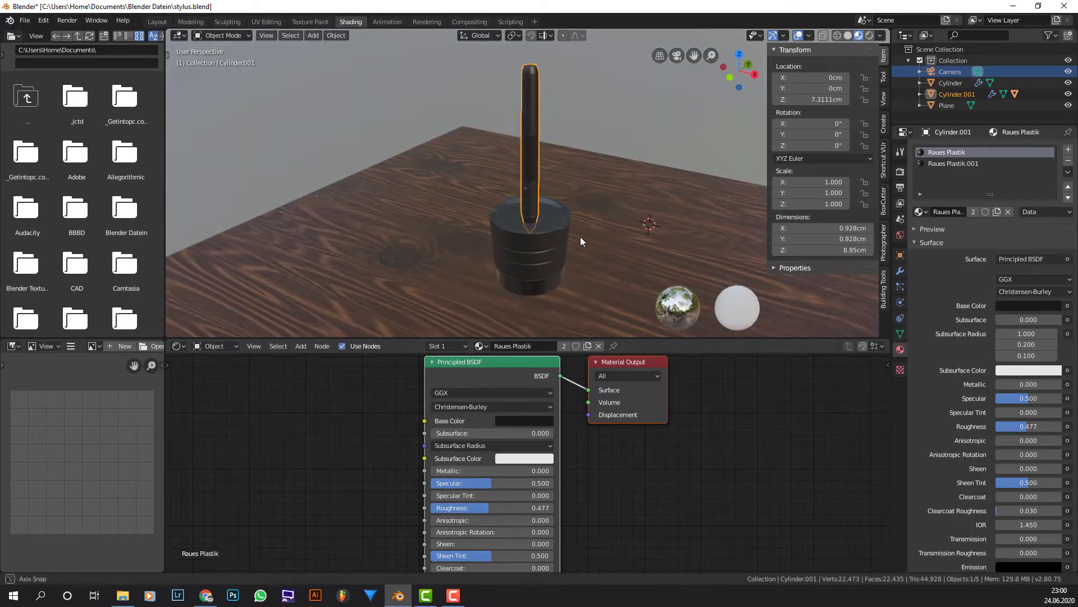
middle_click_drag(581, 236, 618, 217)
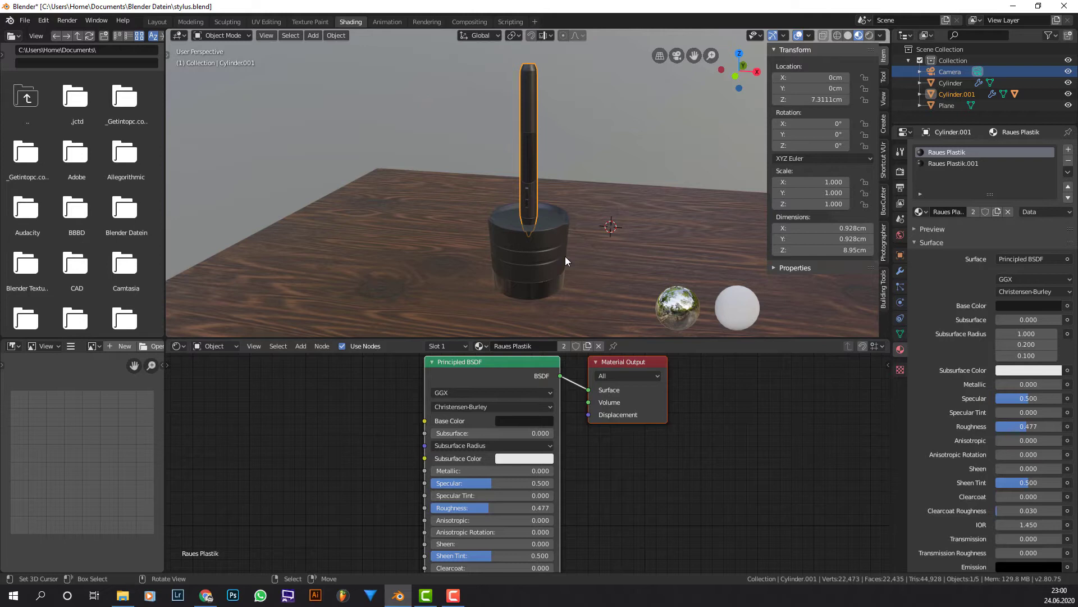
middle_click_drag(608, 271, 522, 257)
scroll(675, 209, "up", 4)
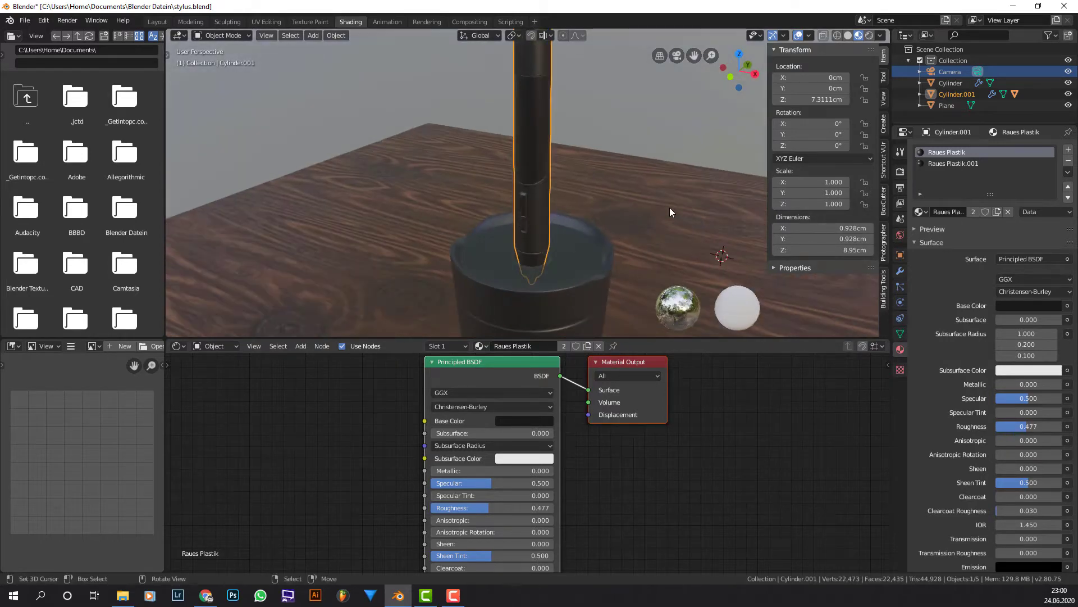
middle_click_drag(670, 209, 614, 141)
scroll(558, 137, "down", 2)
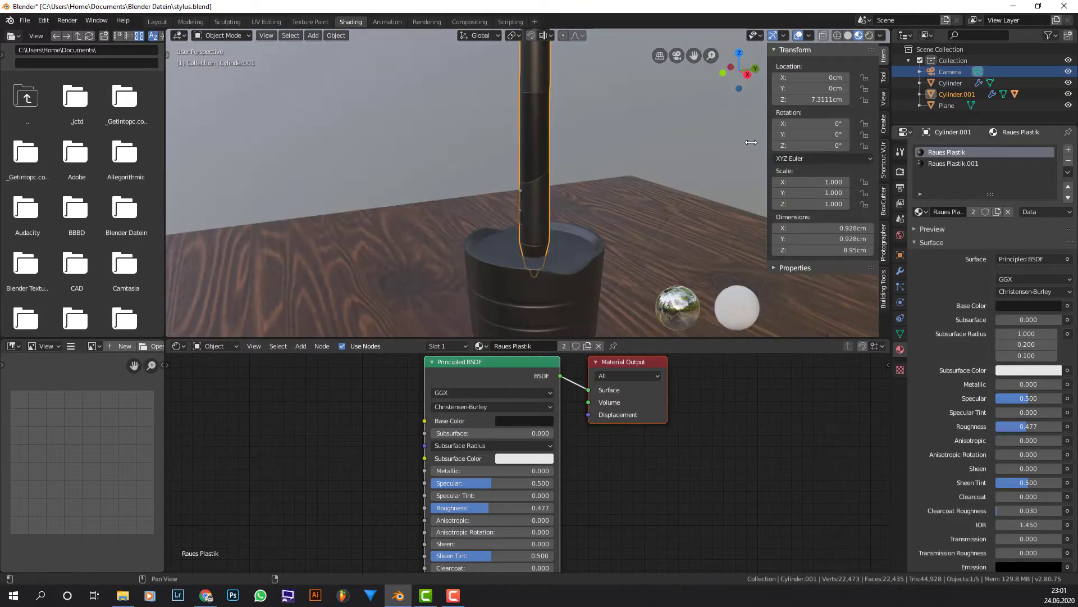
Set the viewport's Clip Start to 0.1cm in the View sidebar, then hide the sidebar.
left_click(884, 98)
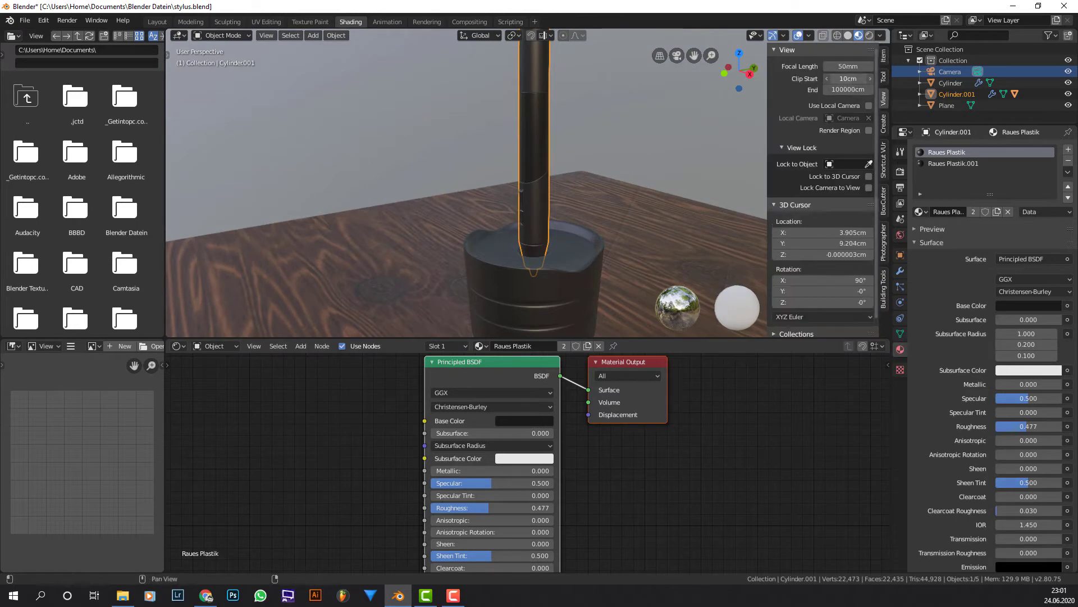
left_click(848, 78)
type("0.1")
key("Return")
key("n")
scroll(614, 118, "up", 3)
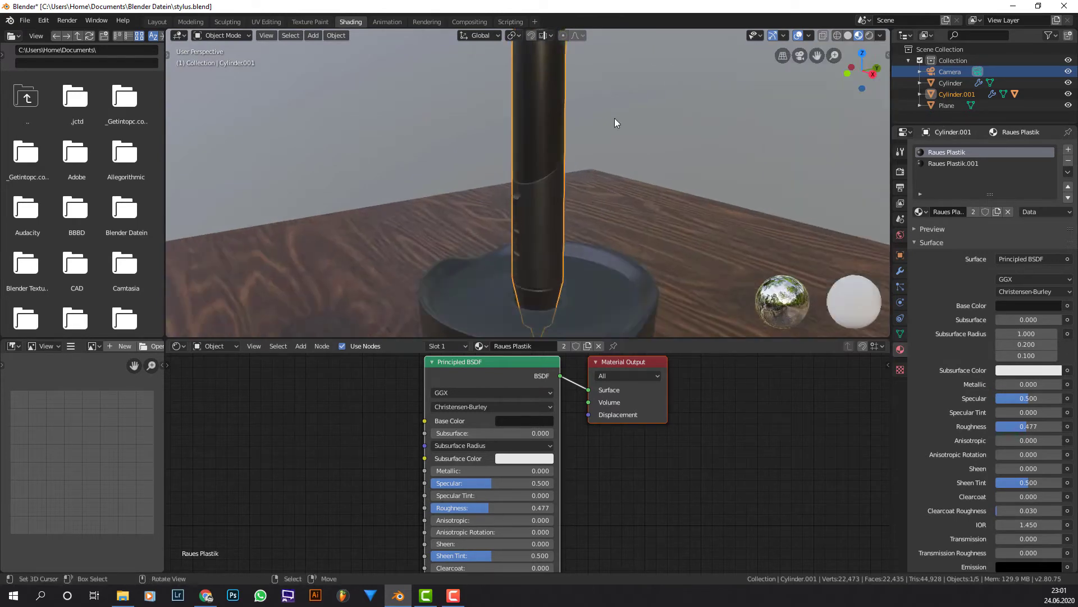
scroll(614, 118, "up", 2)
scroll(617, 134, "down", 4)
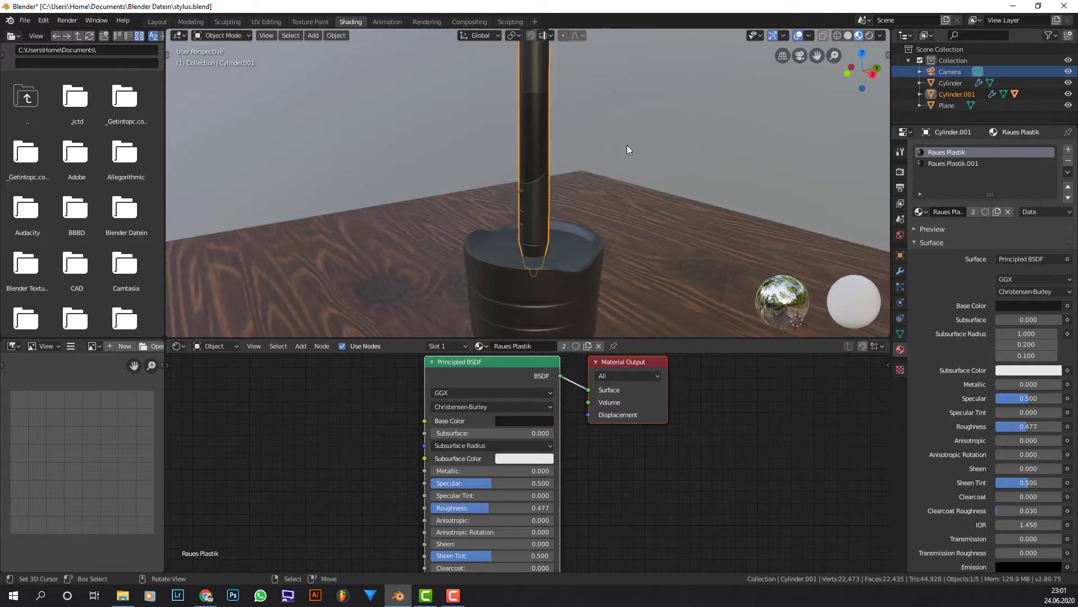
middle_click_drag(656, 120, 641, 119)
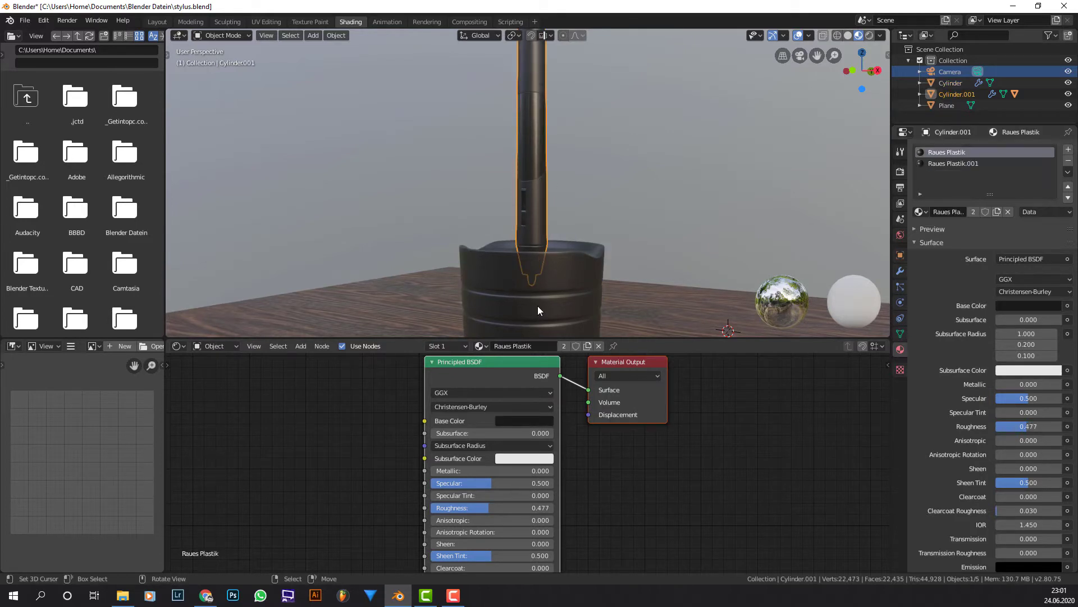
middle_click_drag(570, 233, 607, 139)
Select the holder and Smart UV Project all its faces in Edit Mode.
left_click(551, 221)
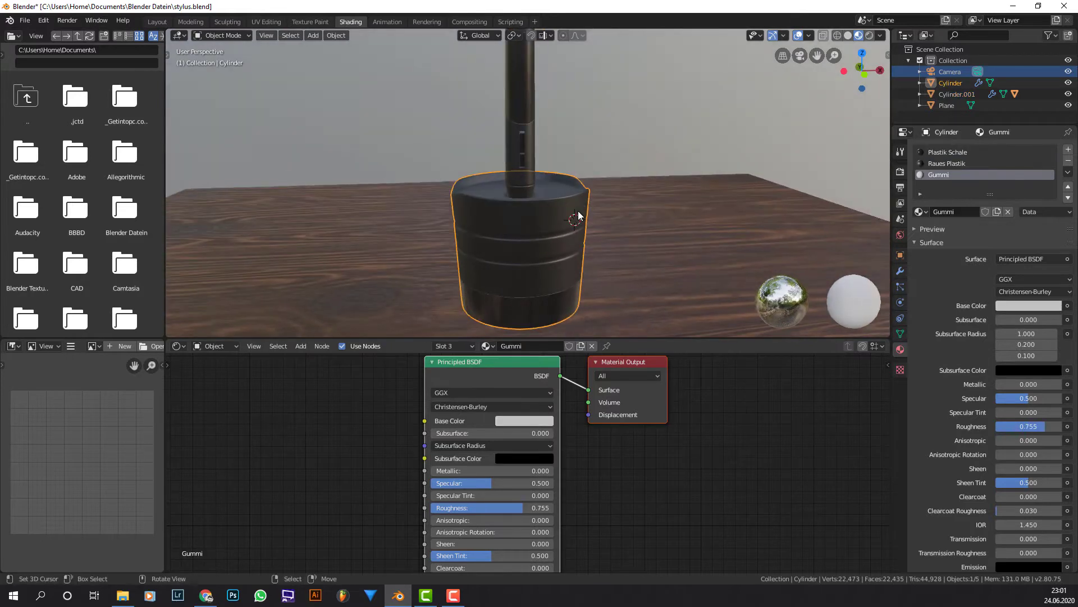
key("Tab")
key("a")
key("u")
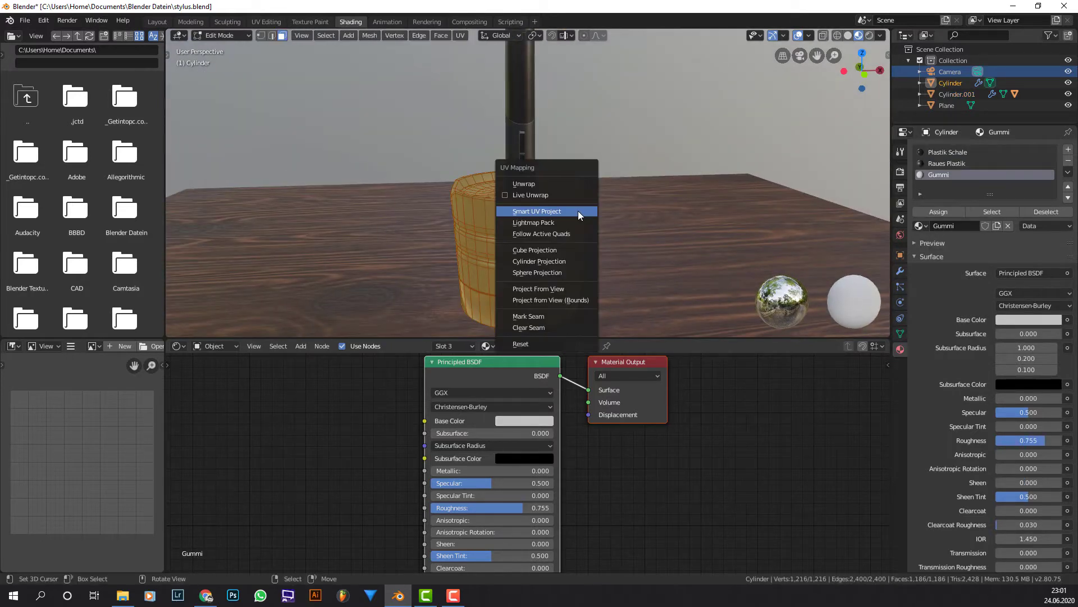
left_click(578, 210)
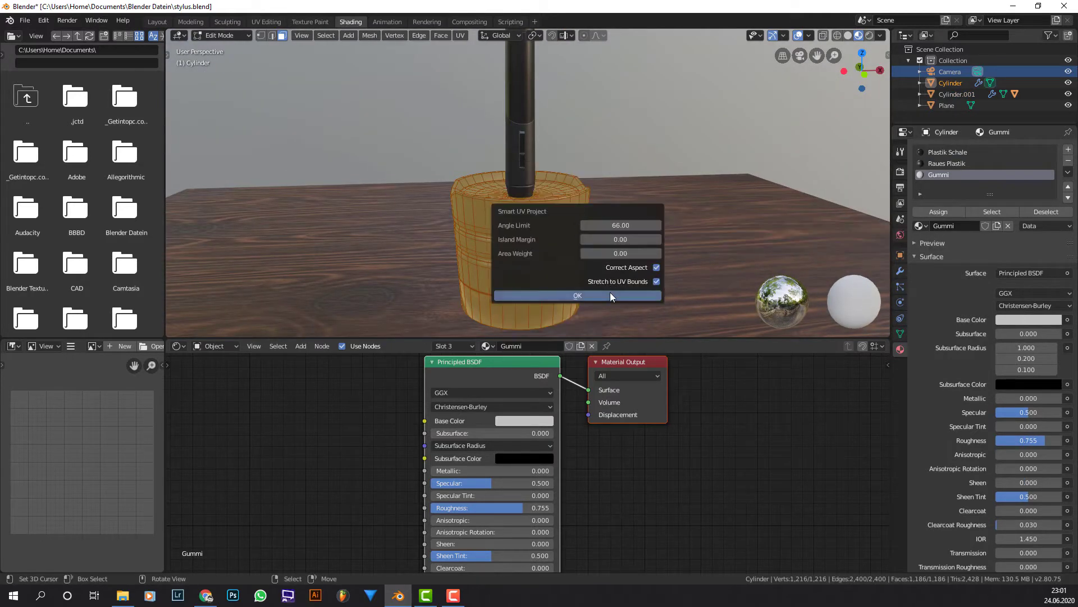
left_click(611, 295)
key("Tab")
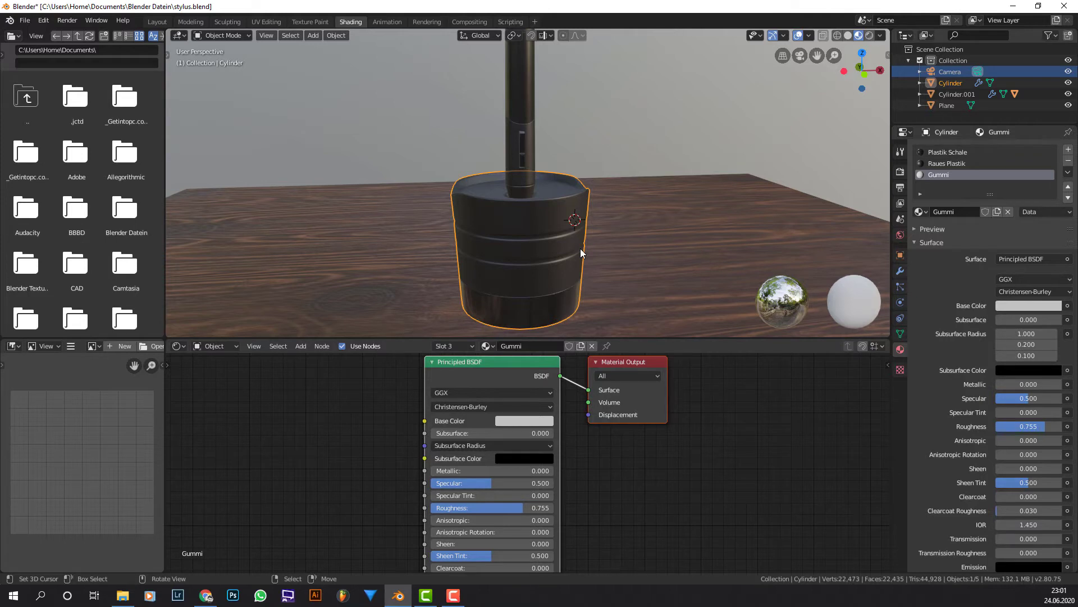
Smart UV Project the cylinder mesh again and return to Object Mode.
middle_click_drag(555, 257, 642, 252)
key("Tab")
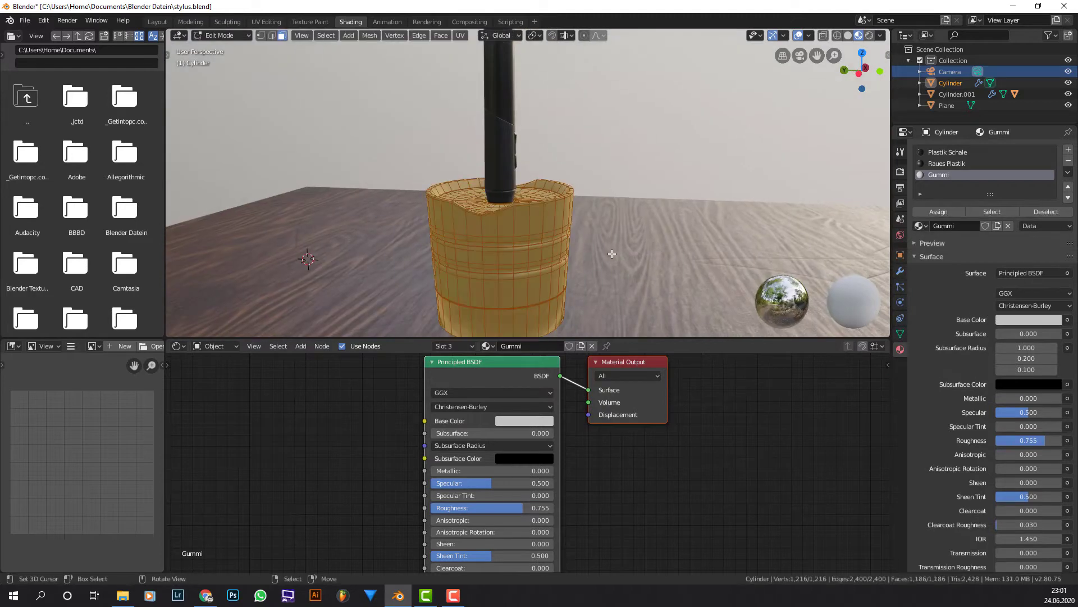
key("u")
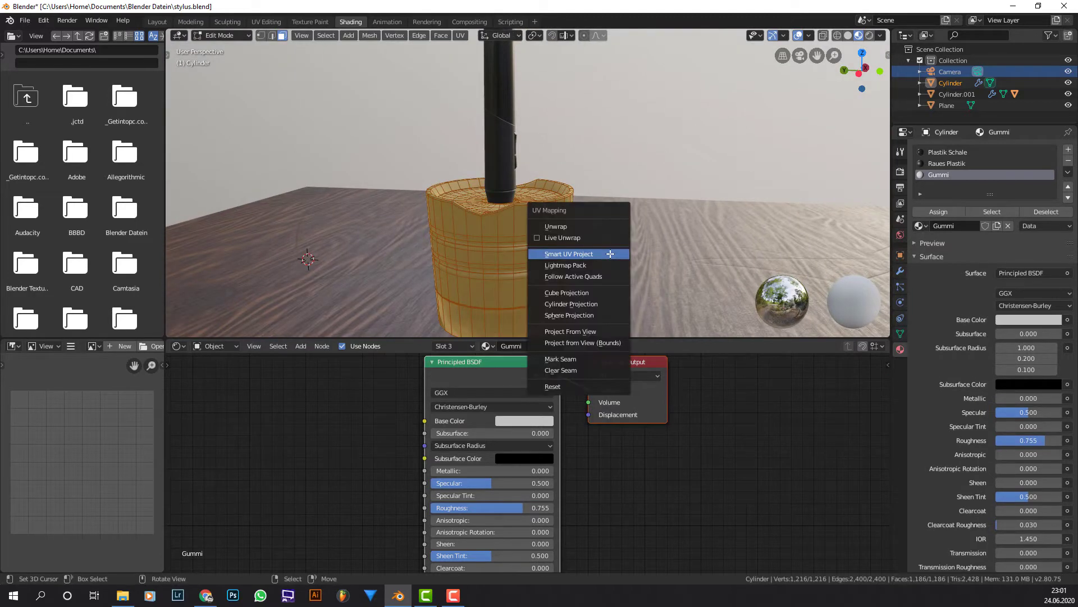
left_click(575, 255)
key("Tab")
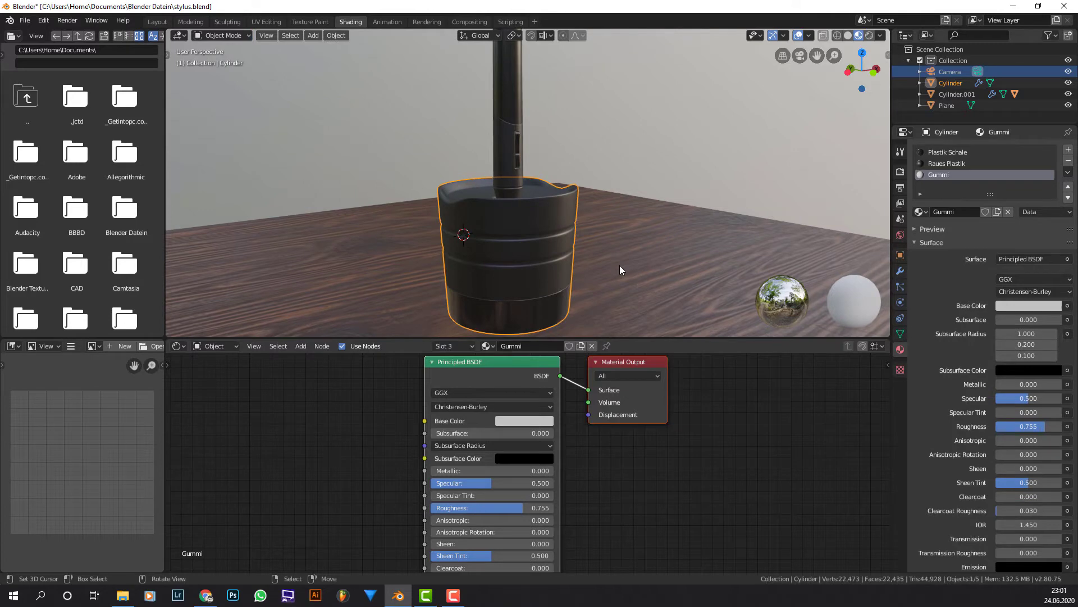
middle_click_drag(458, 259, 587, 236)
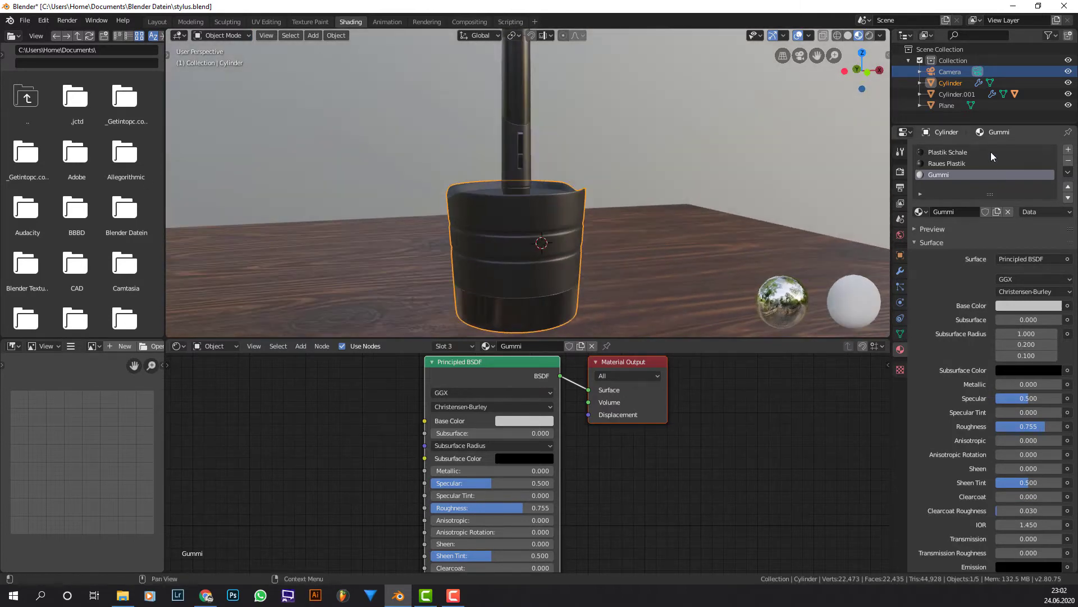
Select the Raues Plastik slot in the cylinder's material list and view the cylinder from above.
left_click(969, 163)
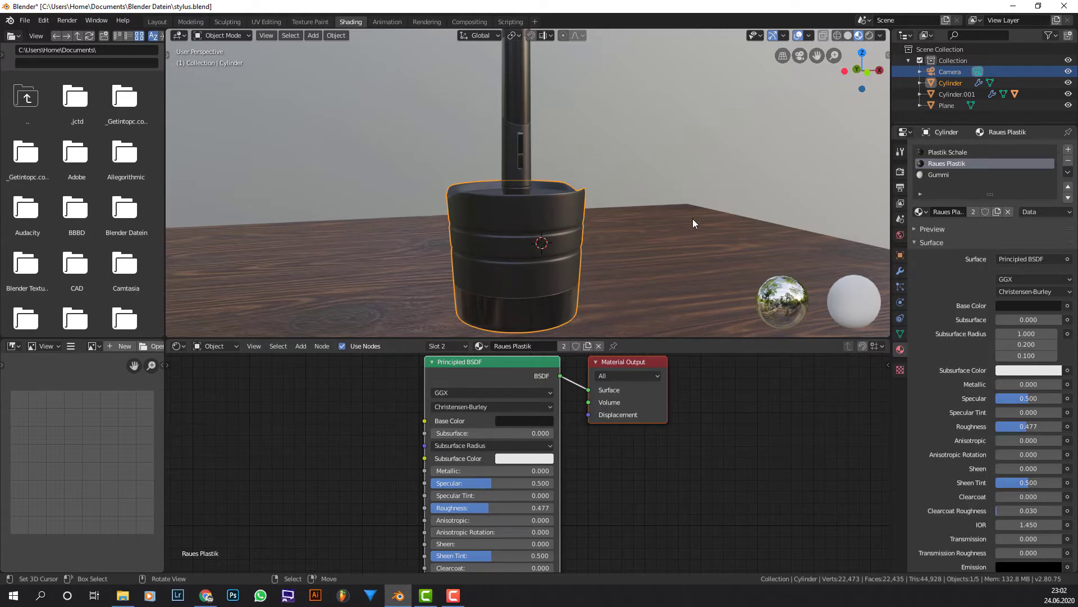
middle_click_drag(691, 220, 737, 204)
scroll(638, 221, "up", 3)
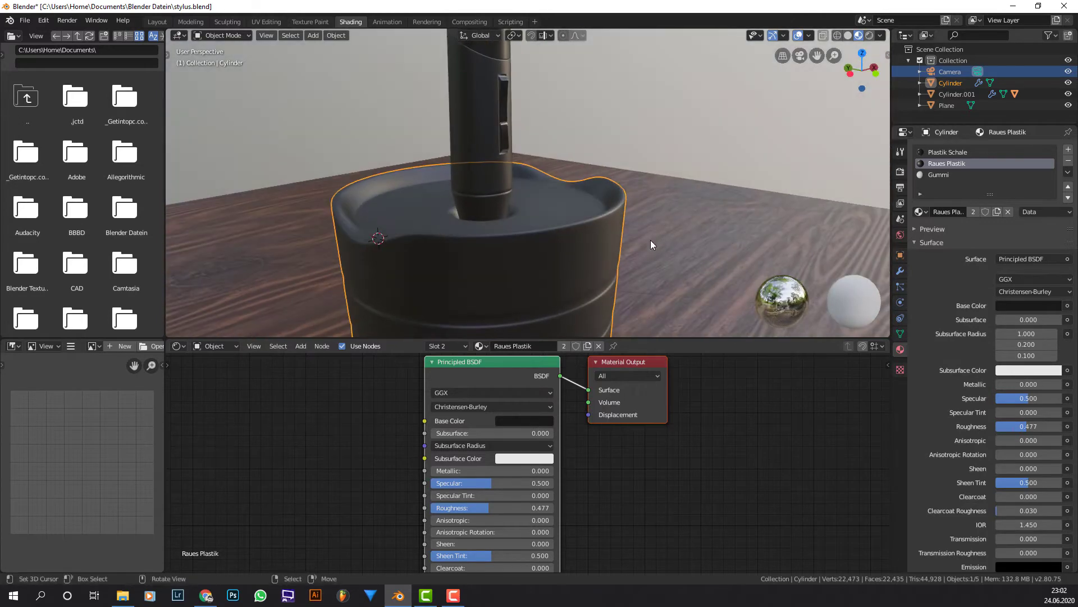
middle_click_drag(650, 240, 544, 243)
middle_click_drag(571, 283, 528, 229)
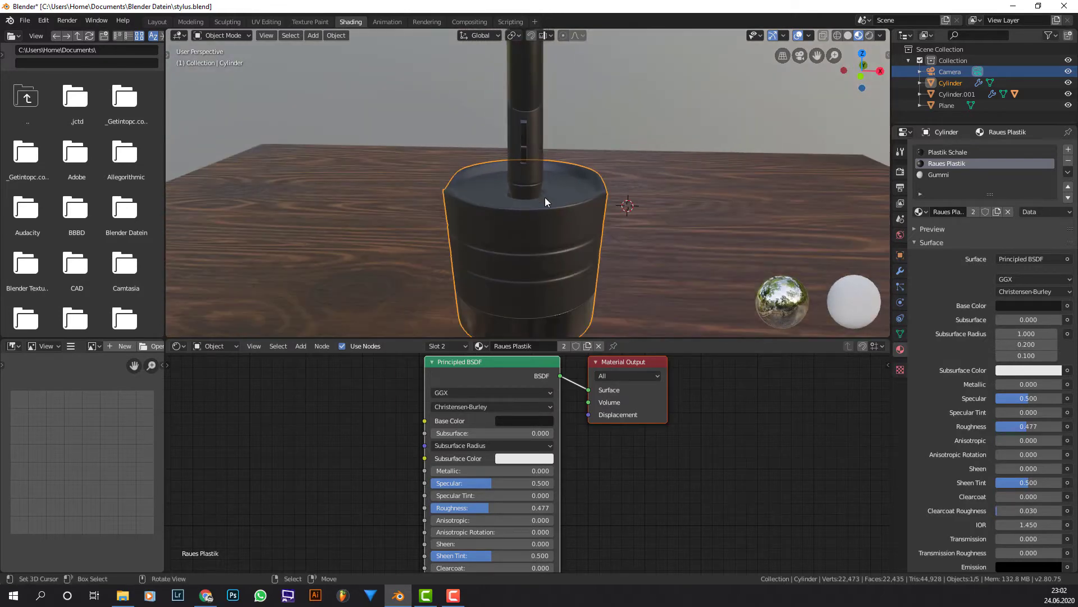
Bring up the WoodFlooring044 4K folder and look over its COL, DISP16, GLOSS, NRM and REFL maps.
key("alt+Tab")
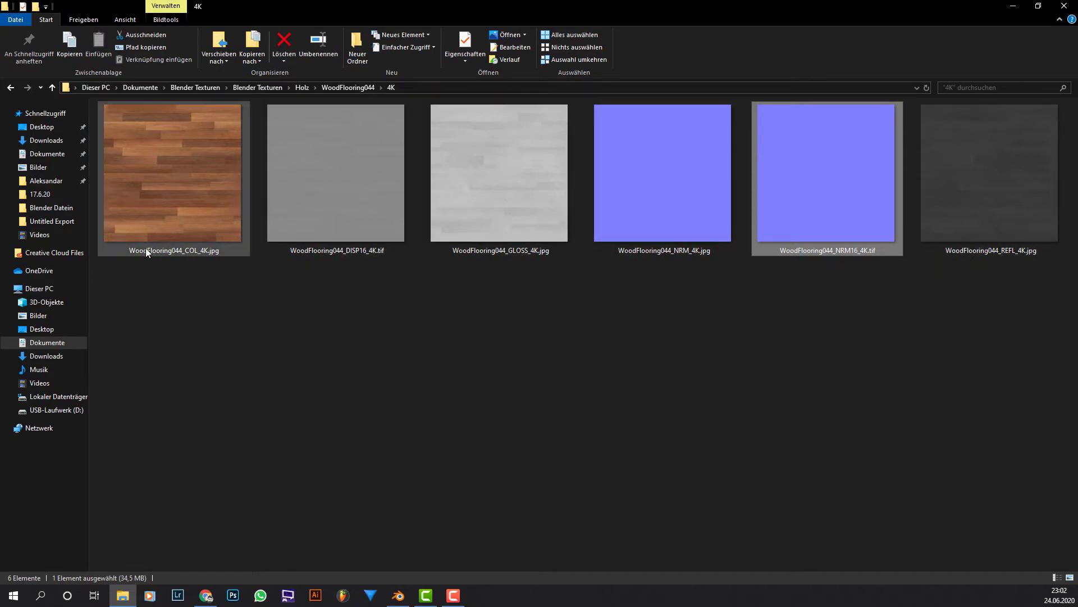
mouse_move(193, 258)
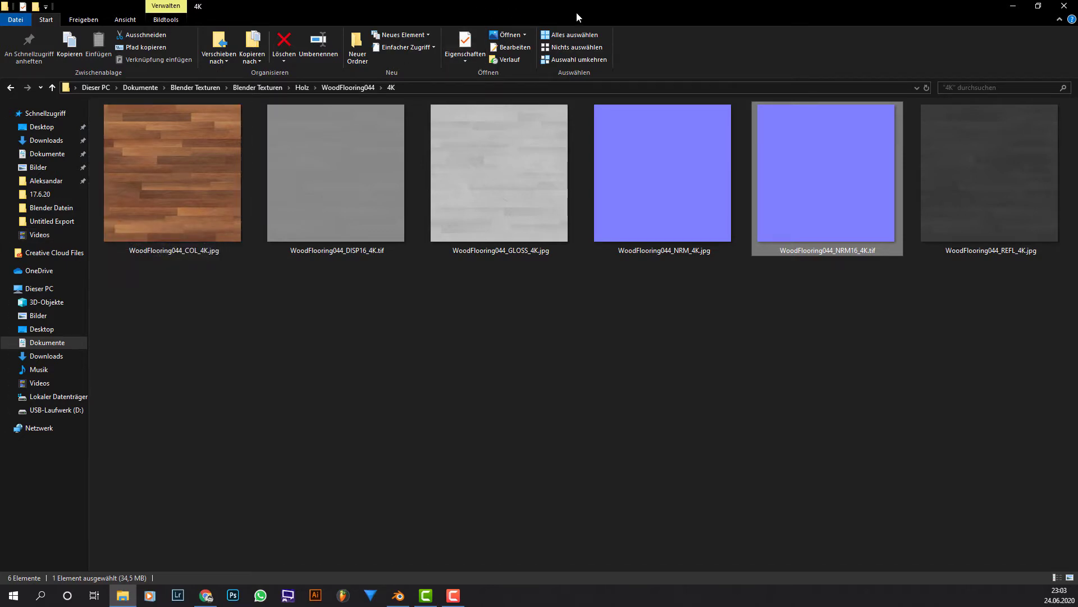
Drop WoodFlooring044_COL_4K.jpg into the node editor and wire its Color into Base Color.
left_click(1014, 6)
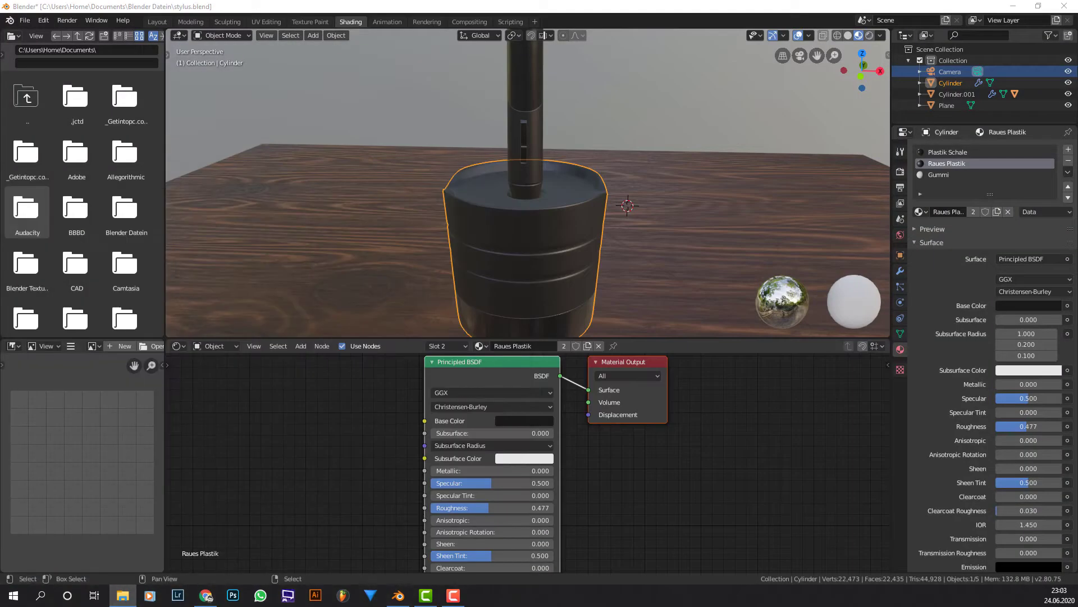
left_click_drag(284, 460, 365, 455)
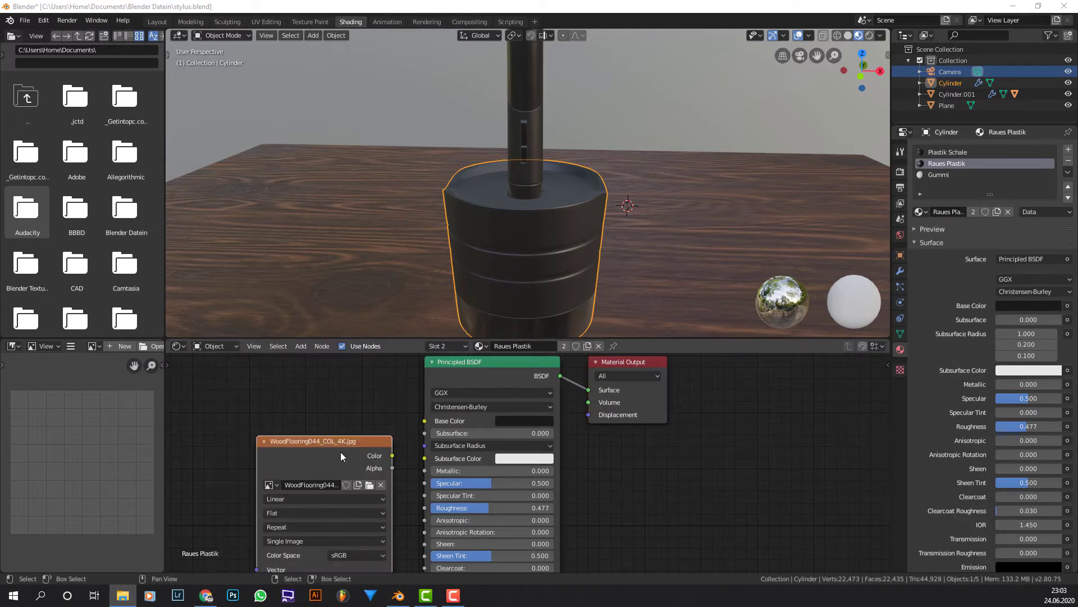
left_click(335, 402)
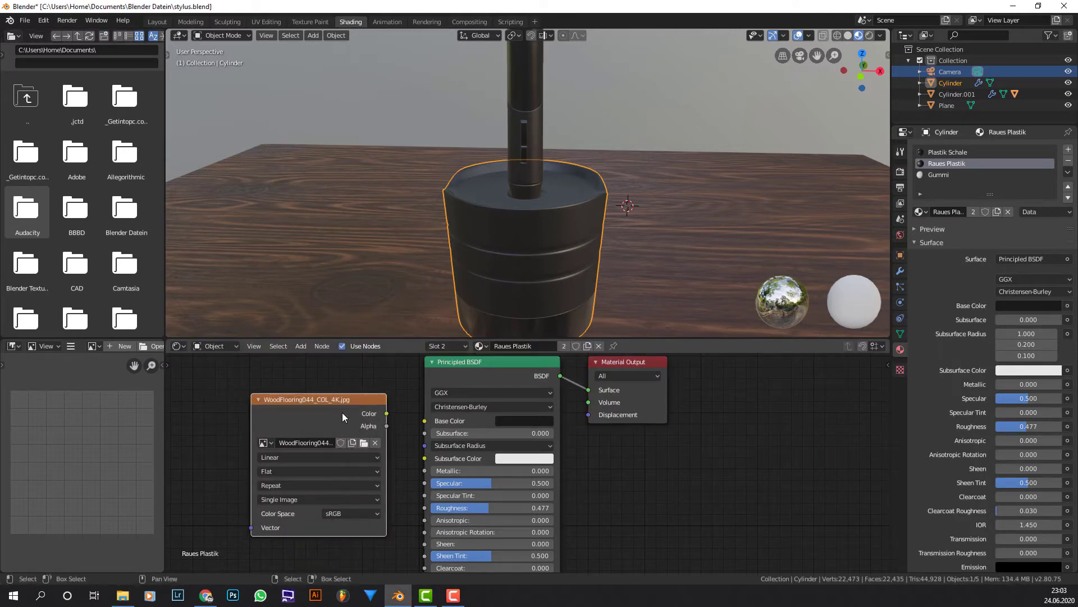
left_click_drag(341, 412, 299, 407)
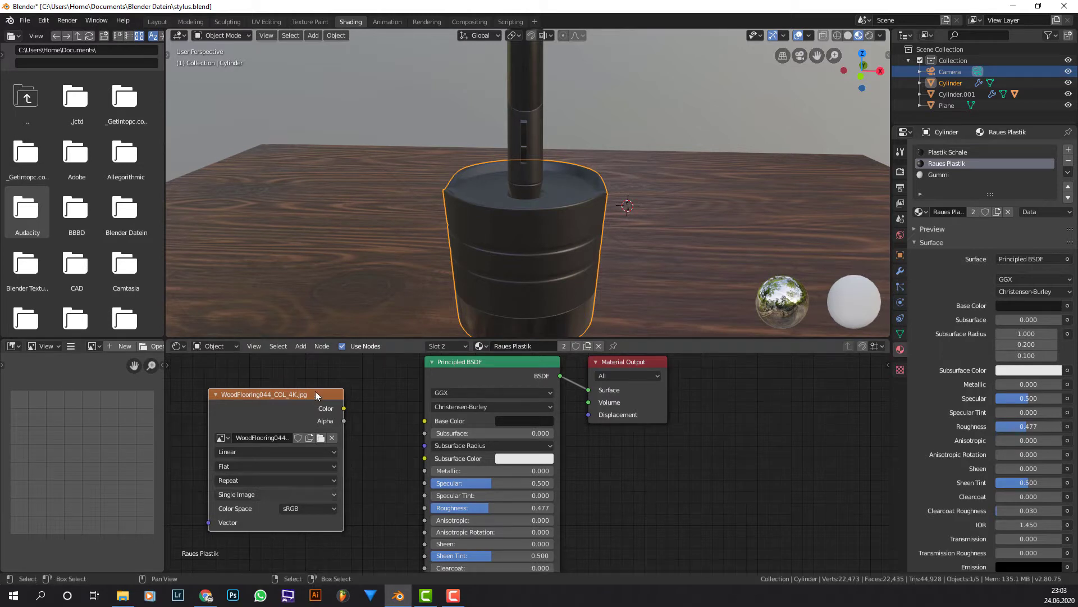
left_click_drag(344, 408, 424, 419)
left_click_drag(357, 409, 425, 420)
key("KP_0")
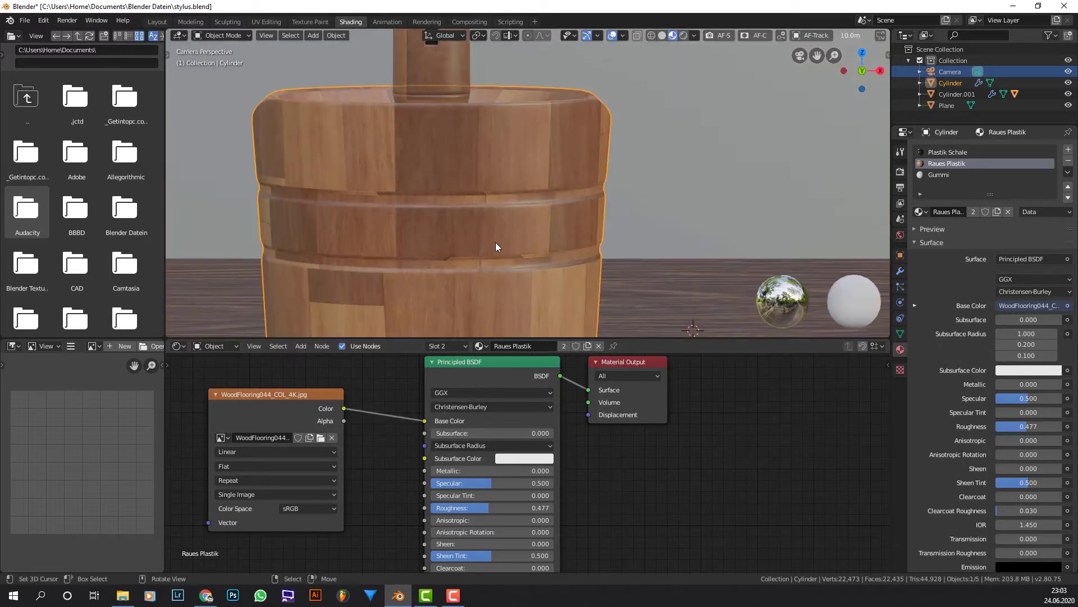
middle_click_drag(496, 241, 561, 164, "shift")
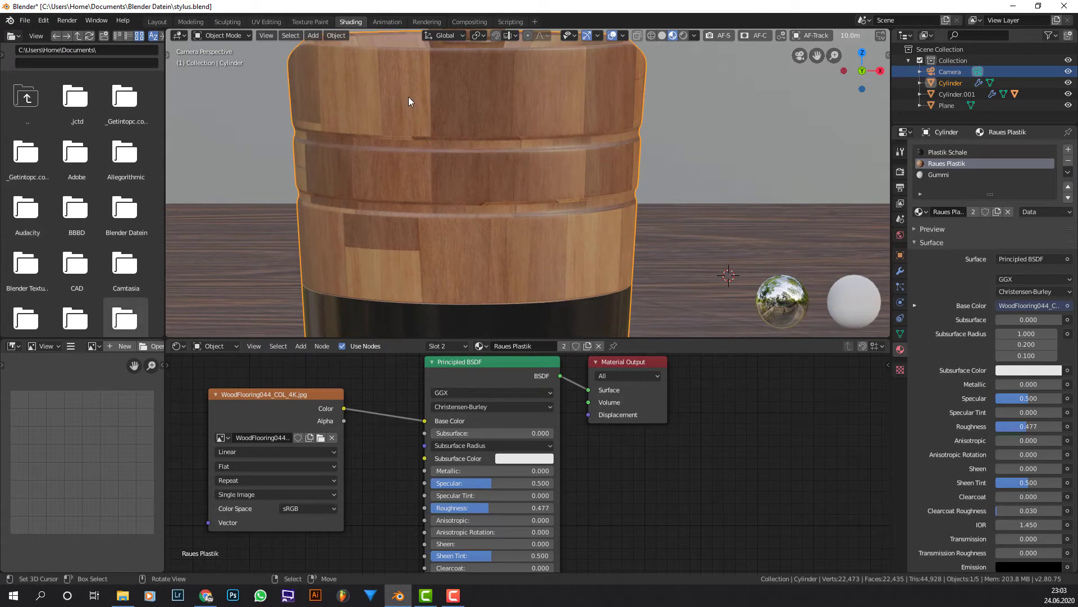
scroll(409, 101, "down", 5)
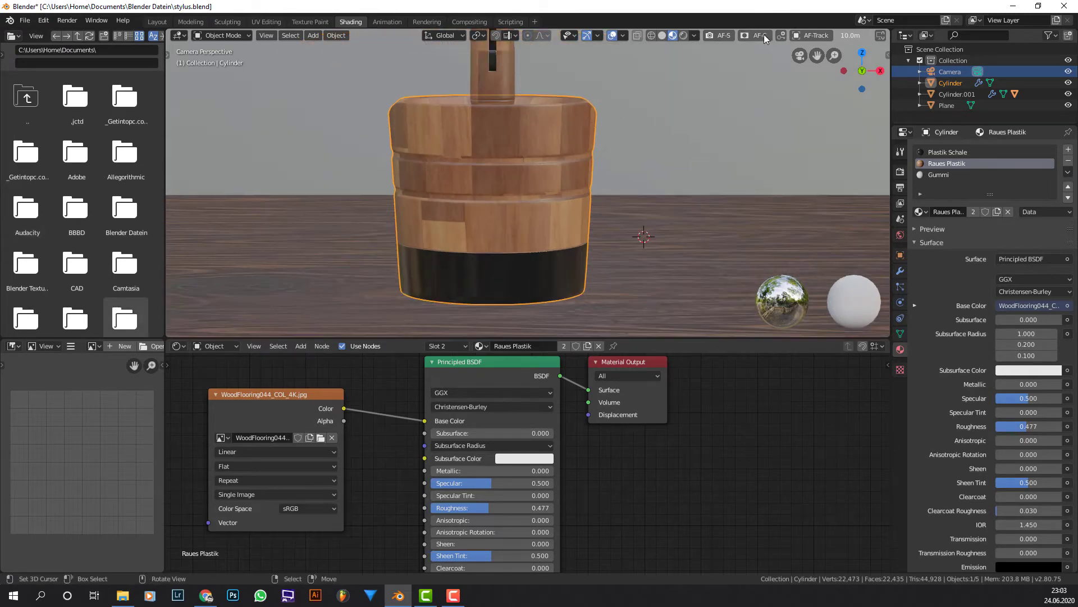
left_click(685, 35)
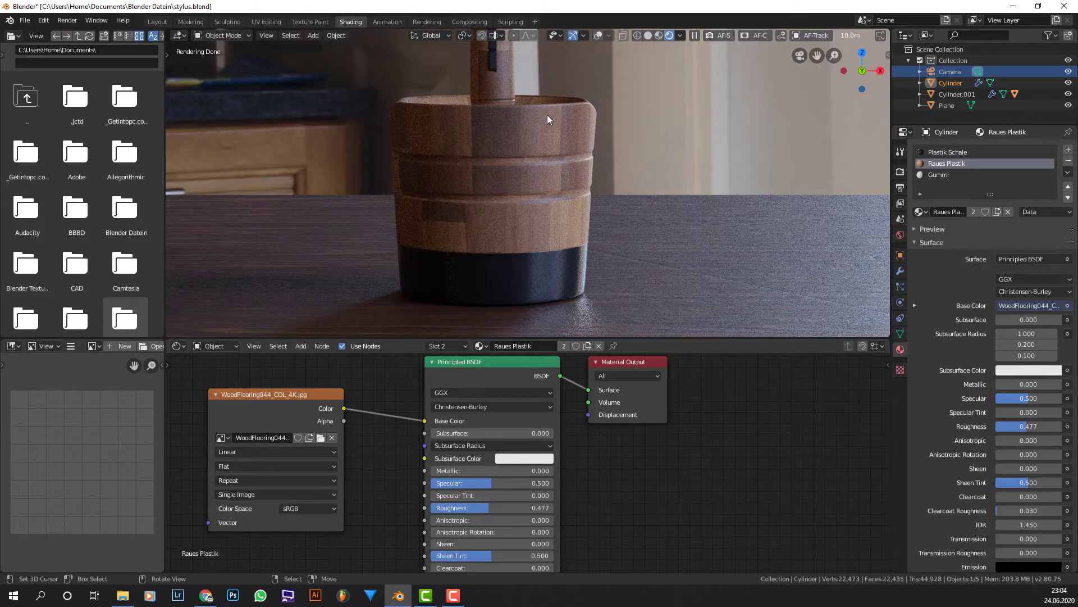
right_click_drag(552, 132, 535, 108)
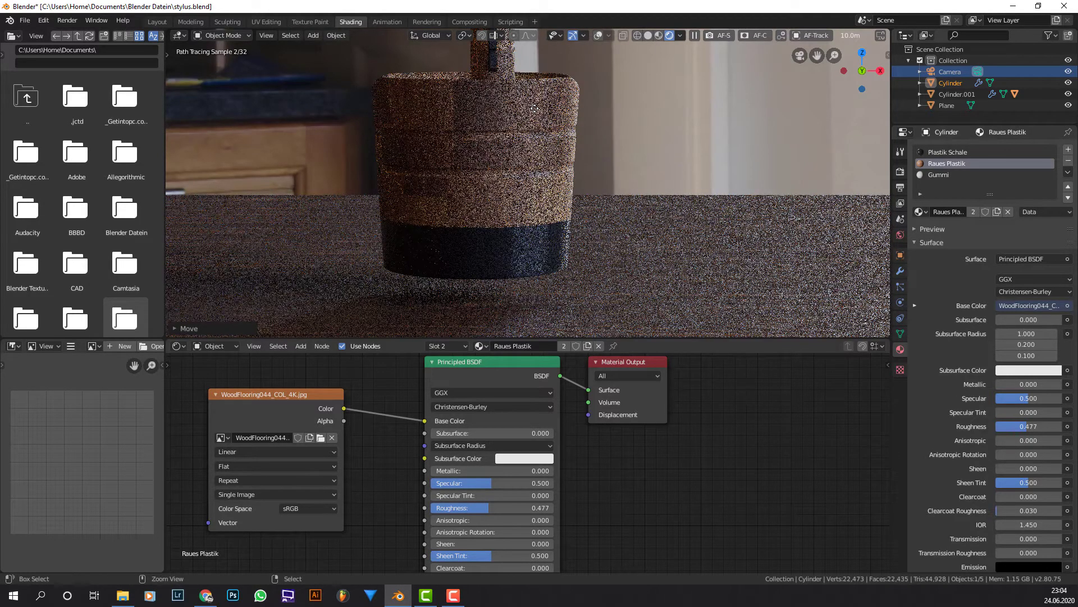
key("ctrl+z")
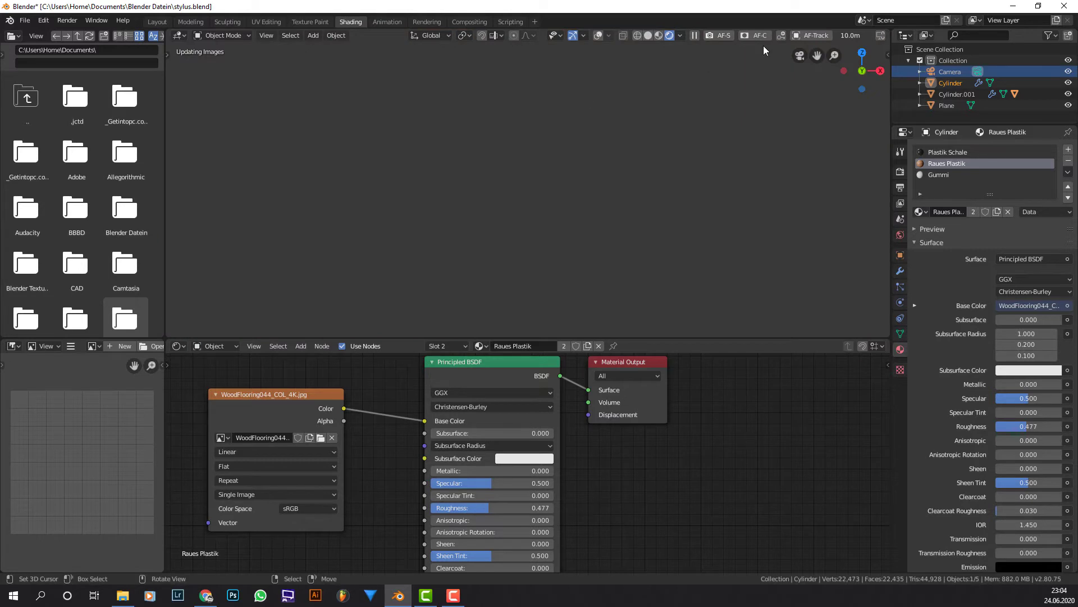
left_click(647, 35)
mouse_move(558, 143)
middle_mouse_down()
mouse_move(598, 160)
mouse_move(594, 169)
mouse_move(540, 170)
mouse_move(614, 41)
middle_mouse_up()
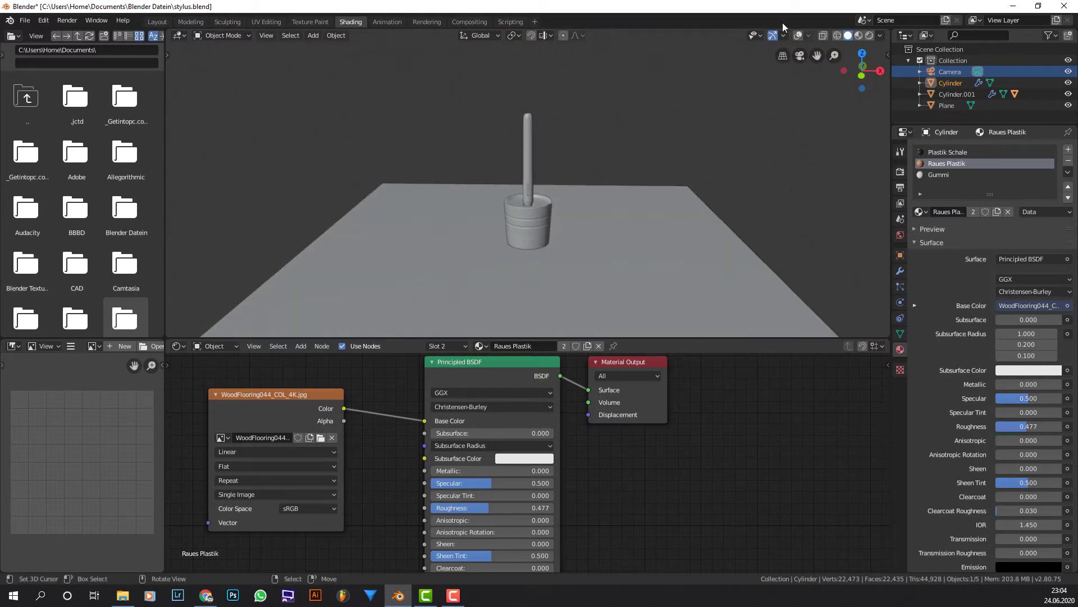
left_click(859, 36)
scroll(573, 224, "up", 5)
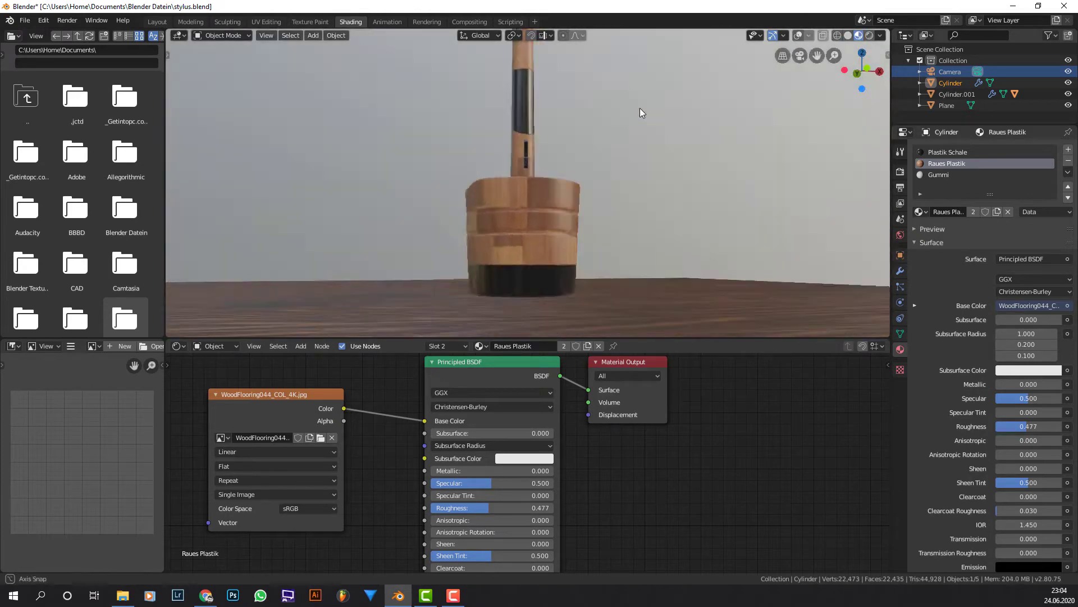
middle_click_drag(641, 109, 536, 184)
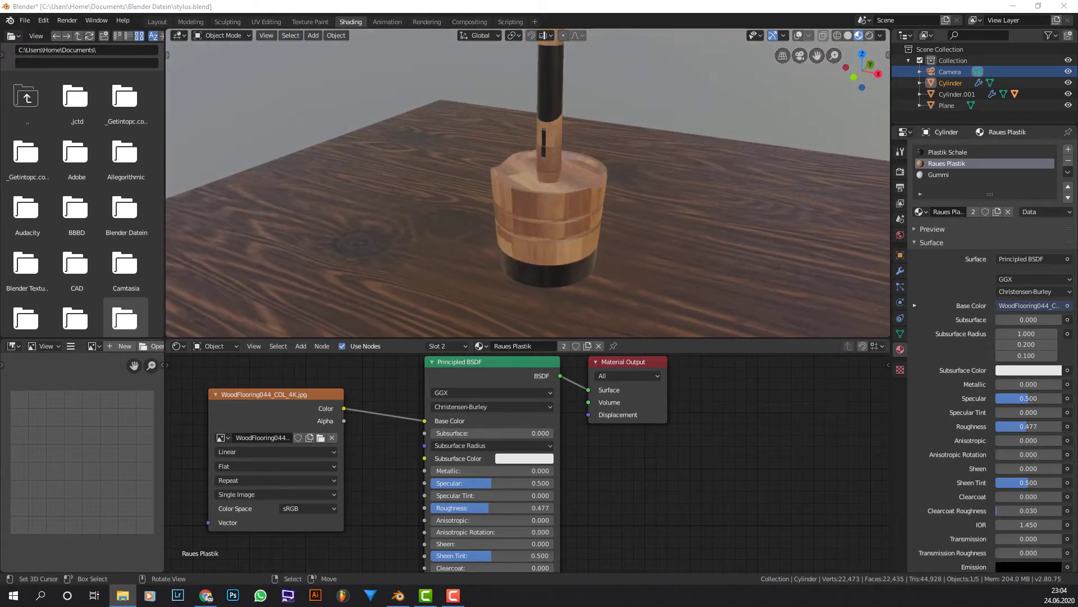
Maximize the WoodFlooring044 4K folder and check the 4096 x 4096 DISP16 TIF's details.
left_click_drag(0, 233, 425, 3)
double_click(425, 5)
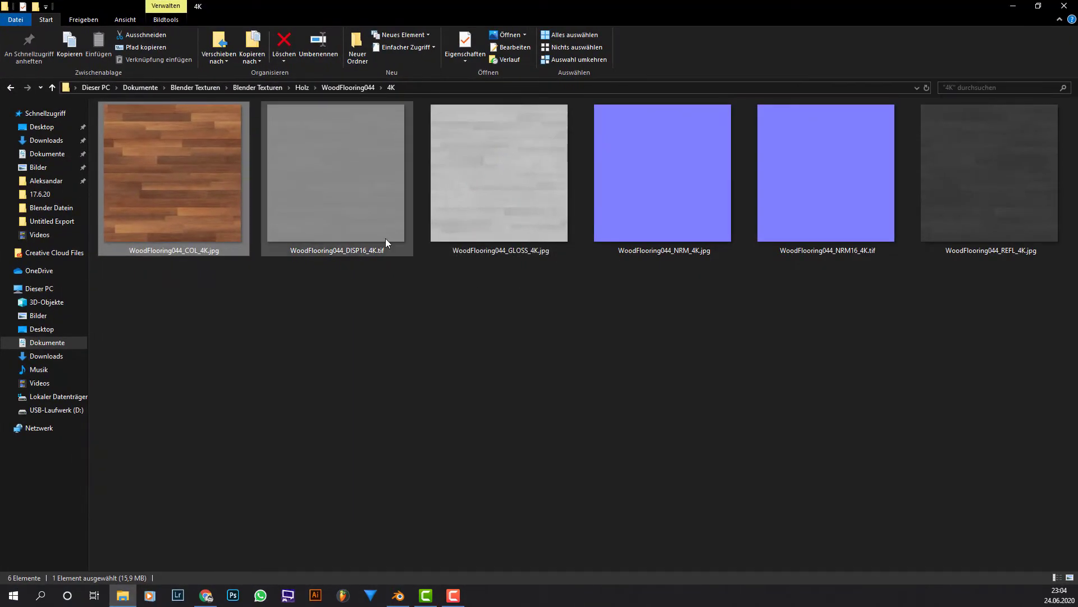
mouse_move(386, 238)
mouse_move(351, 233)
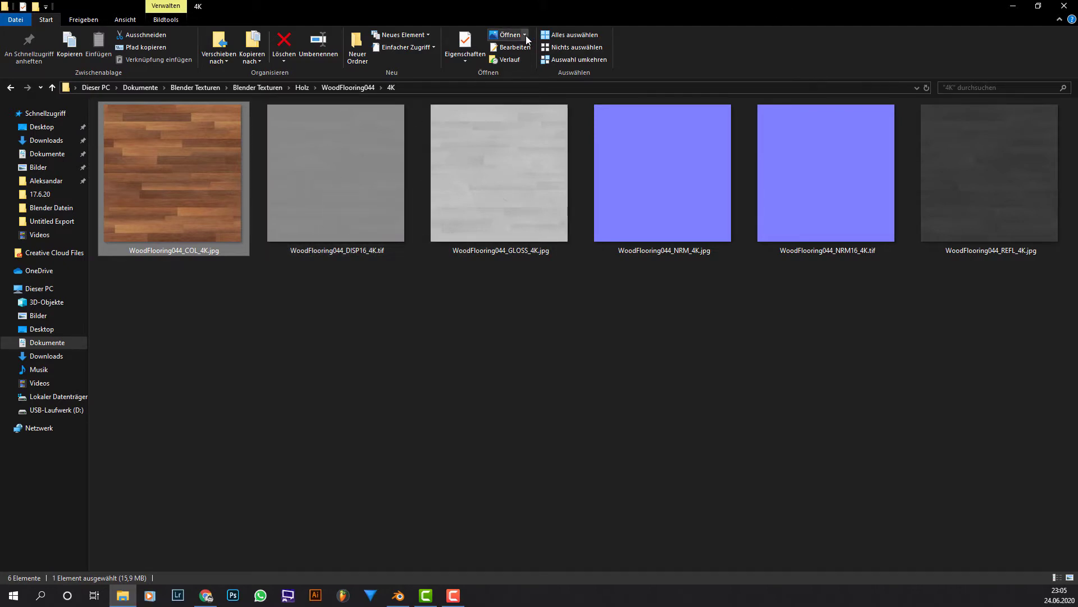
Drop WoodFlooring044_DISP16_4K.tif into the Raues Plastik nodes and place it left of the shader.
left_click_drag(634, 5, 0, 225)
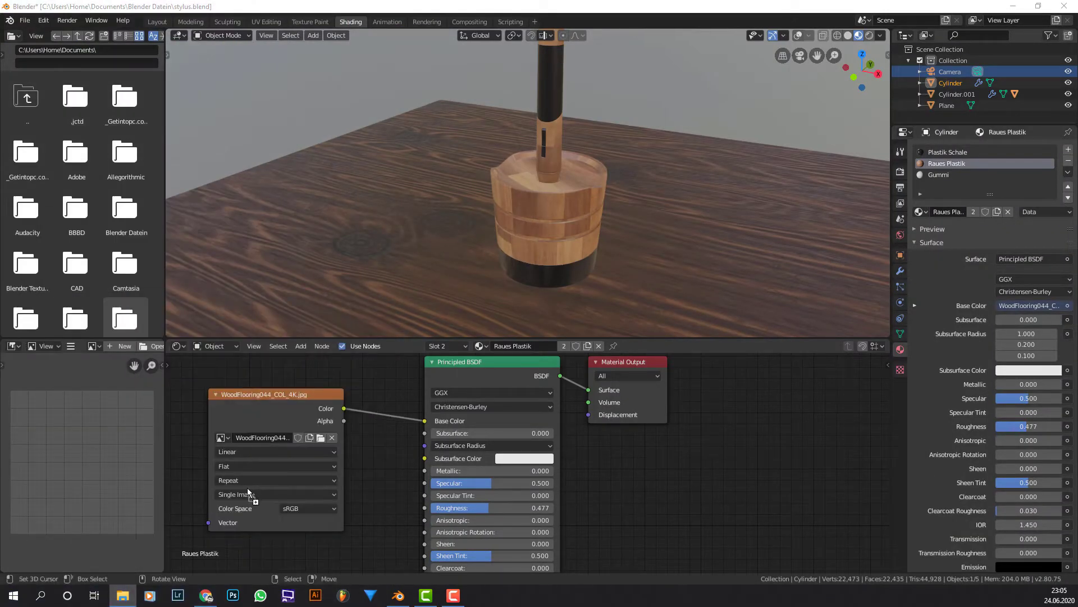
left_click_drag(238, 489, 239, 492)
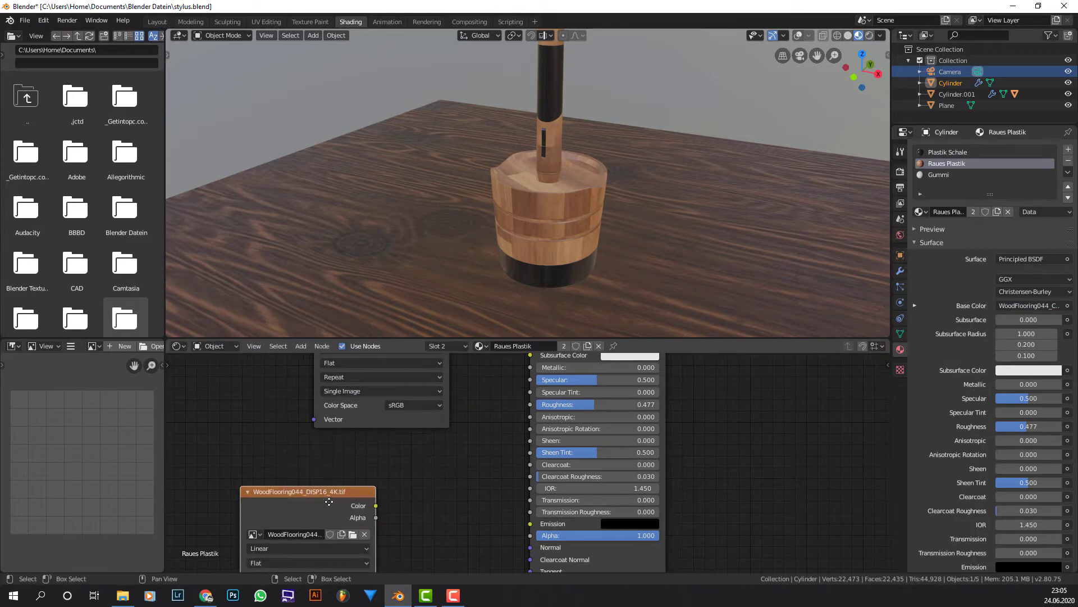
left_click_drag(343, 485, 336, 437)
middle_click_drag(458, 427, 328, 510)
middle_click_drag(510, 415, 510, 461)
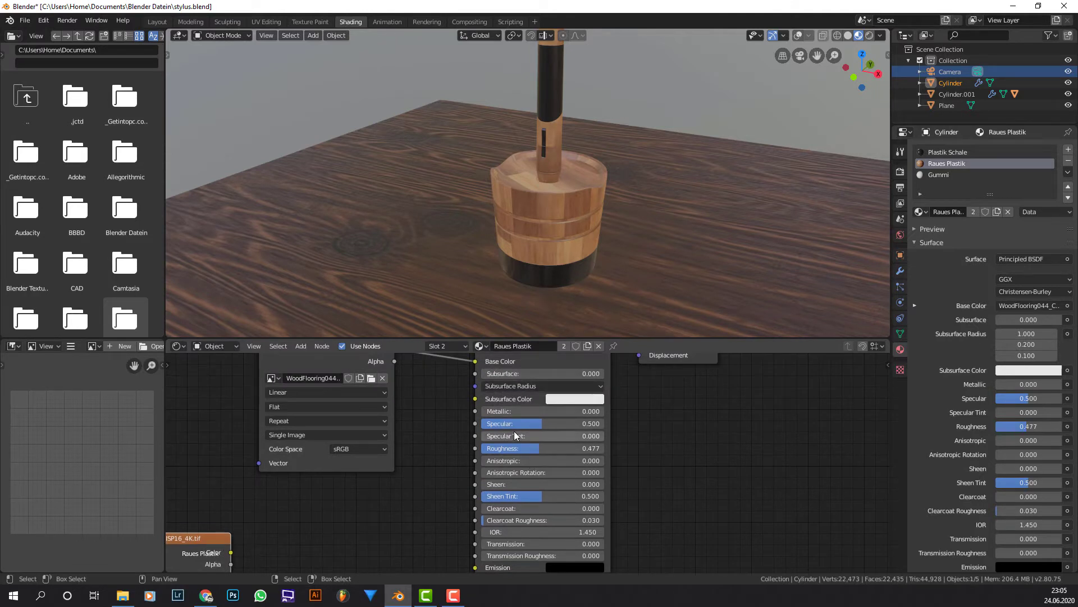
Try linking the DISP16 node's colour output and review its Color Space, leaving it sRGB and unconnected.
scroll(527, 470, "down", 4, "shift")
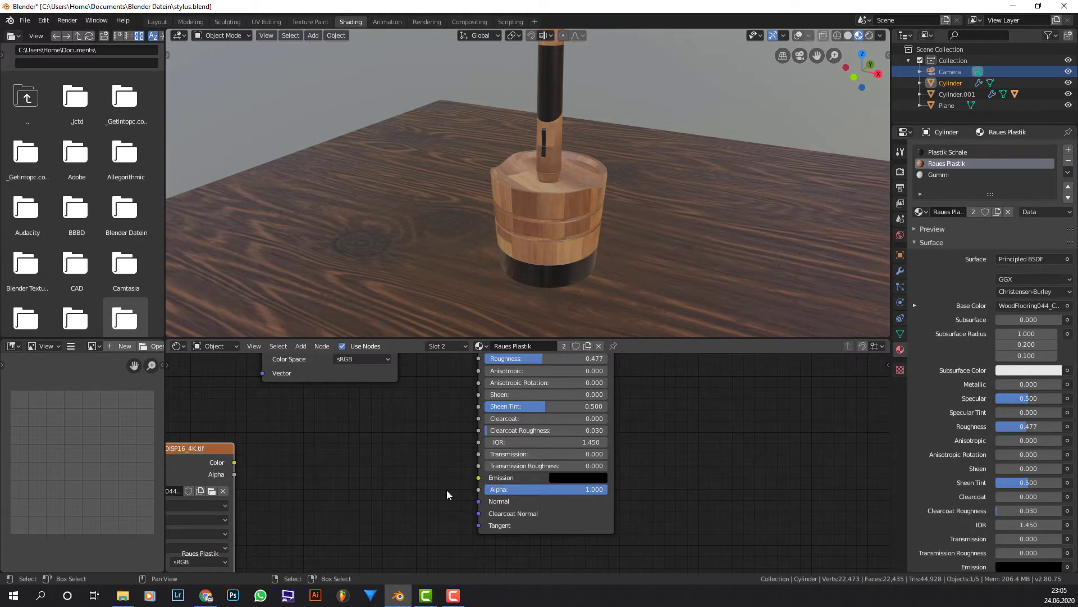
middle_click_drag(234, 462, 306, 419)
left_click_drag(305, 419, 393, 455)
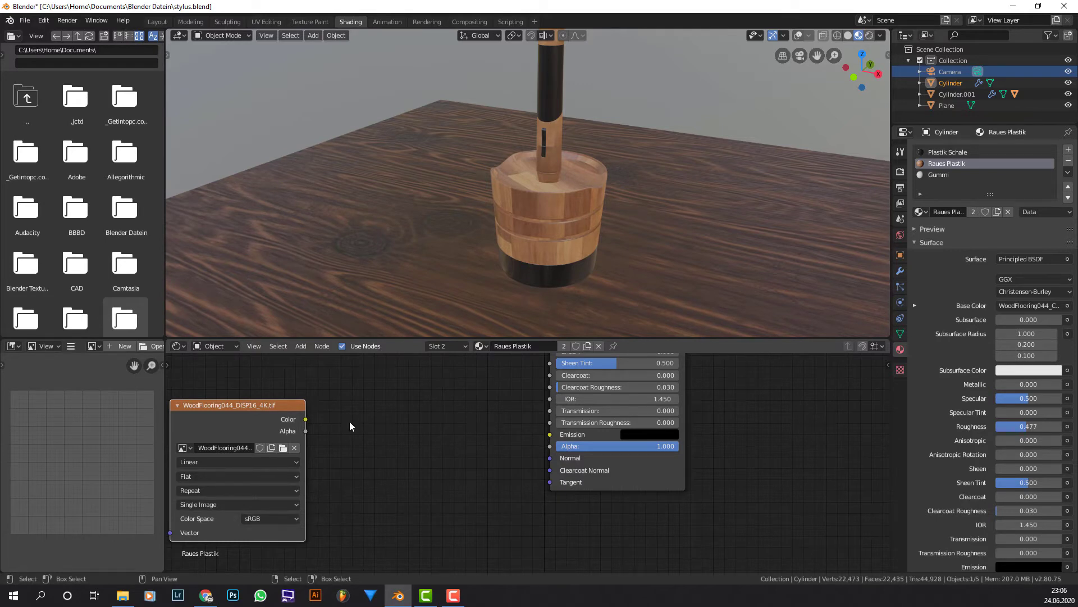
left_click(291, 519)
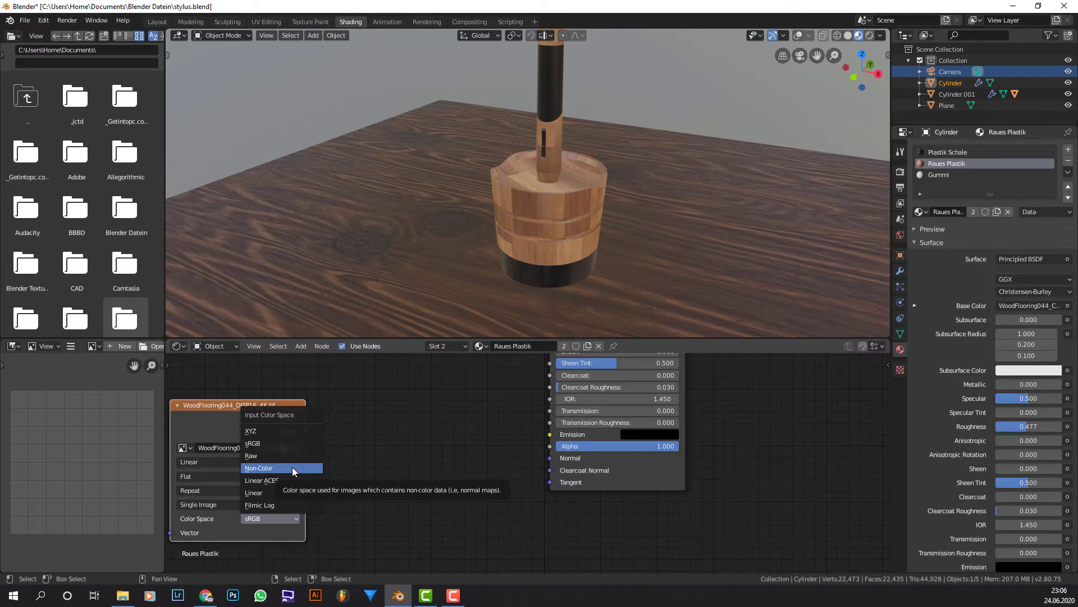
middle_click_drag(611, 320, 548, 245)
scroll(485, 210, "up", 4)
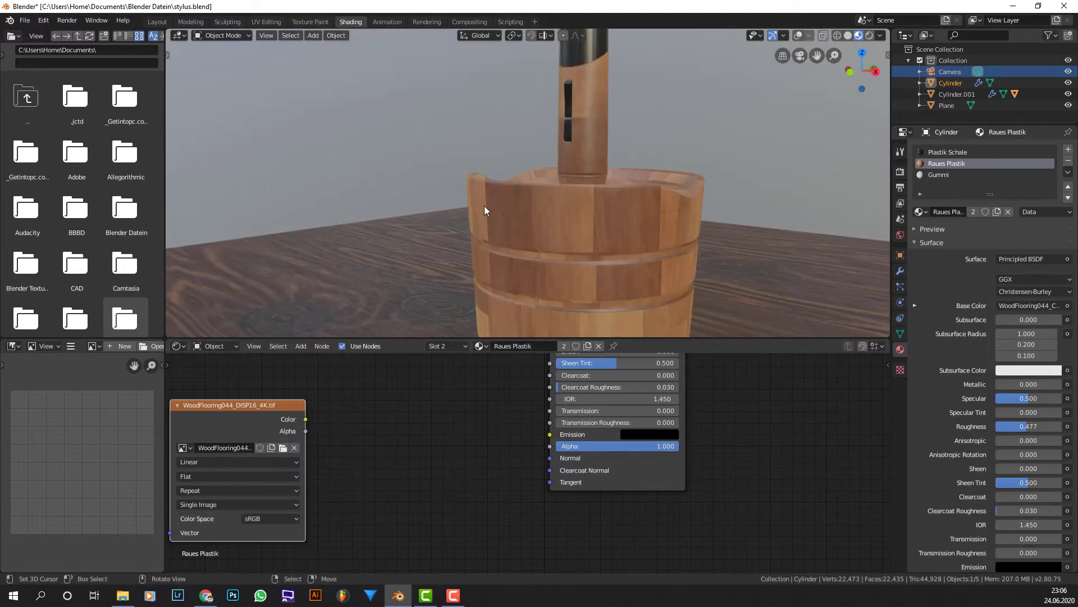
middle_click_drag(497, 197, 766, 104)
In Edit Mode, turn on vertex normal display in Overlays with size 0.005.
left_click(798, 35)
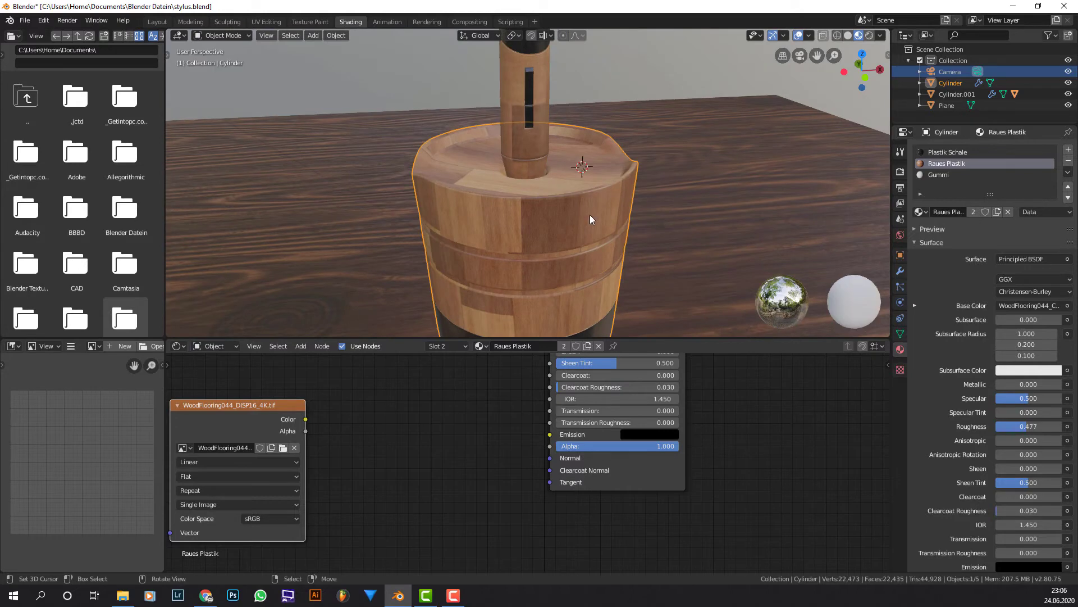
key("Tab")
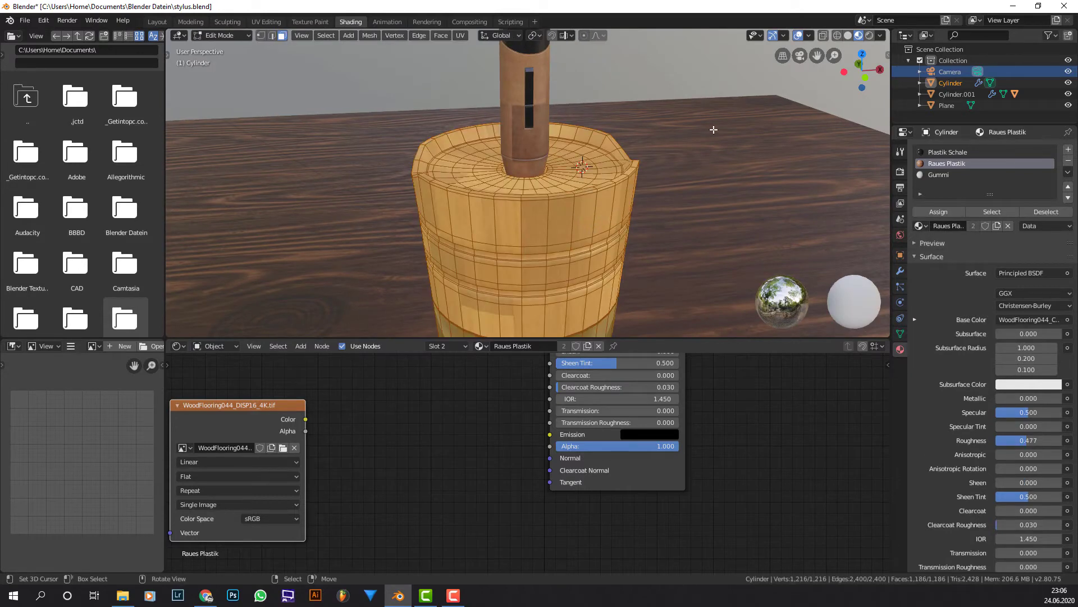
left_click(808, 36)
left_click(741, 441)
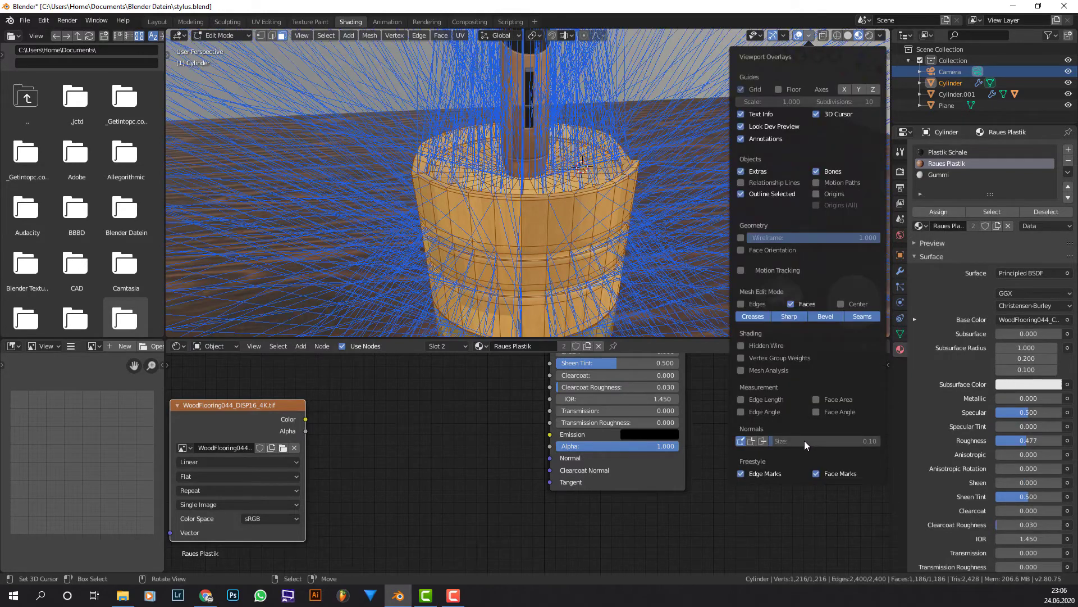
left_click(803, 440)
left_click(806, 440)
key("BackSpace")
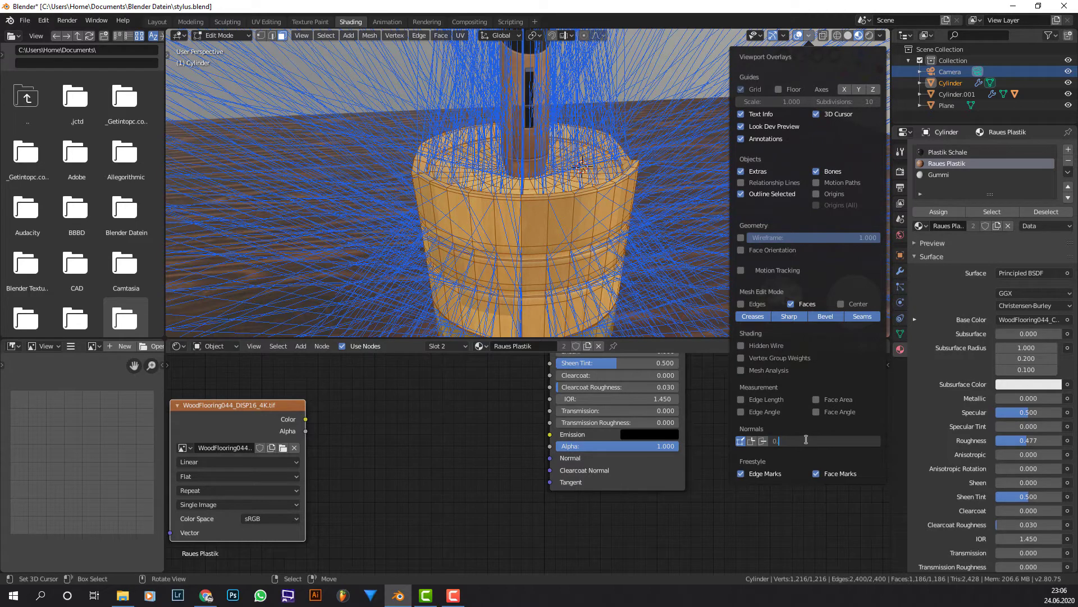
type("05")
key("Return")
left_click(776, 440)
type("0.005")
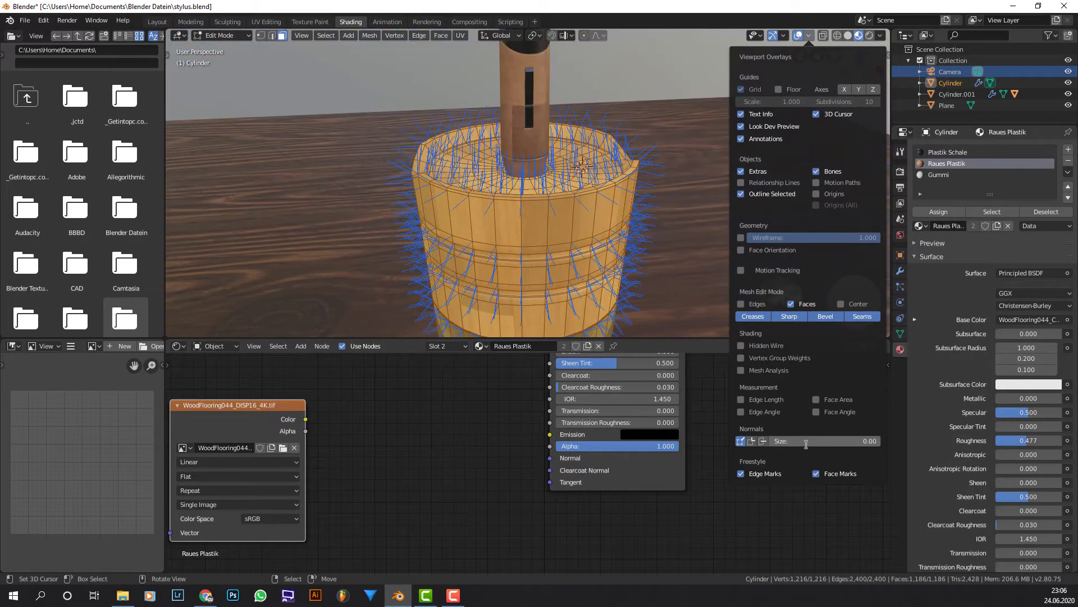
Orbit around the cup to inspect the normal lines along its wall and rim.
middle_click_drag(664, 264, 706, 219)
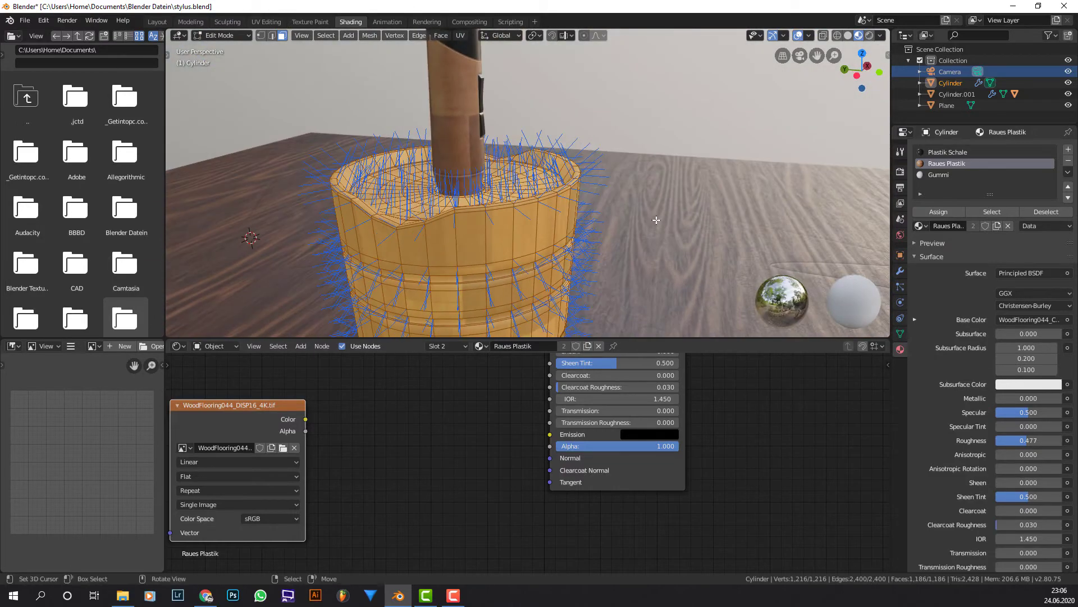
scroll(656, 220, "up", 1)
scroll(646, 222, "up", 2)
scroll(539, 197, "up", 1)
middle_click_drag(512, 197, 595, 209)
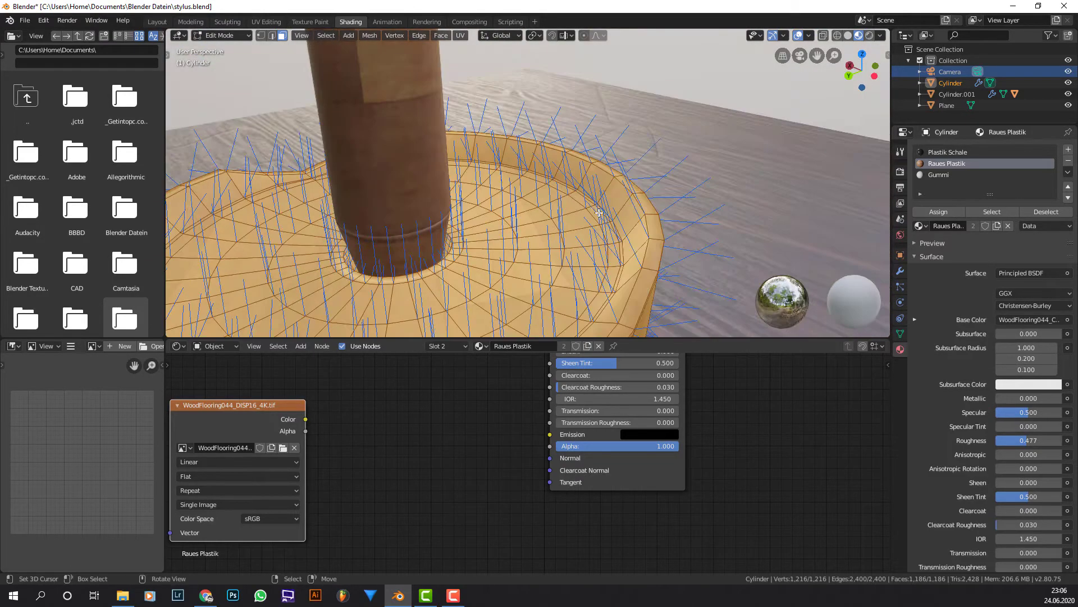
middle_click_drag(703, 185, 512, 160)
middle_click_drag(605, 211, 549, 164)
middle_click_drag(520, 204, 573, 212)
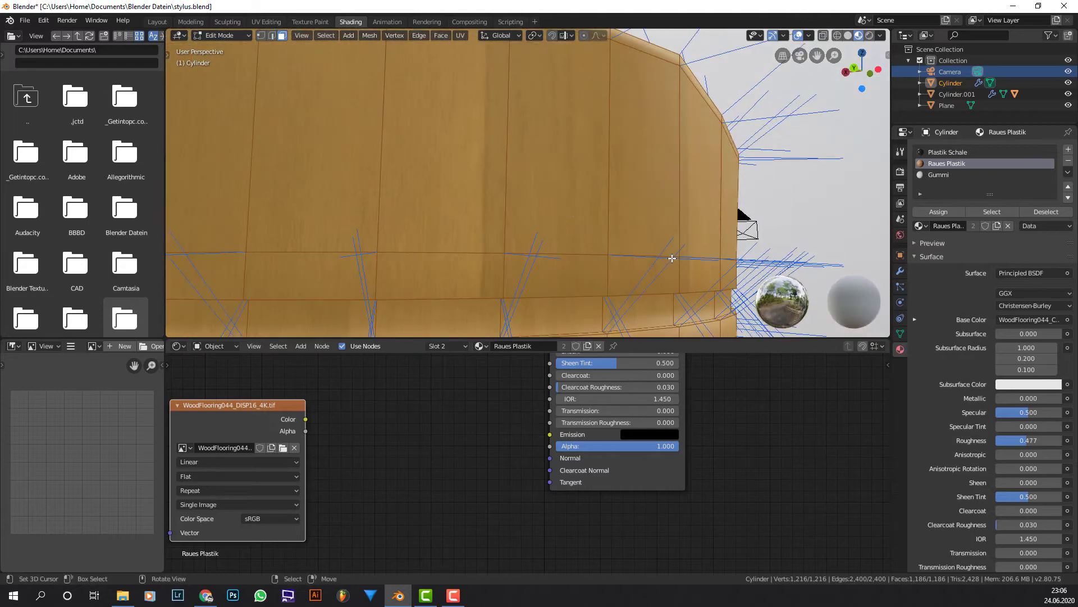
middle_click_drag(676, 241, 498, 258)
scroll(572, 223, "down", 1)
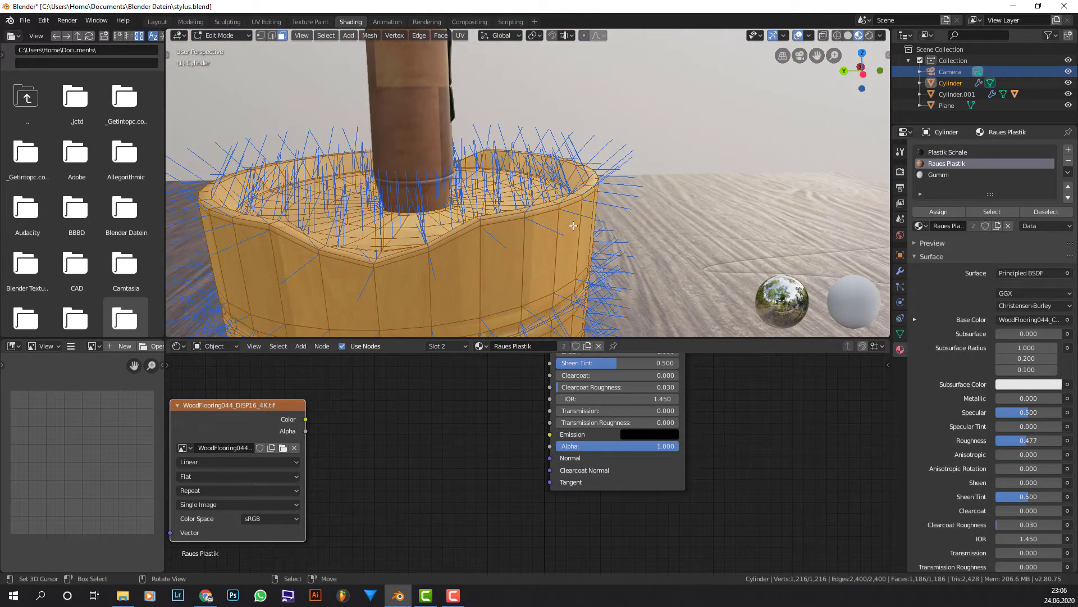
middle_click_drag(626, 218, 565, 201)
Return to Object Mode and connect the DISP16 texture's Color to the Principled BSDF Normal input.
key("Tab")
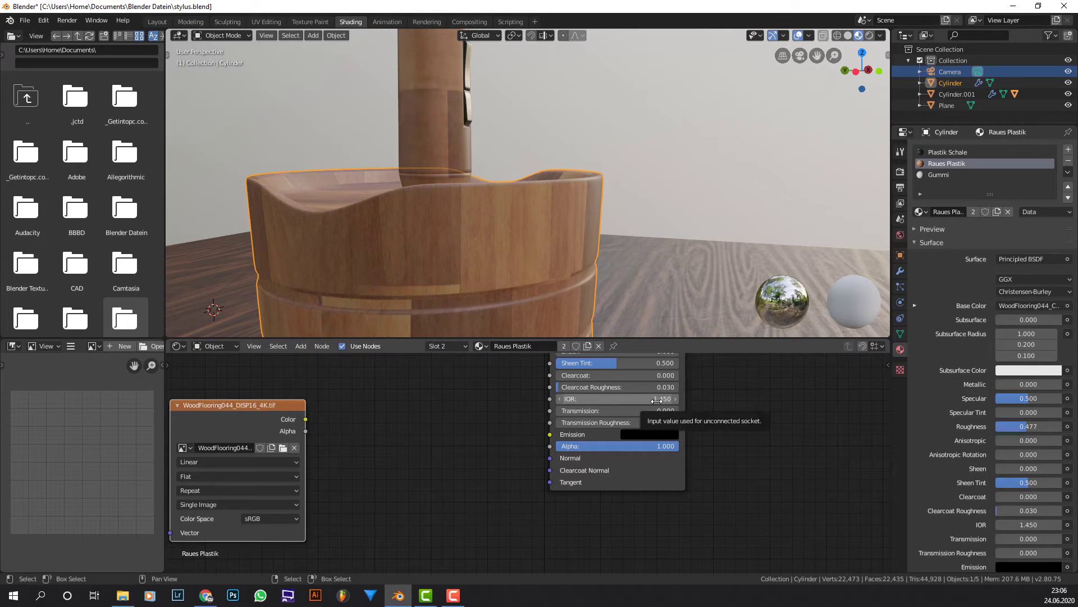
middle_click_drag(506, 408, 498, 418)
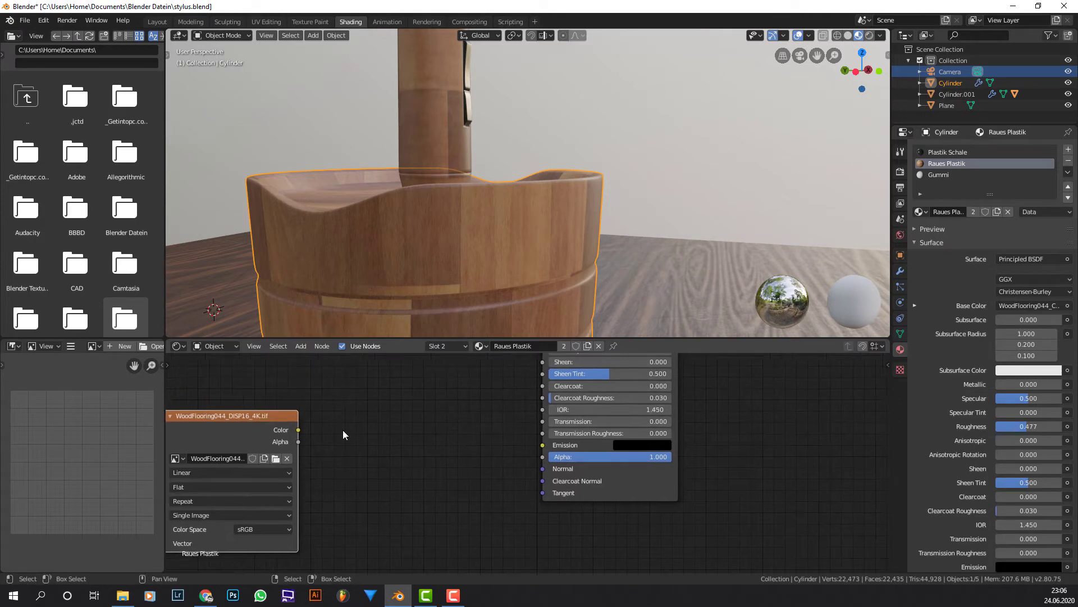
left_click_drag(298, 430, 550, 470)
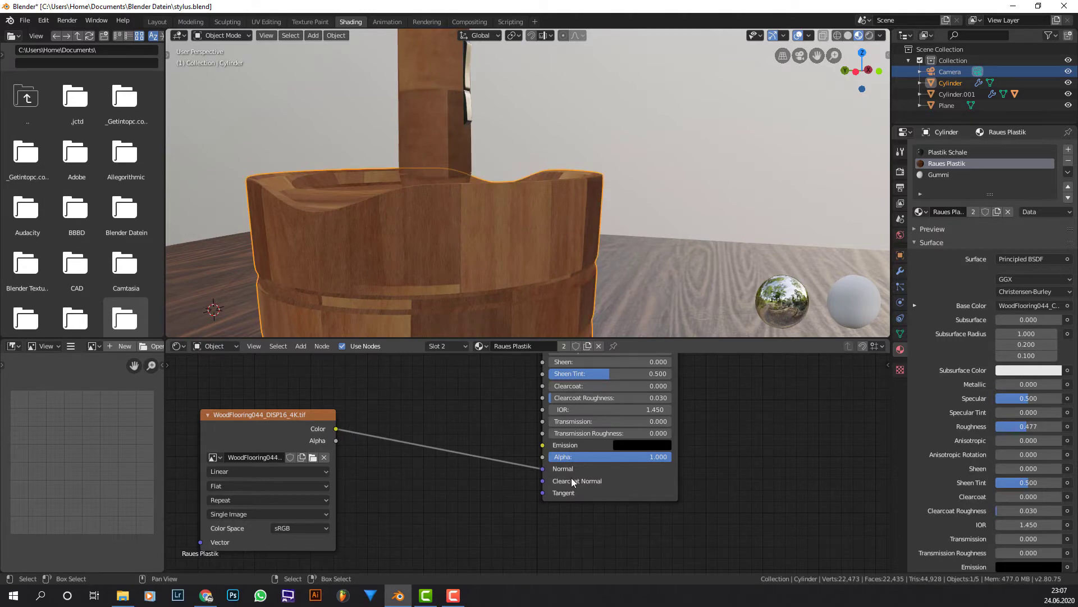
middle_click_drag(335, 393, 371, 384)
middle_click_drag(433, 216, 467, 122)
scroll(467, 122, "up", 5)
scroll(472, 135, "down", 8)
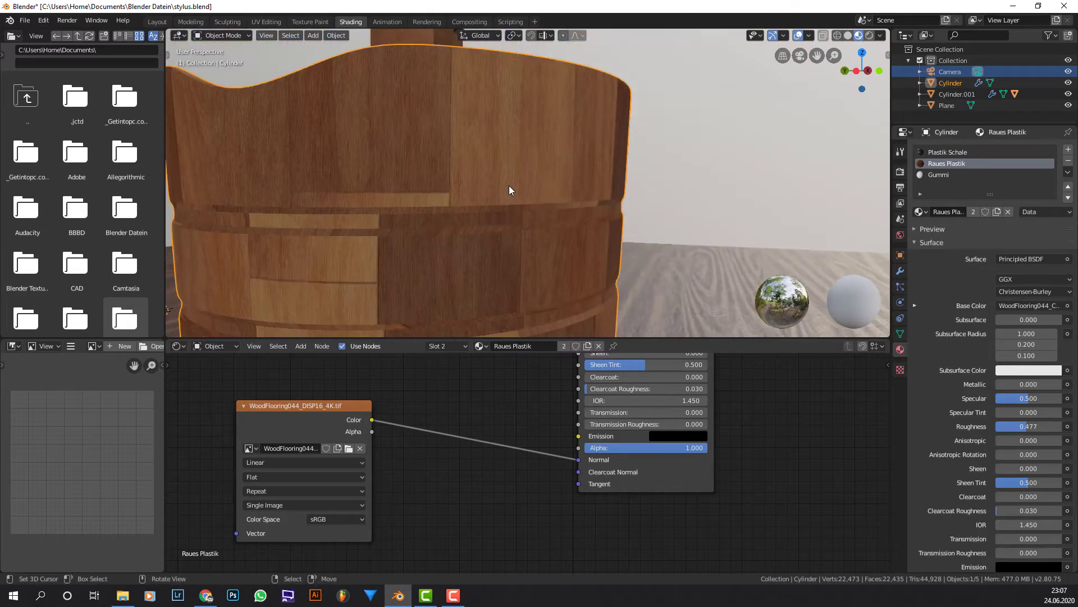
Set the DISP16 image texture's color space to Non-Color and tidy the node layout.
middle_click_drag(450, 458, 476, 436)
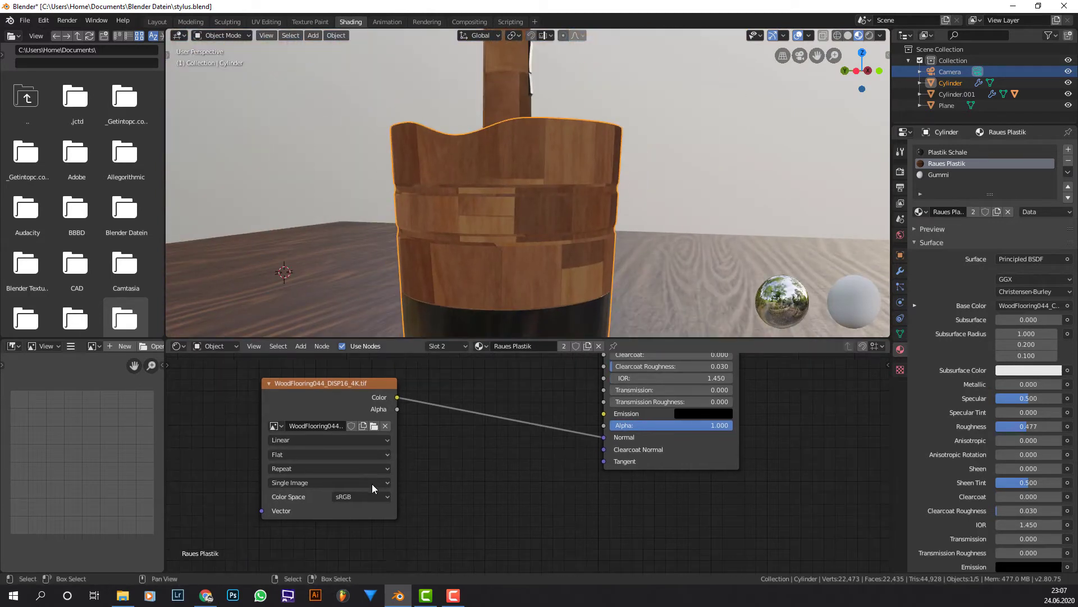
left_click(371, 498)
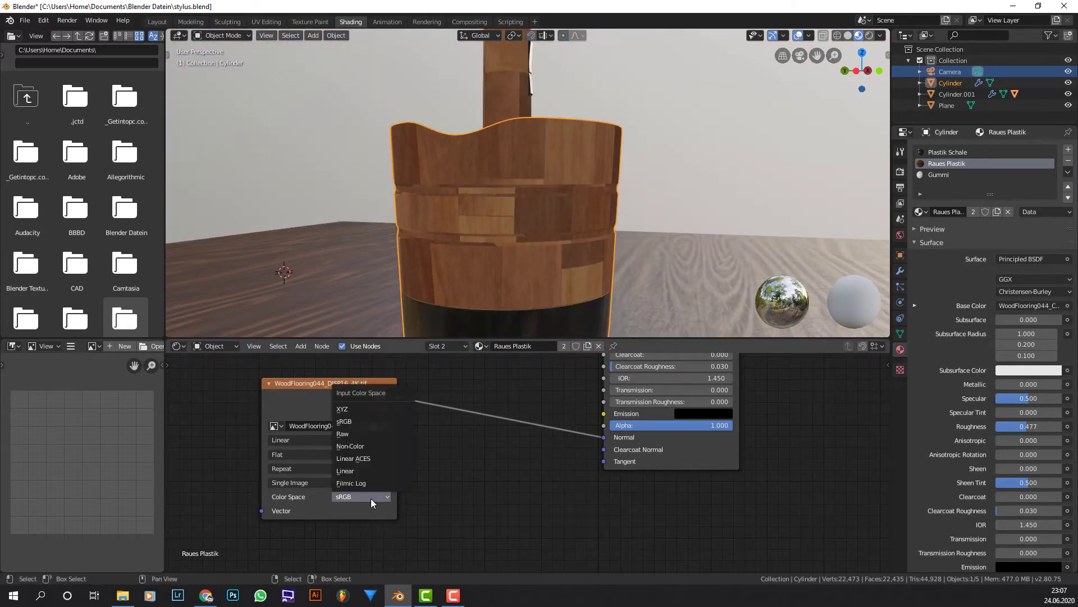
left_click(359, 446)
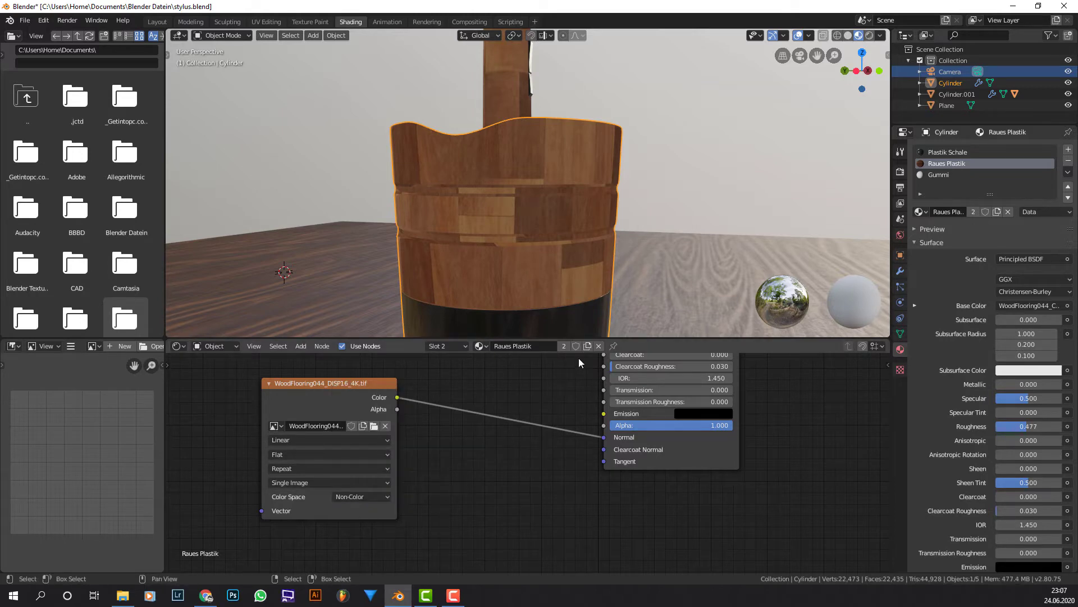
middle_click_drag(576, 315, 429, 354)
left_click_drag(358, 419, 374, 465)
middle_click_drag(464, 407, 450, 502)
scroll(478, 450, "down", 6)
middle_click_drag(486, 430, 532, 463)
Collapse the DISP16 color texture node with H and move it aside.
key("h")
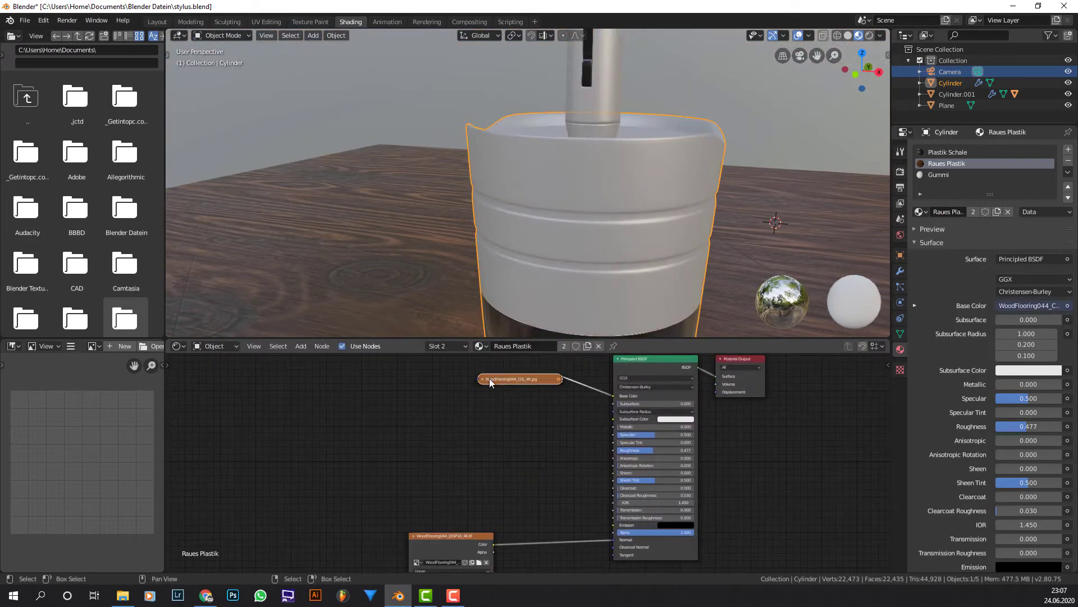
left_click_drag(508, 380, 458, 386)
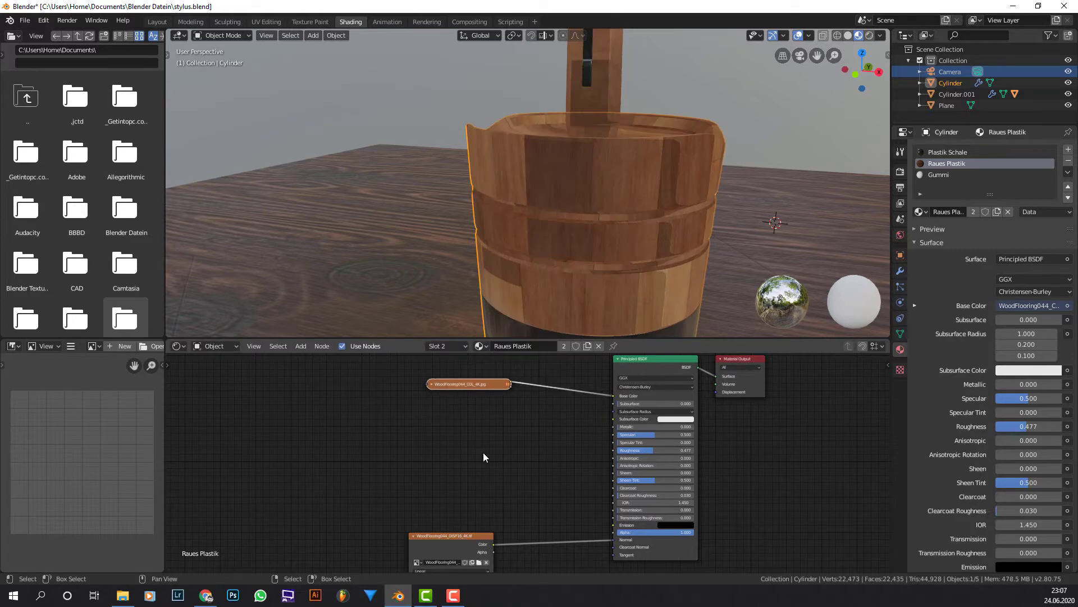
middle_click_drag(503, 486, 474, 463)
scroll(522, 462, "up", 4)
Add a Bump node before the shader, feeding the DISP16 Color into its Height.
key("shift+a")
left_click(469, 451)
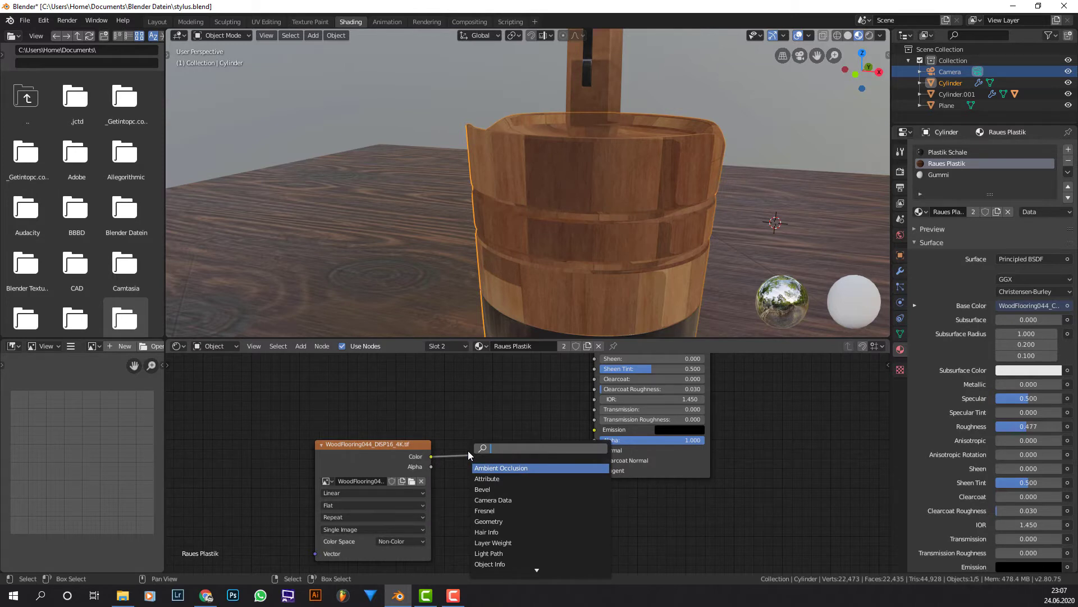
type("bump")
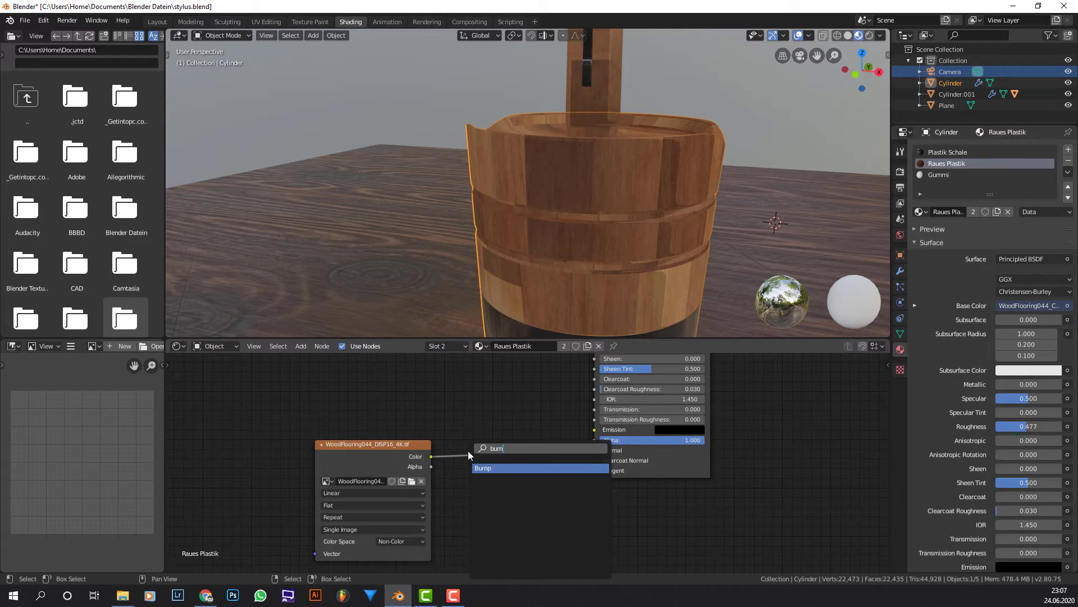
key("Return")
left_click(501, 460)
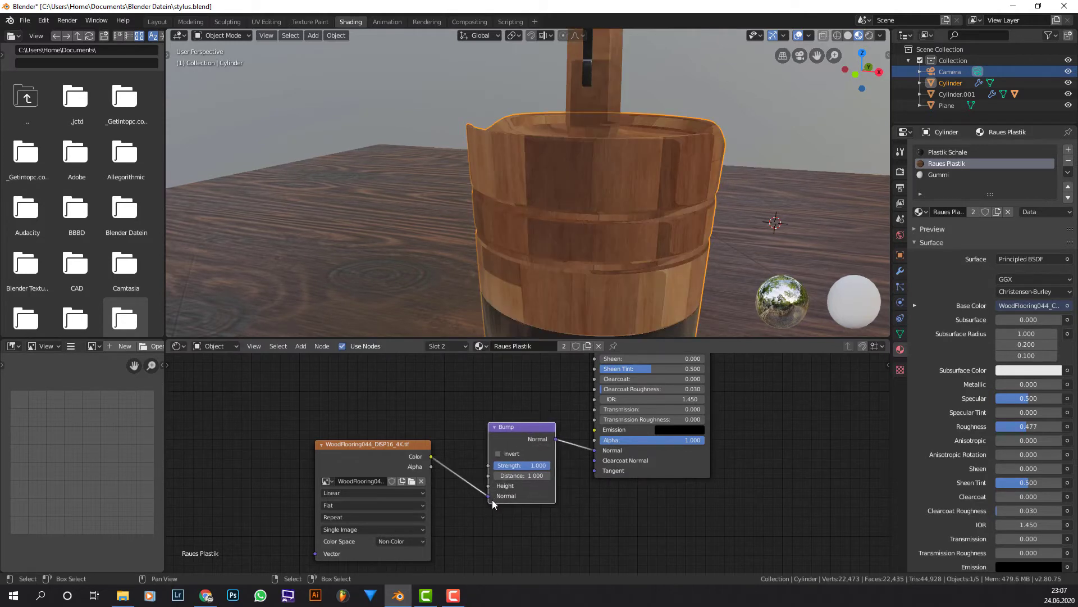
mouse_move(491, 499)
left_mouse_down()
mouse_move(463, 498)
mouse_move(488, 485)
left_mouse_up()
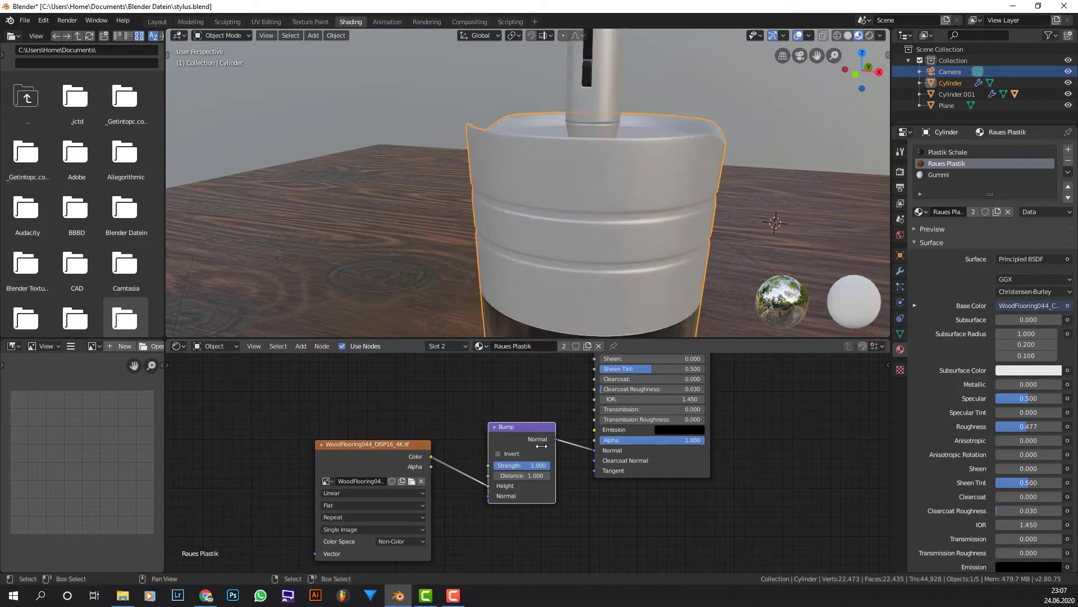
middle_click_drag(558, 288, 596, 270)
scroll(640, 271, "up", 3)
scroll(551, 479, "up", 1)
scroll(552, 478, "up", 3)
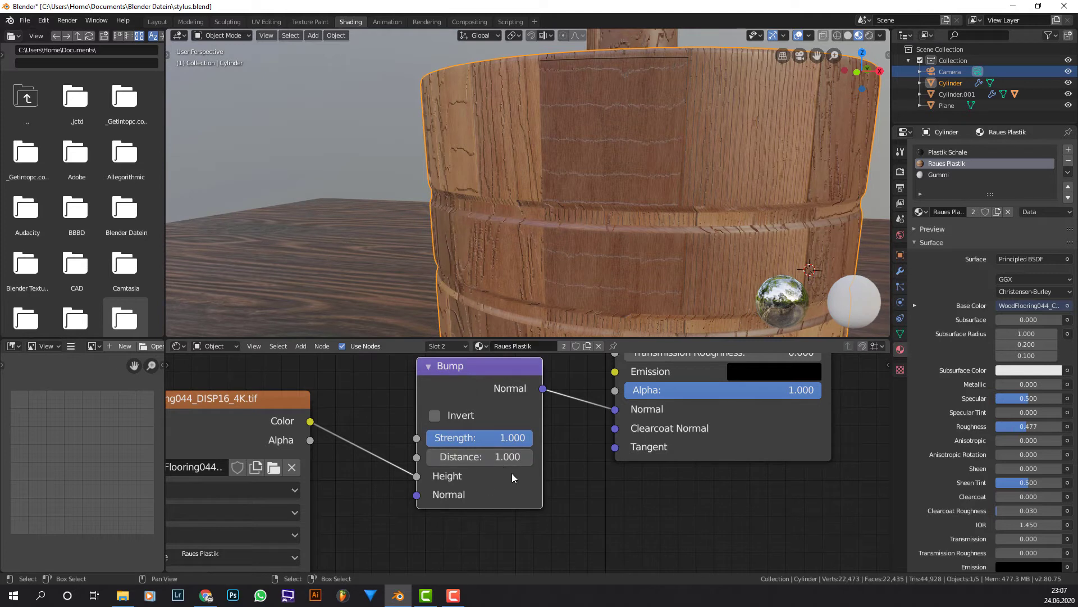
Set the Bump node's Distance to 0.100.
mouse_move(485, 460)
left_mouse_down()
mouse_move(564, 460)
mouse_move(482, 460)
mouse_move(496, 461)
left_mouse_up()
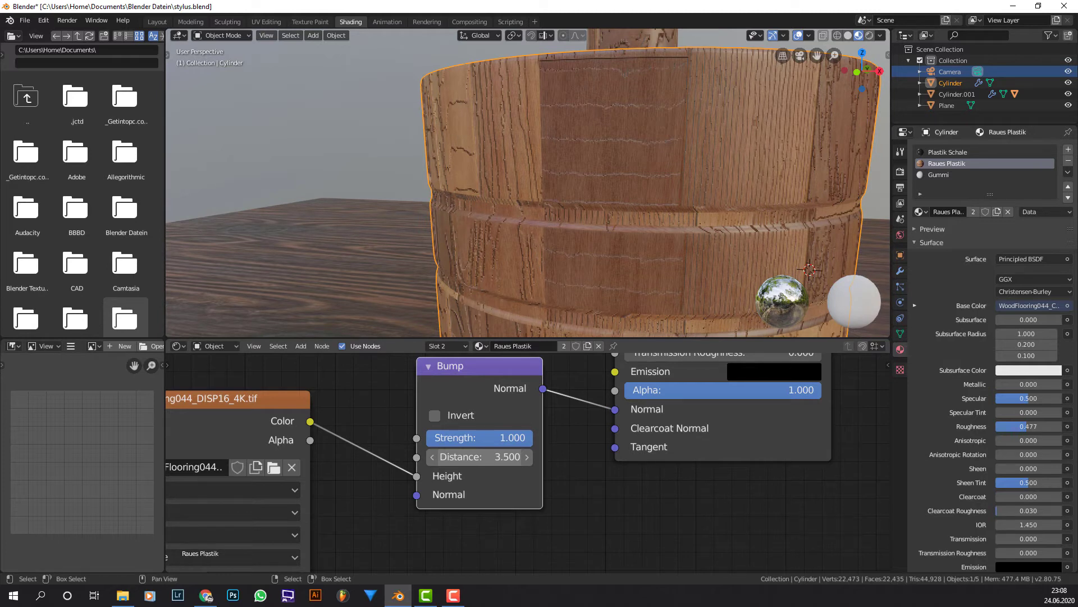
left_click(482, 458)
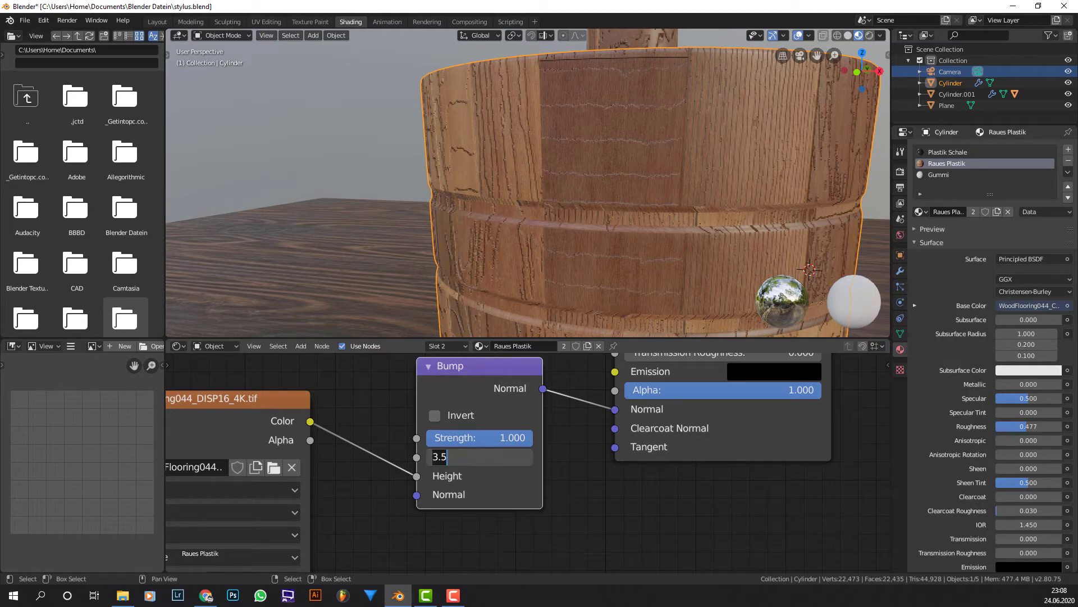
type(".1")
key("Return")
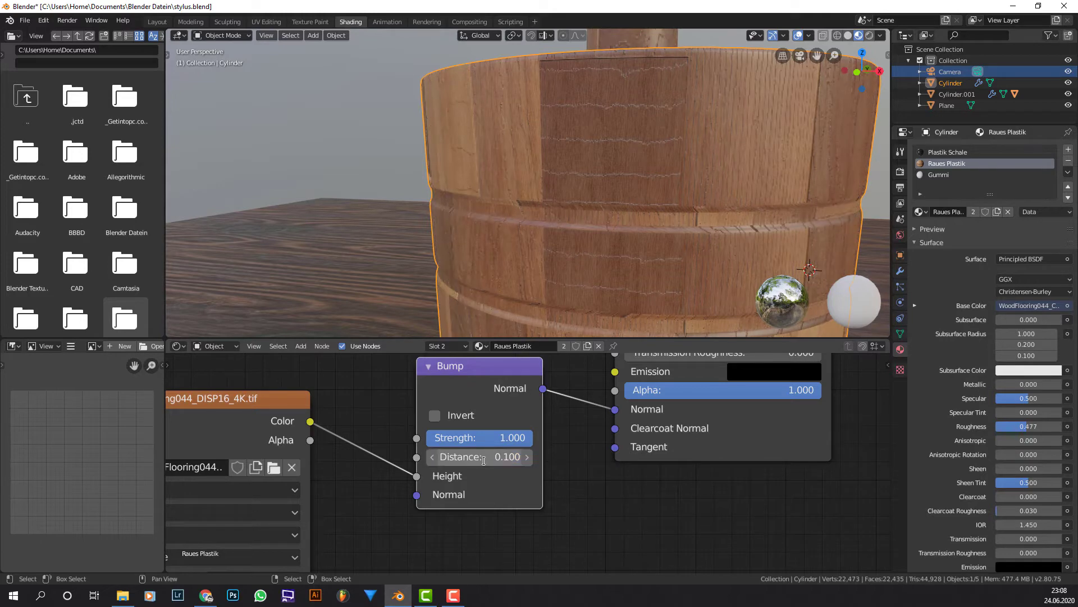
middle_click_drag(574, 285, 600, 294)
scroll(592, 264, "up", 3)
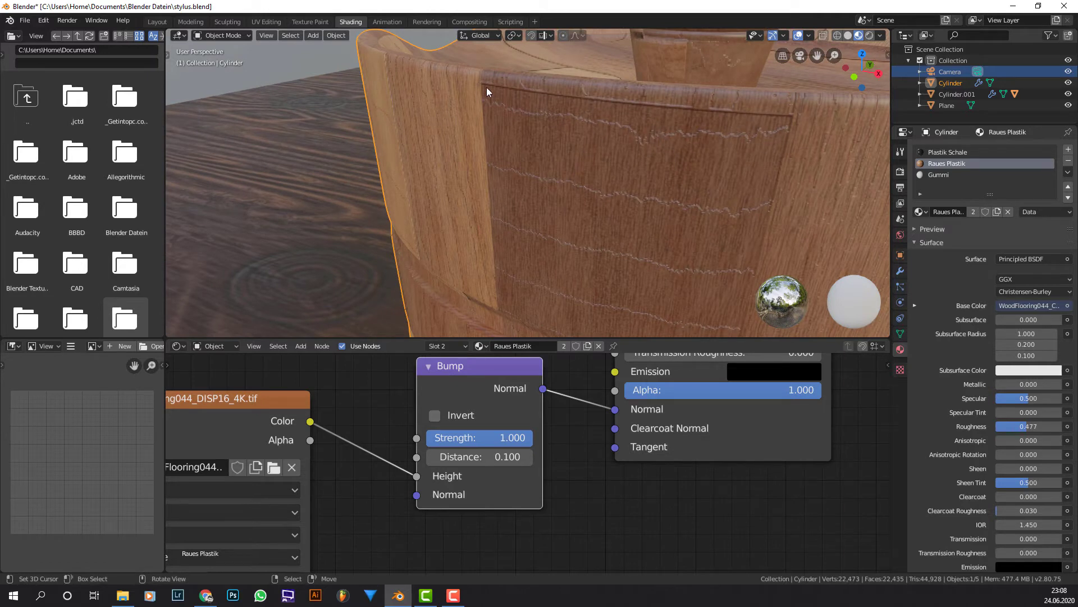
Set the Bump node's Strength to 0.500 and orbit to check the subtler relief.
left_click_drag(477, 439, 413, 439)
left_click(466, 439)
type(".4")
key("Return")
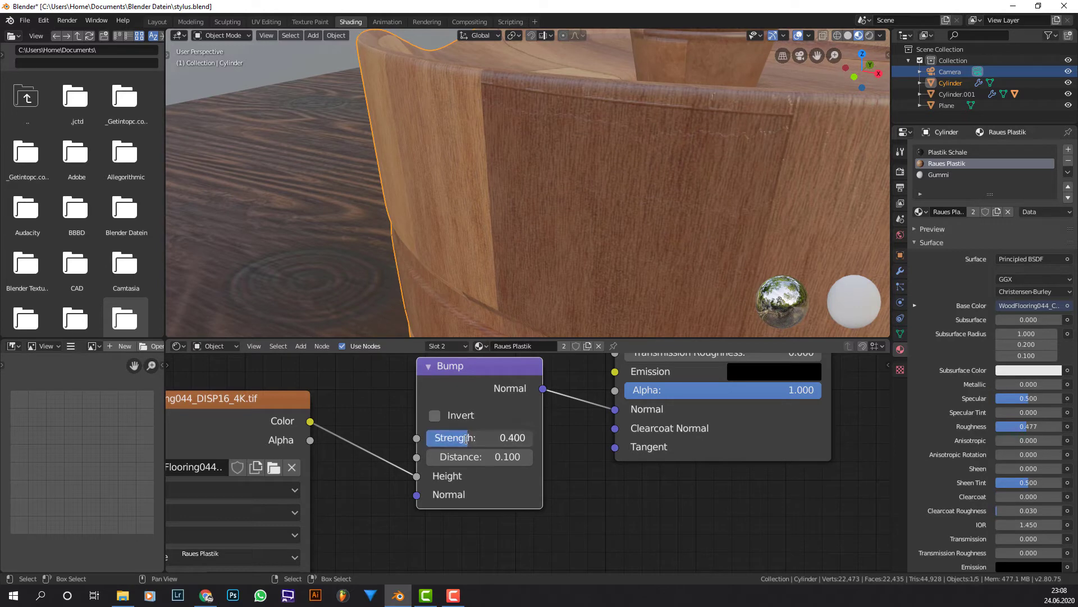
double_click(466, 439)
key("BackSpace")
type("5")
key("Return")
middle_click_drag(710, 283, 783, 237)
scroll(725, 224, "down", 5)
View the wooden stylus base through the scene camera in Rendered shading.
scroll(625, 213, "up", 2)
middle_click_drag(673, 233, 594, 247)
scroll(595, 247, "up", 2)
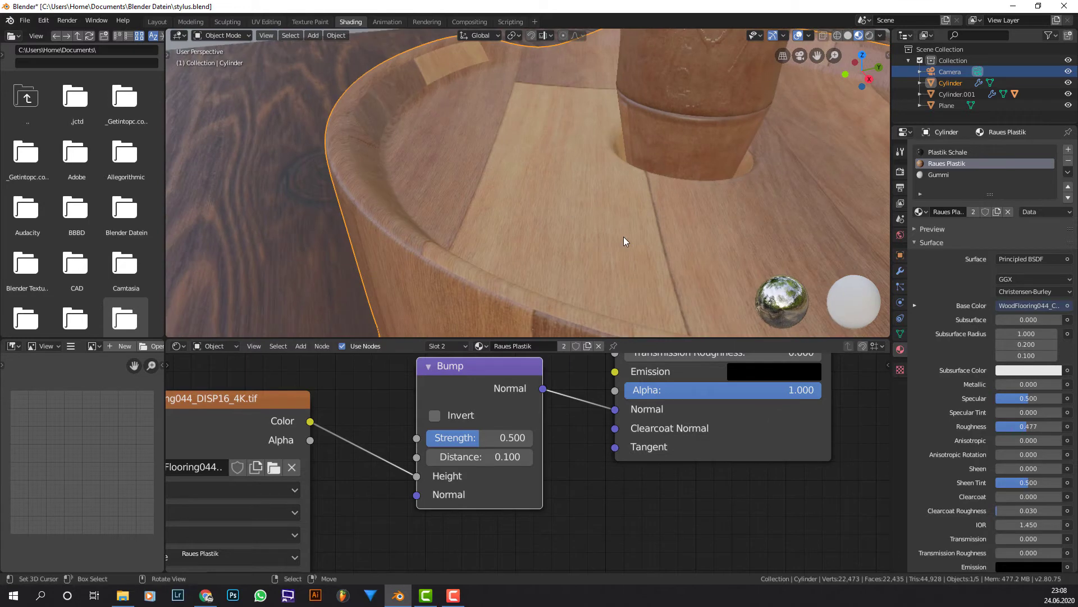
key("KP_0")
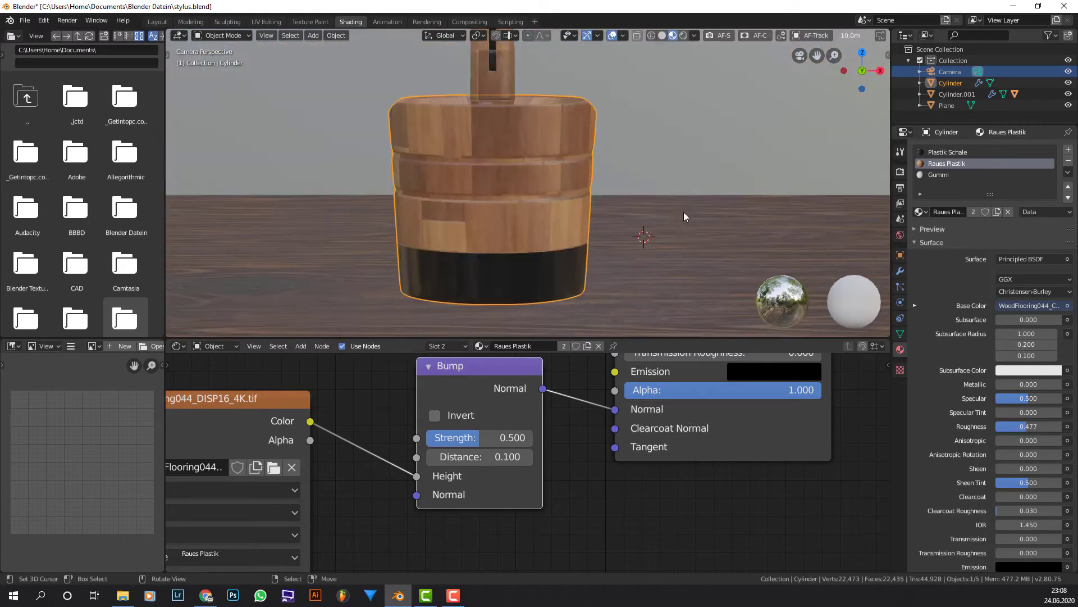
left_click(684, 35)
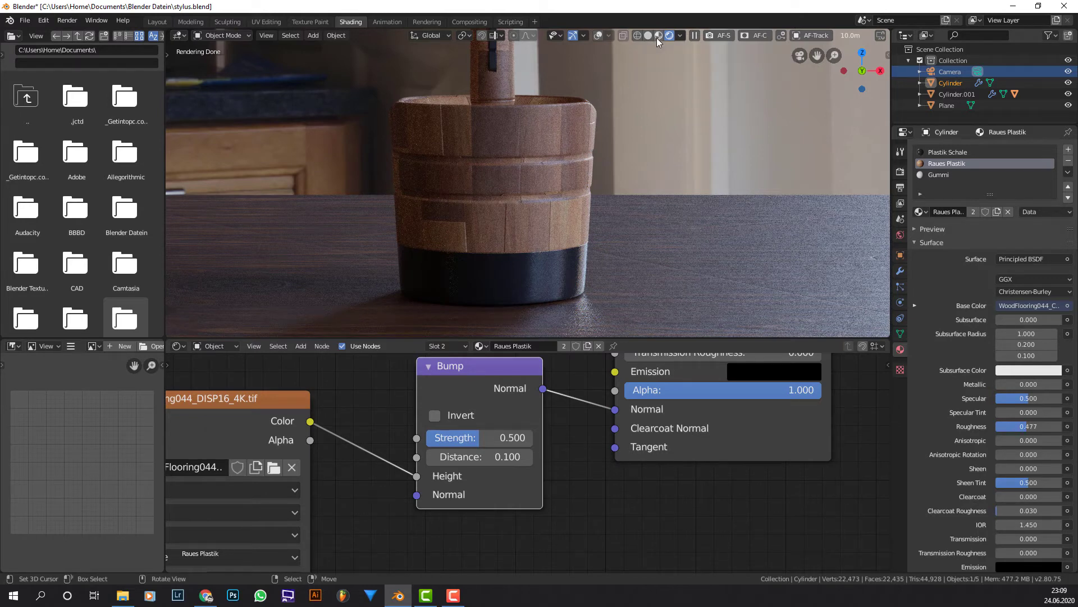
Switch to Material Preview shading and zoom in on the wooden base at eye level.
left_click(657, 37)
middle_click_drag(554, 85, 616, 170)
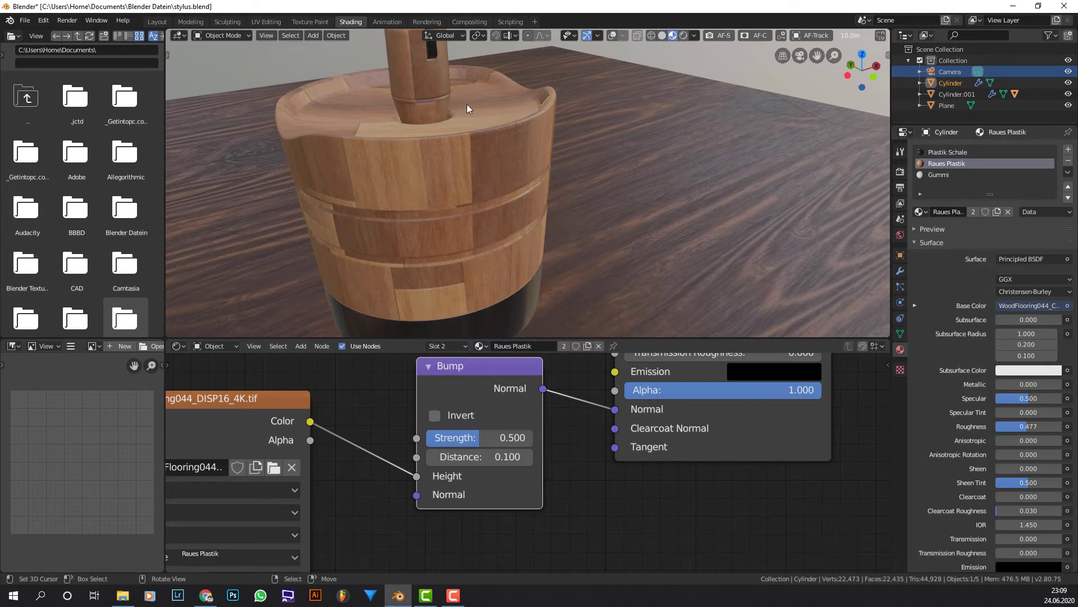
middle_click_drag(467, 104, 539, 167)
scroll(657, 154, "up", 3)
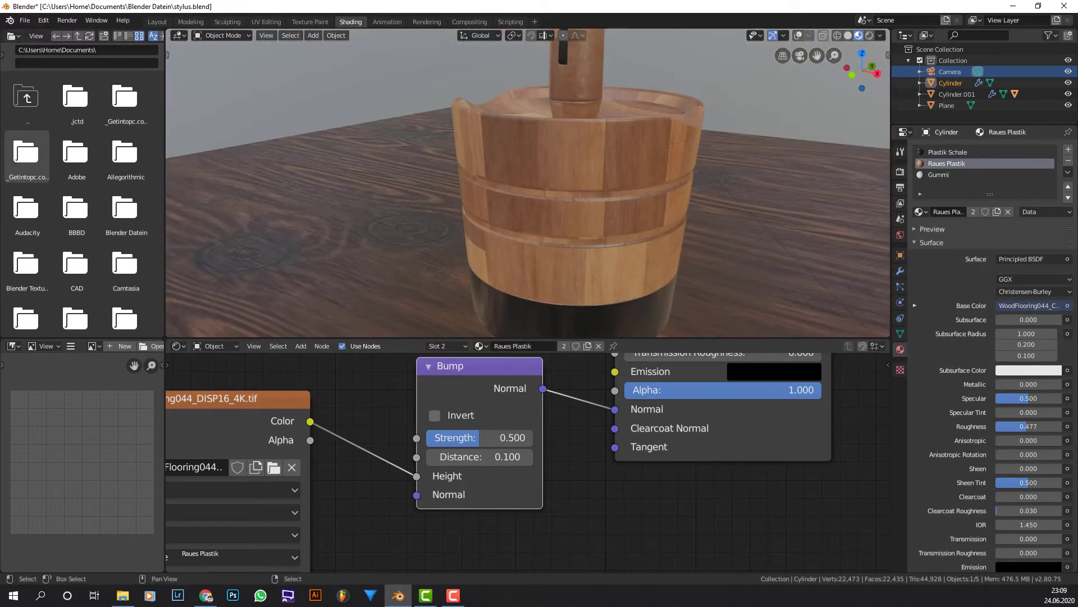
key("alt+Tab")
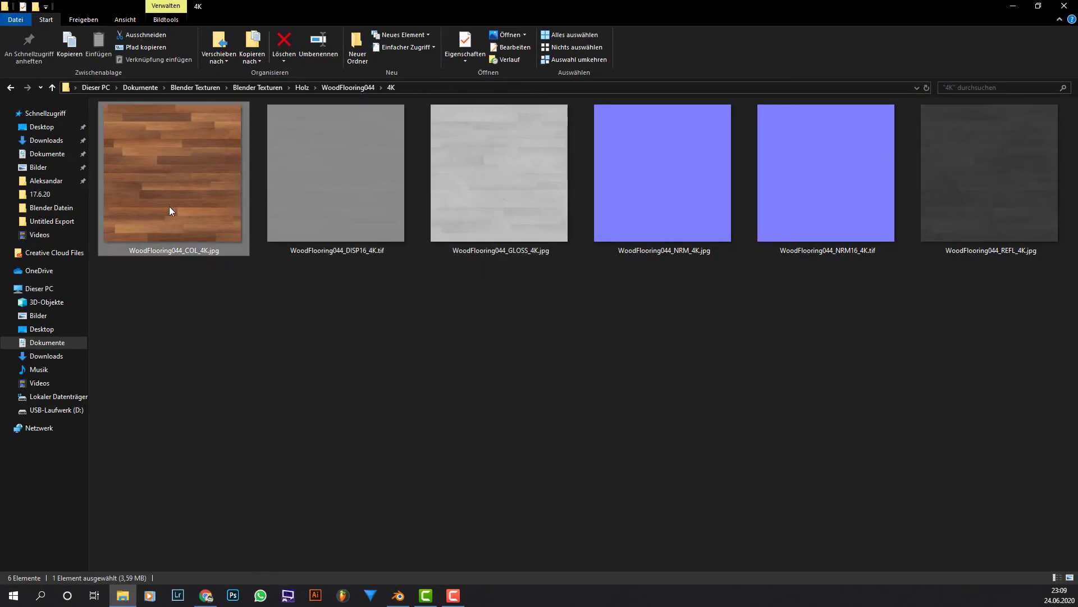
left_click(343, 203)
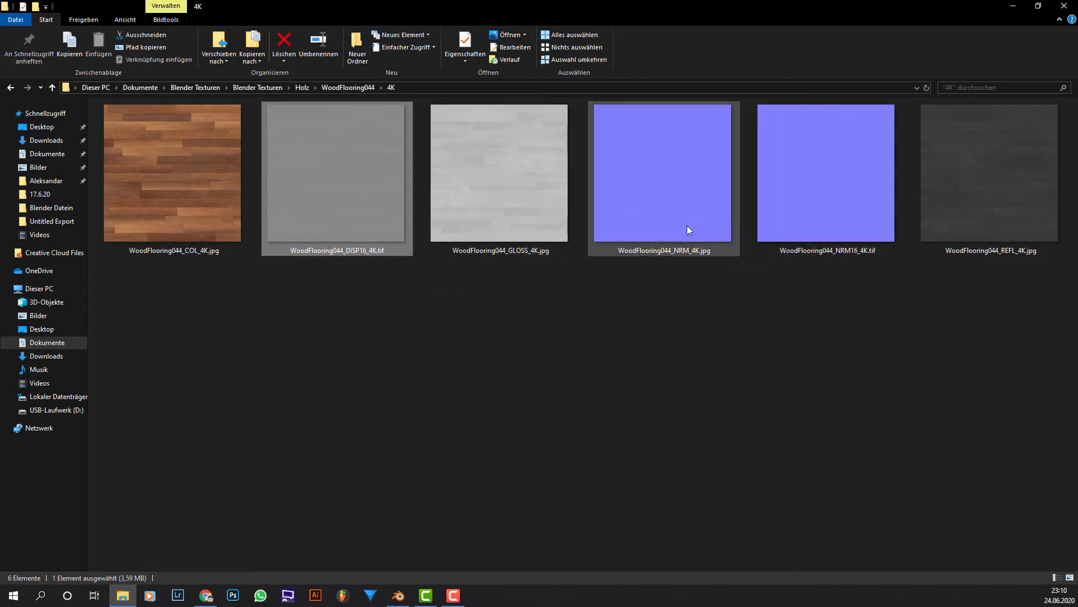
left_click_drag(686, 284, 787, 223)
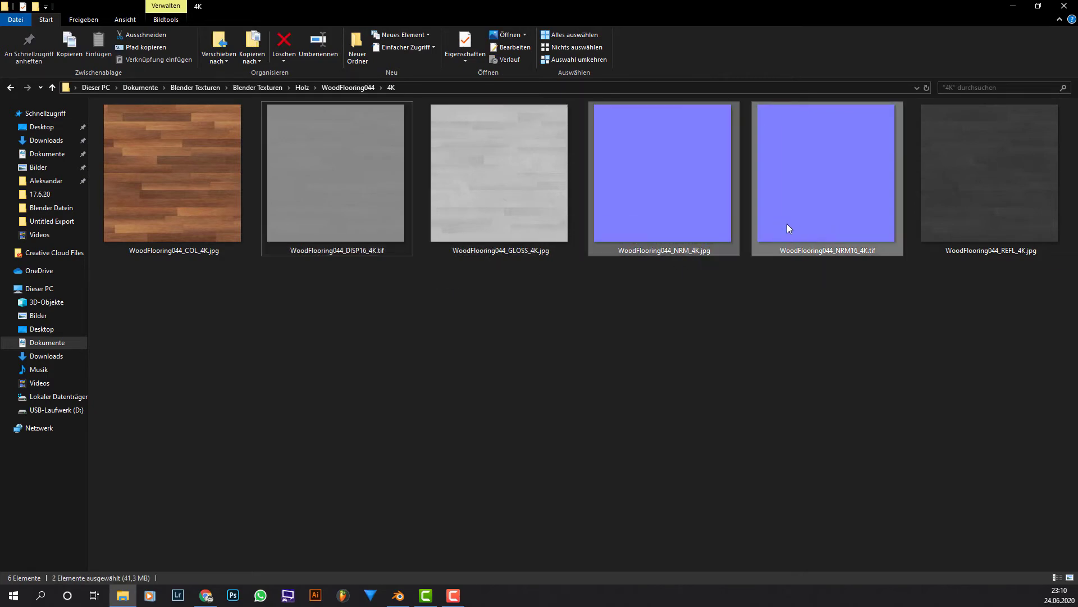
left_click(861, 250)
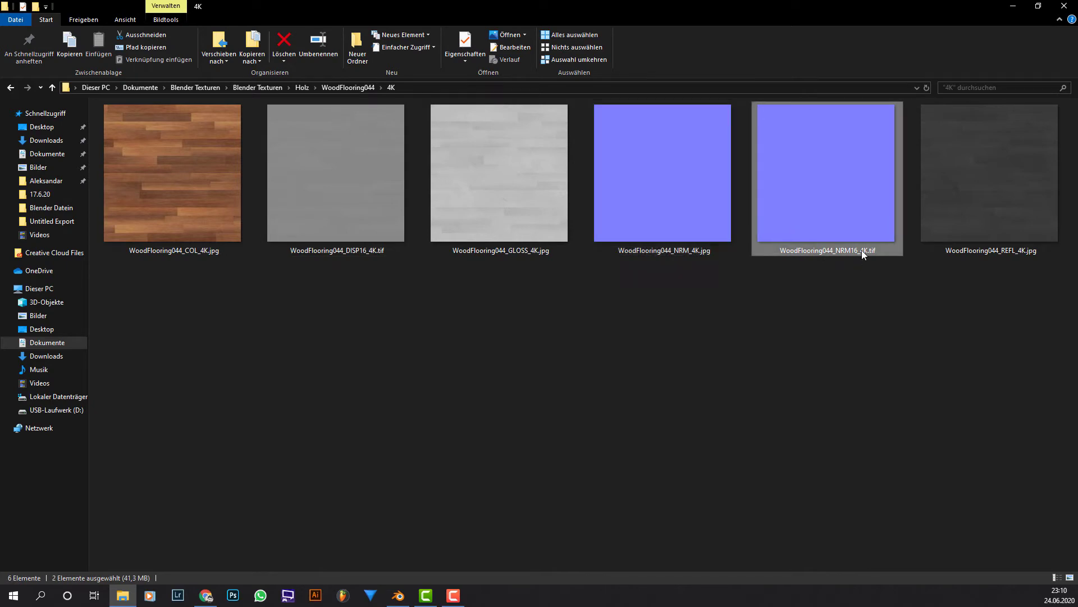
left_click(678, 251)
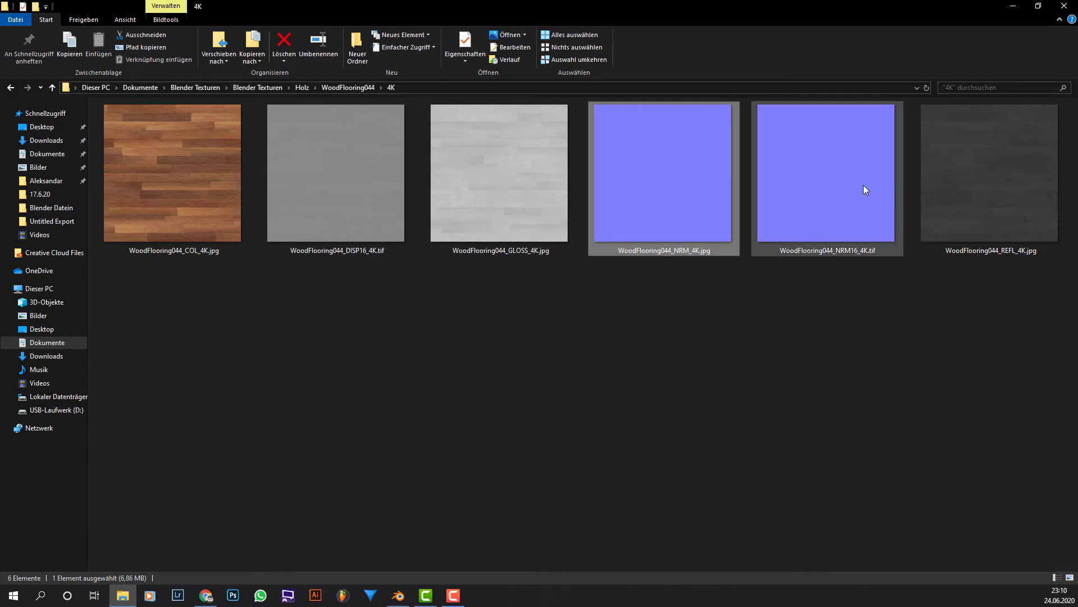
left_click(829, 173)
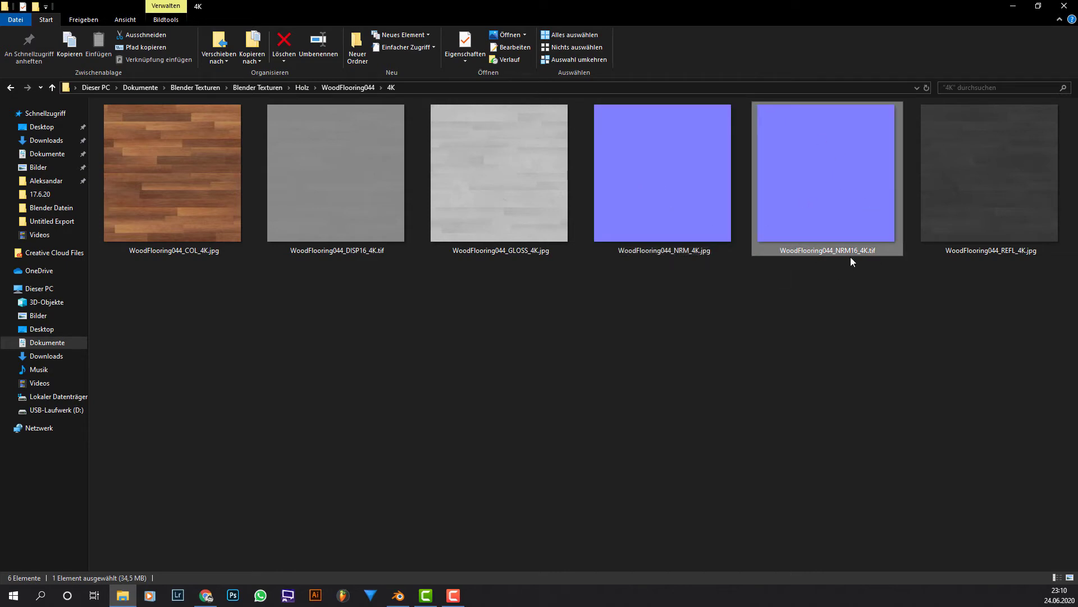
mouse_move(868, 251)
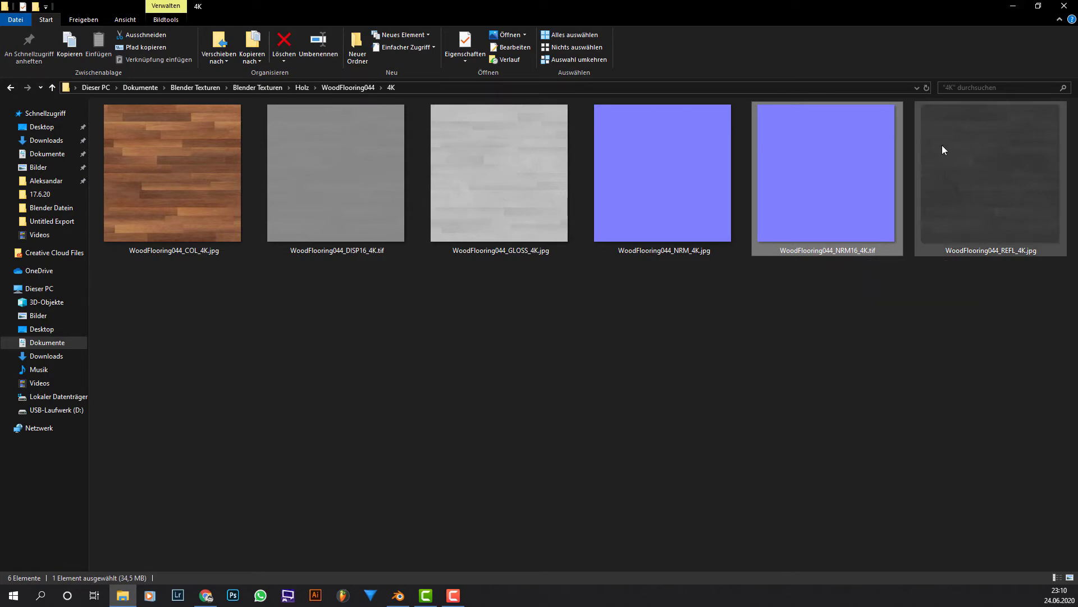
mouse_move(942, 145)
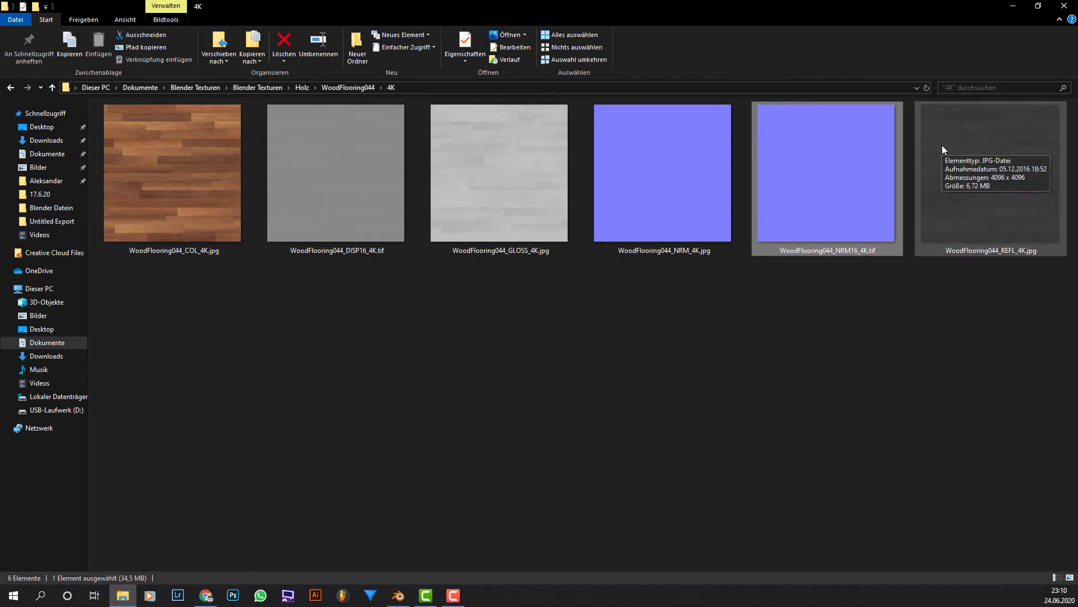
mouse_move(817, 172)
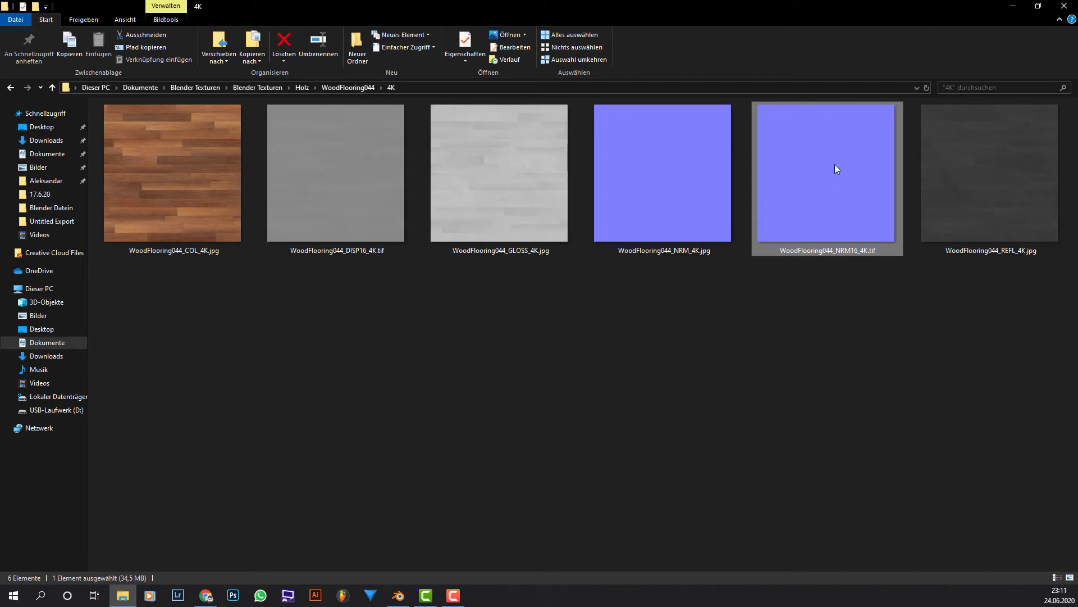
Shrink the texture folder window and frame the image texture nodes in the Shader Editor.
left_click_drag(864, 11, 0, 275)
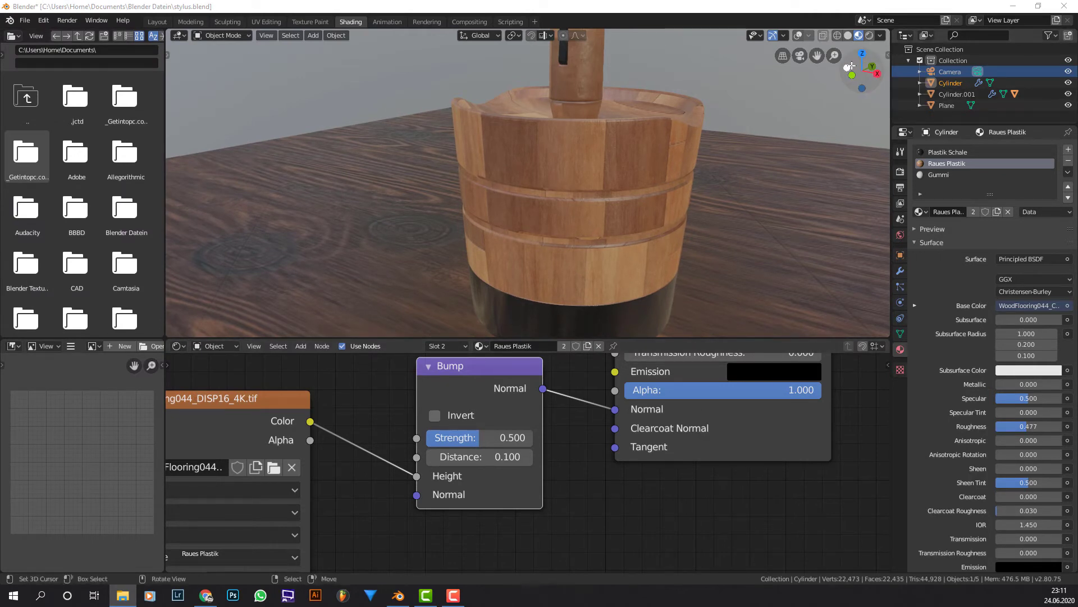
middle_click_drag(886, 290, 701, 258)
scroll(602, 224, "down", 4)
scroll(622, 449, "down", 5)
middle_click_drag(622, 449, 697, 415)
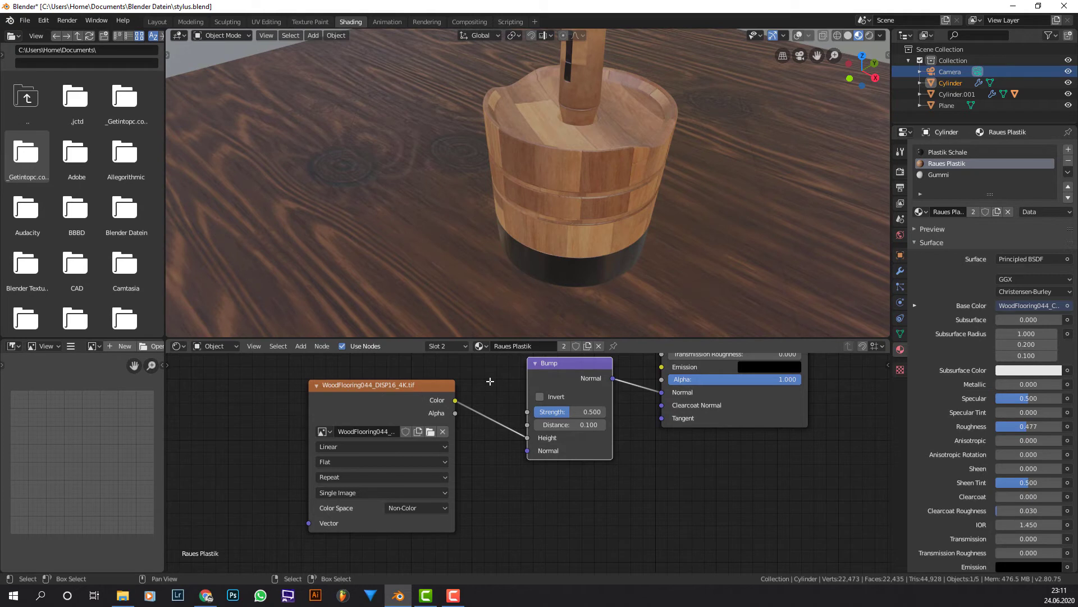
middle_click_drag(587, 472, 547, 553)
scroll(551, 542, "up", 1)
middle_click_drag(384, 443, 433, 424)
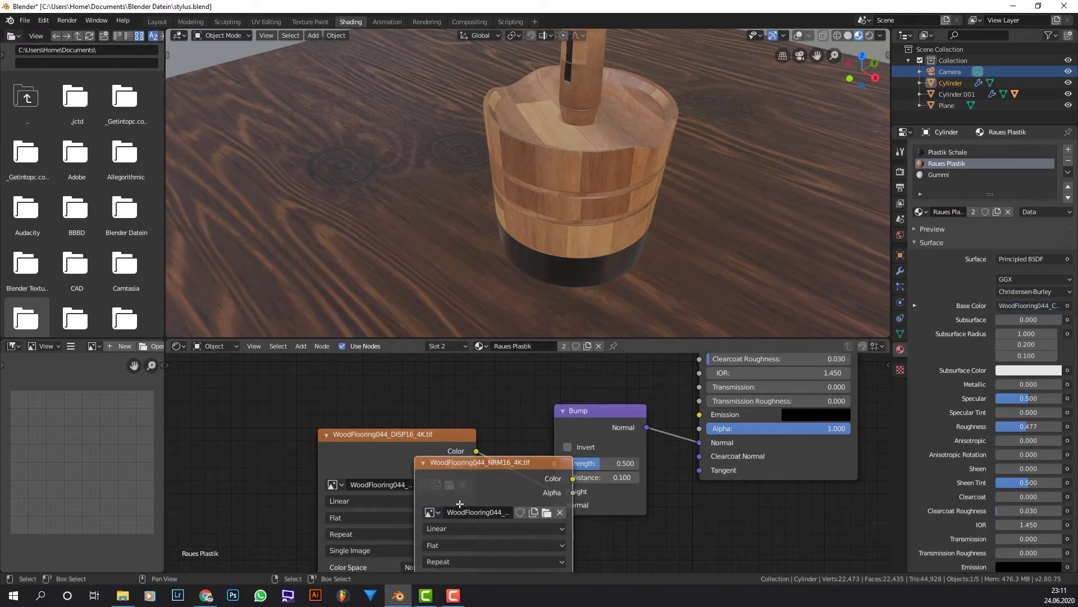
Drop WoodFlooring044_NRM16_4K.tif in as an image node below the DISP16 node.
middle_click_drag(460, 504, 467, 412)
scroll(470, 396, "down", 4)
left_click(474, 391)
left_click_drag(466, 460, 408, 431)
left_click_drag(480, 391, 348, 475)
middle_click_drag(401, 453, 411, 435)
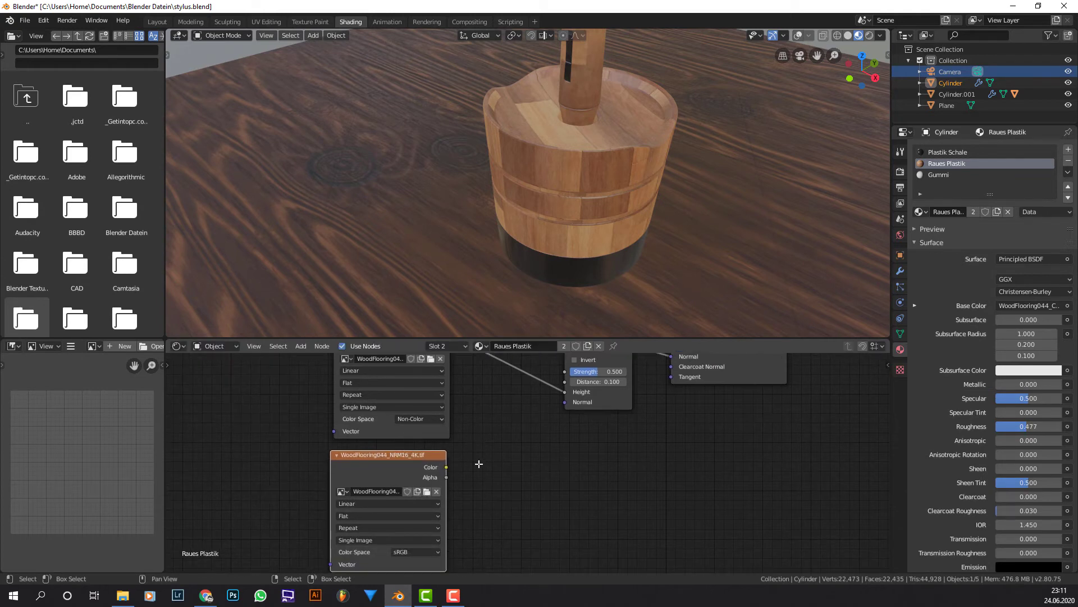
middle_click_drag(613, 171, 645, 139)
scroll(646, 160, "up", 2)
scroll(646, 162, "up", 3)
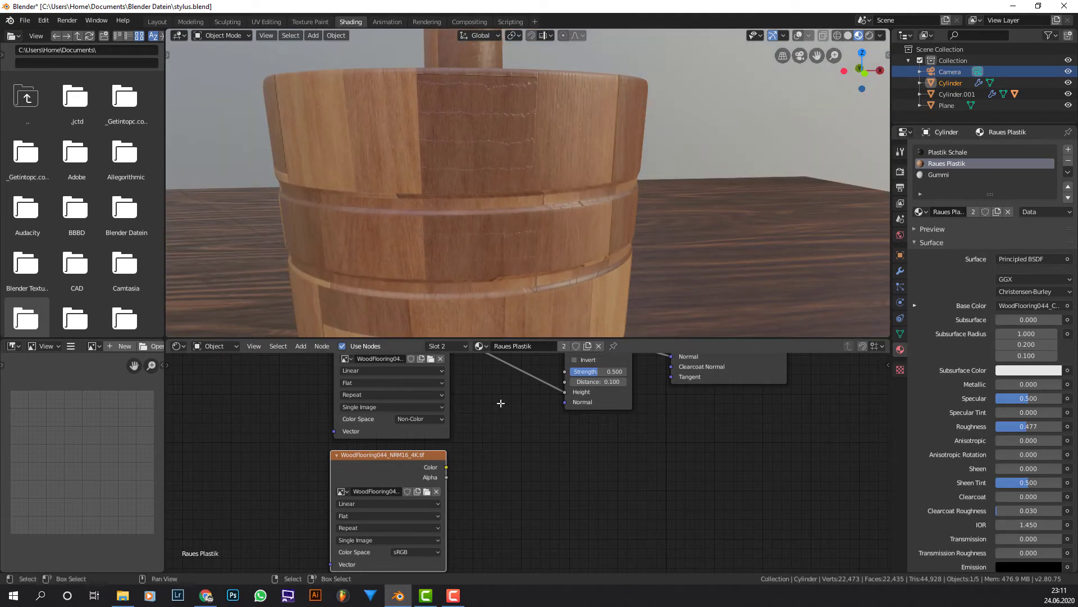
Connect the NRM16 texture's Color to the Bump node's Normal input.
left_click_drag(446, 466, 568, 401)
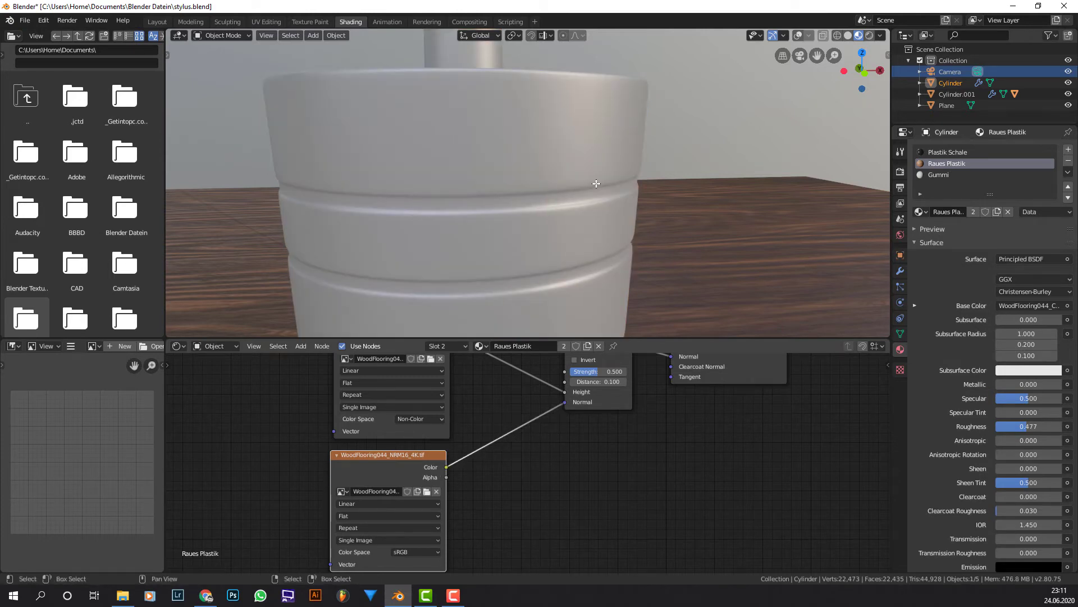
middle_click_drag(597, 183, 567, 156)
scroll(474, 119, "up", 2)
middle_click_drag(481, 145, 511, 118)
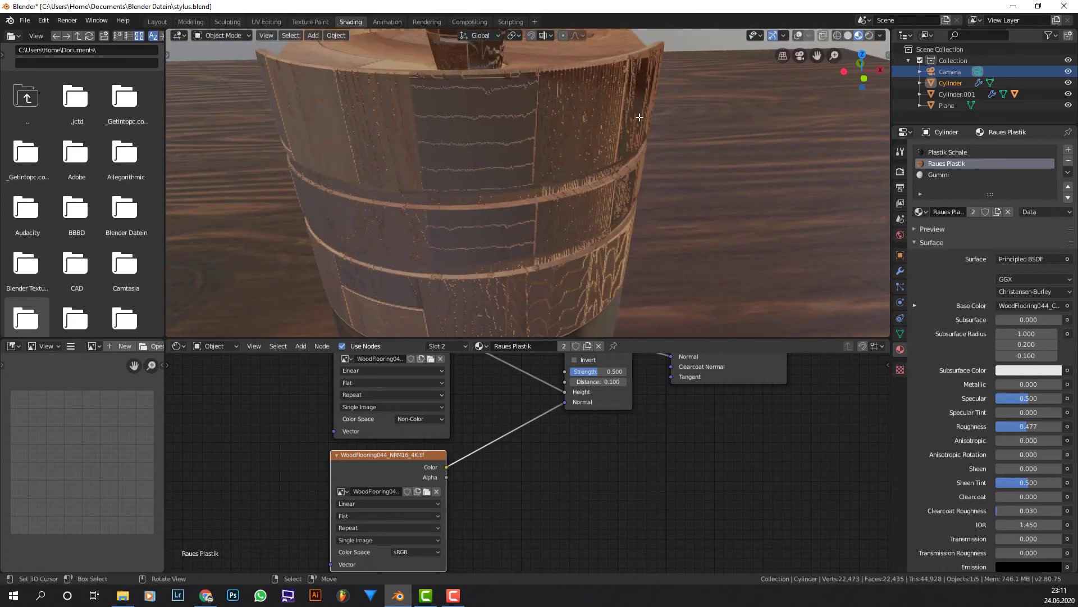
middle_click_drag(657, 118, 623, 92)
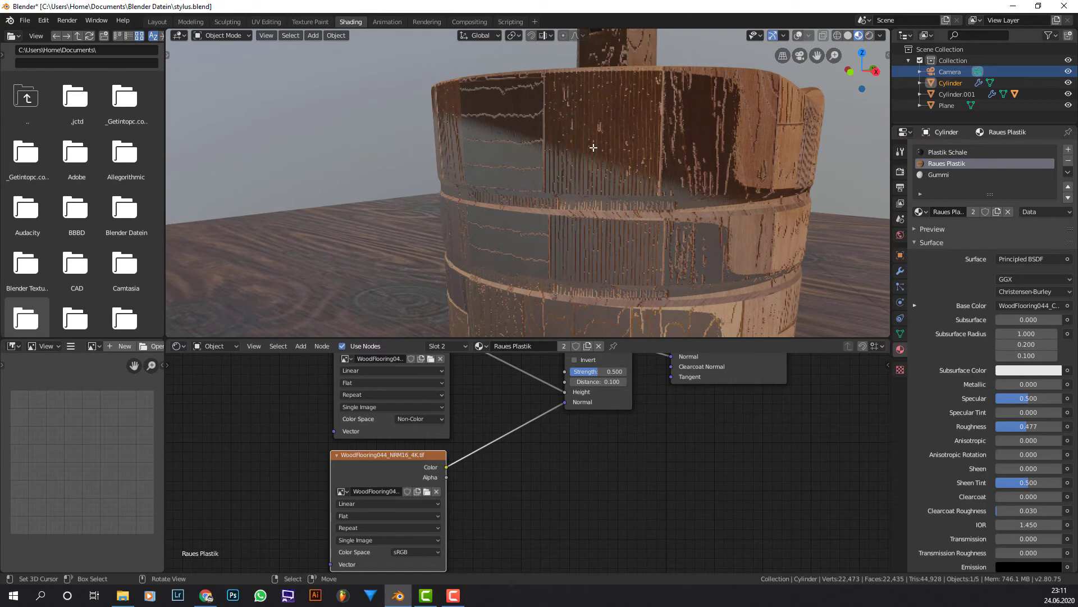
middle_click_drag(582, 130, 618, 146)
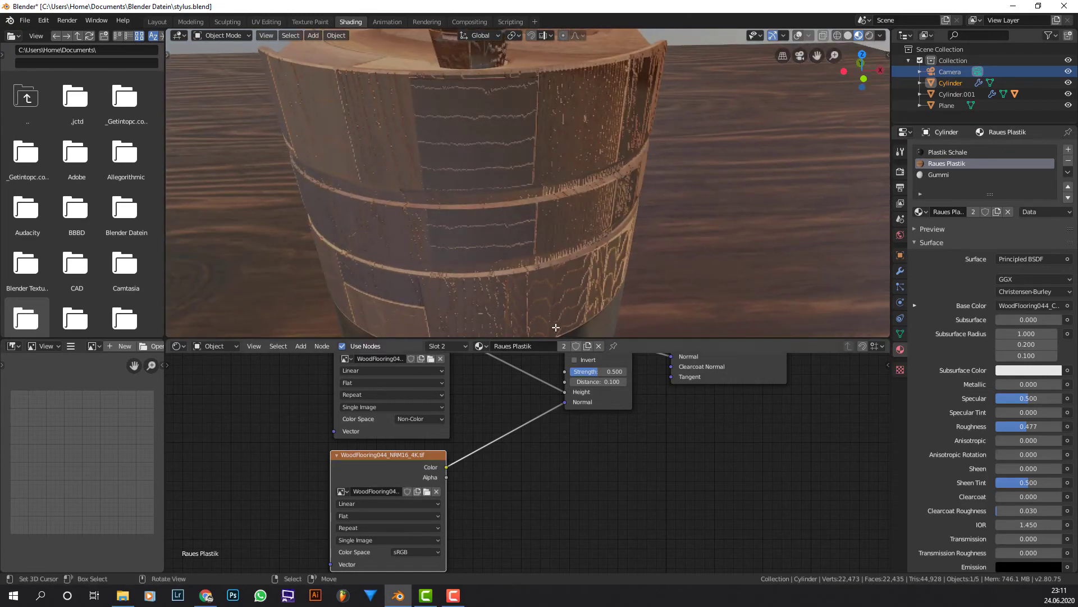
Set the NRM16 image node's color space to Non-Color.
middle_click_drag(542, 419, 522, 501)
scroll(523, 499, "down", 5)
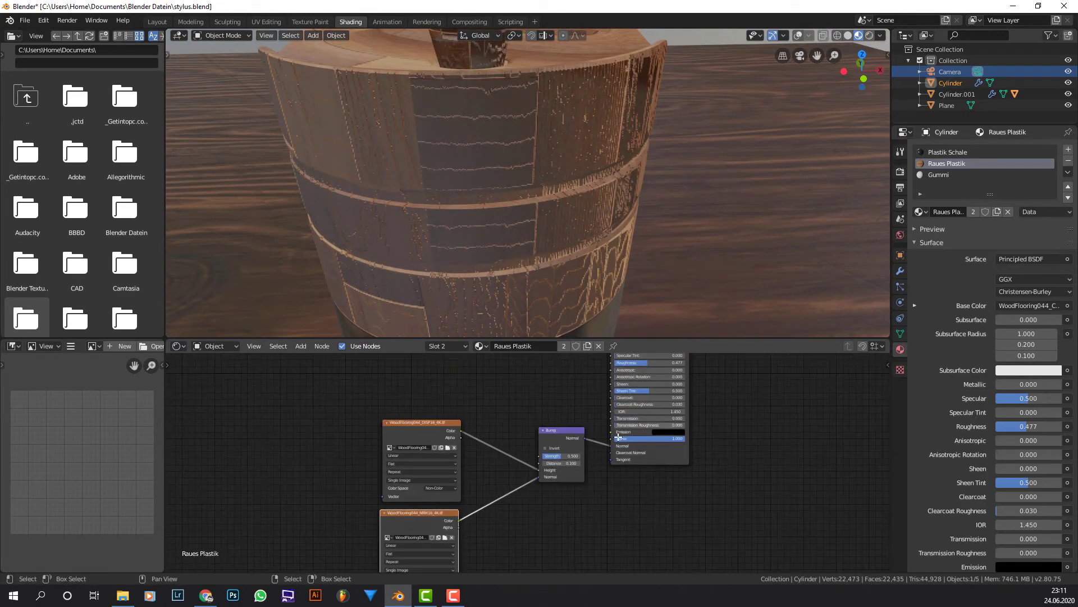
mouse_move(615, 442)
middle_mouse_down()
mouse_move(555, 536)
mouse_move(602, 530)
mouse_move(678, 382)
middle_mouse_up()
scroll(573, 425, "up", 5)
middle_click_drag(413, 504, 445, 373)
scroll(446, 433, "up", 3)
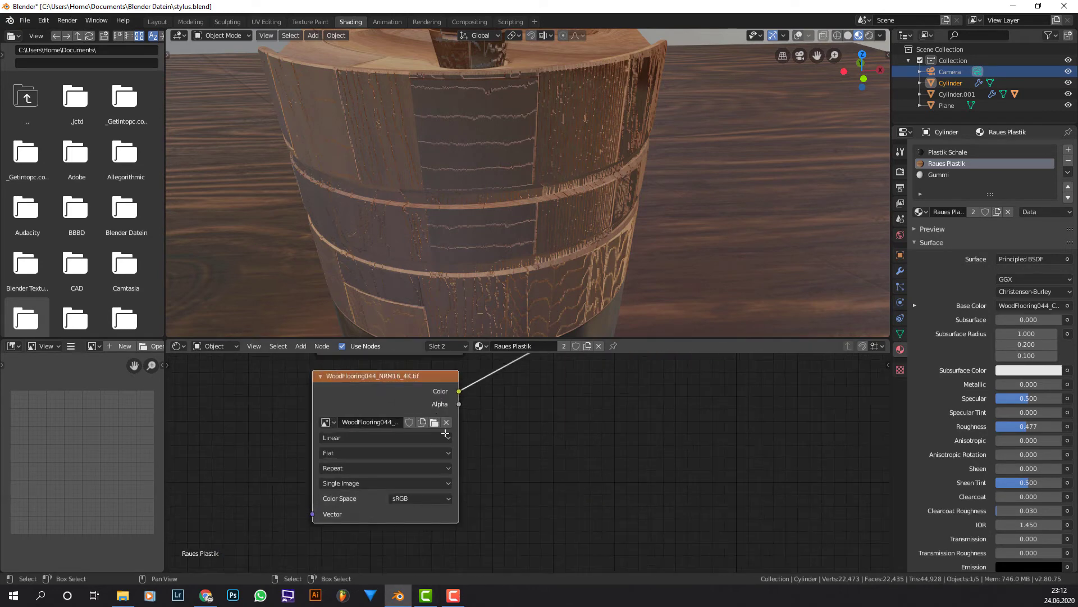
left_click(433, 498)
left_click(405, 499)
left_click(405, 499)
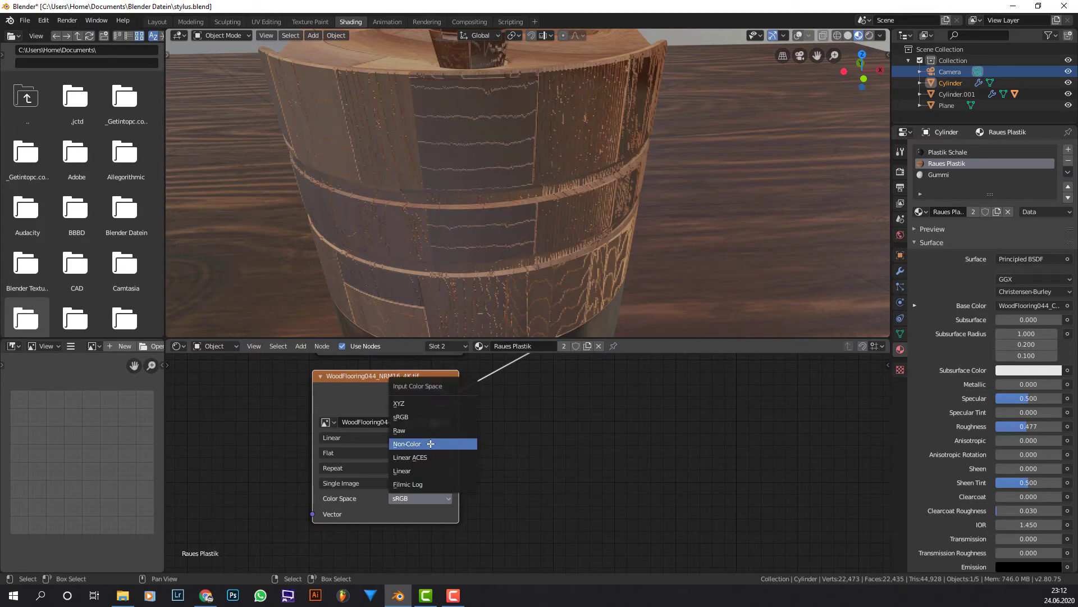
left_click(430, 444)
mouse_move(562, 236)
middle_mouse_down()
mouse_move(610, 224)
mouse_move(506, 212)
mouse_move(556, 248)
middle_mouse_up()
middle_click_drag(549, 402, 458, 519)
middle_click_drag(397, 470, 465, 409)
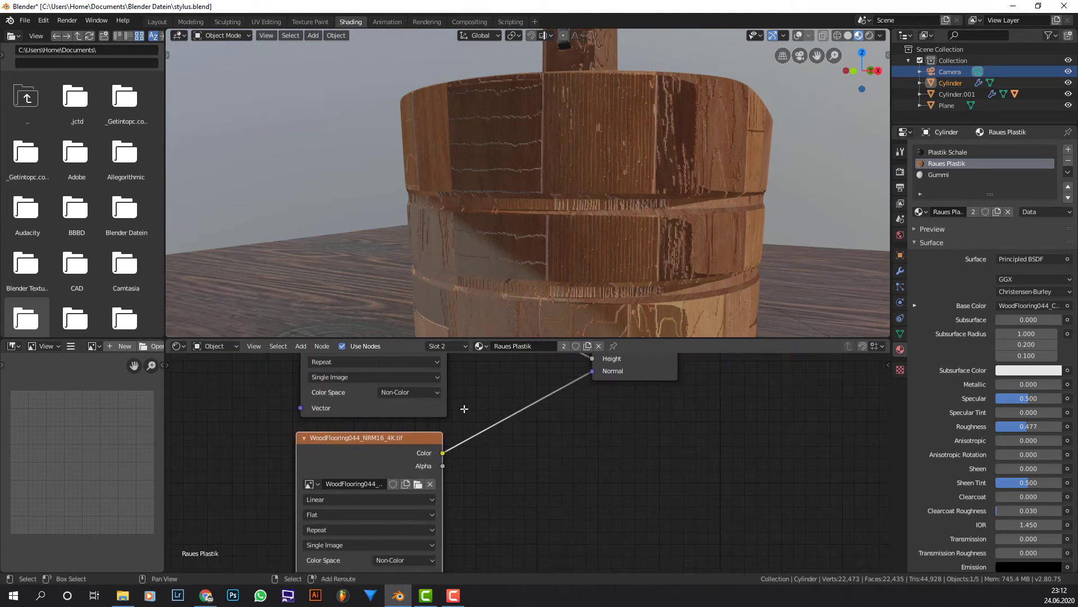
Insert a Normal Map node on the link between the NRM16 texture and Bump.
key("shift+a")
left_click(496, 404)
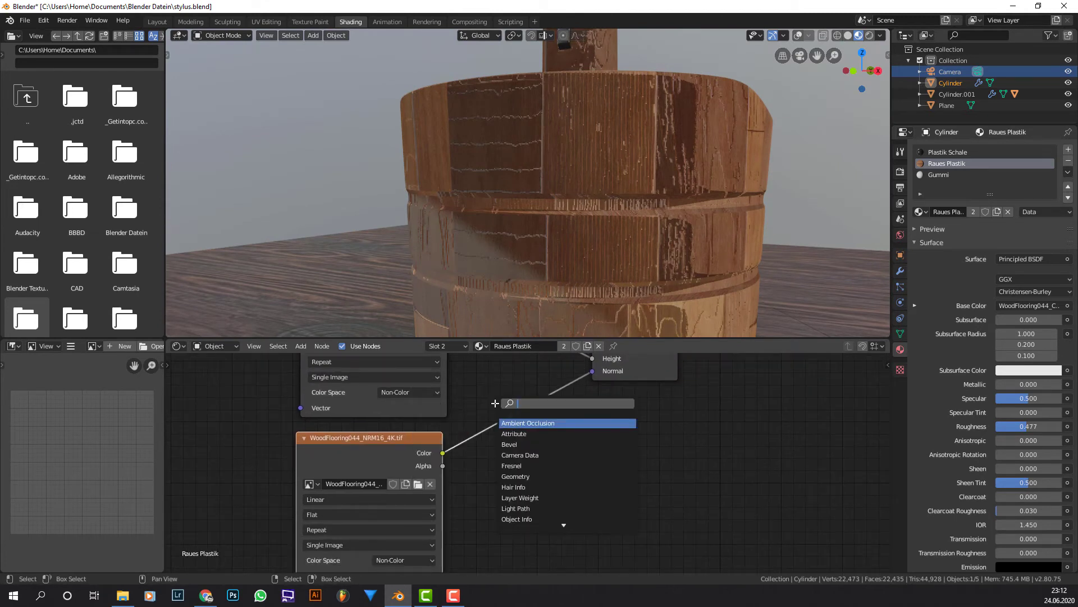
type("nor")
key("Down")
key("Return")
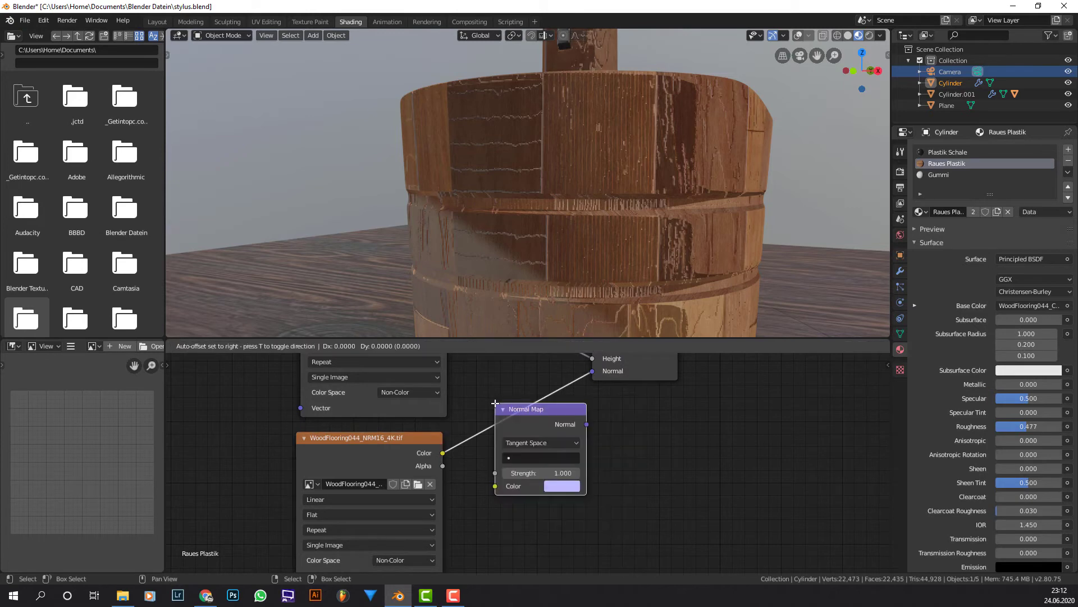
left_click(495, 399)
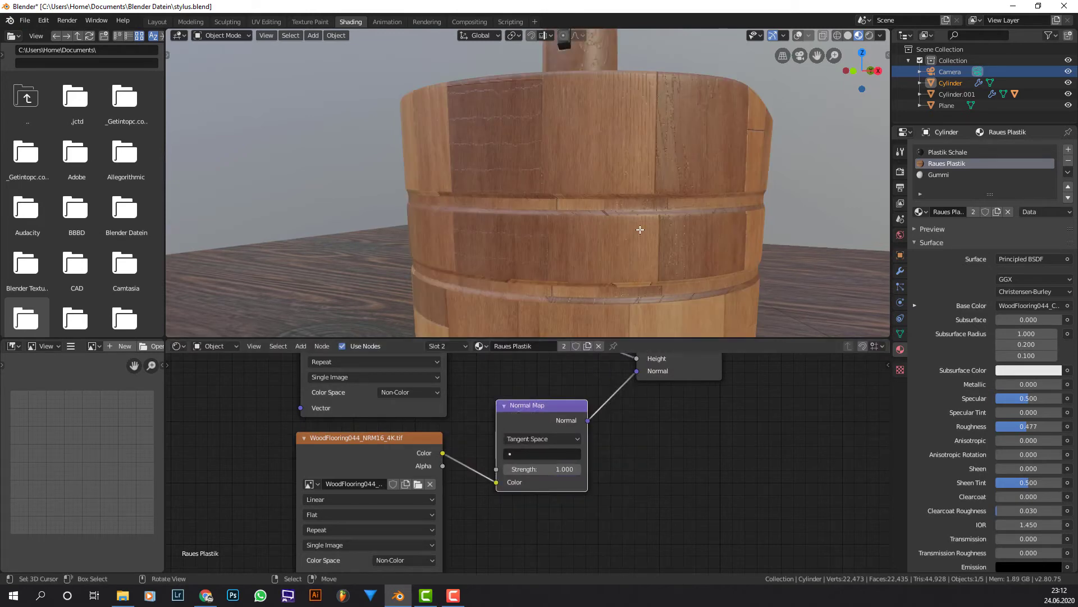
middle_click_drag(522, 262, 685, 211)
Experiment with the Normal Map strength, starting at 10.
left_click(555, 472)
type("10")
key("Return")
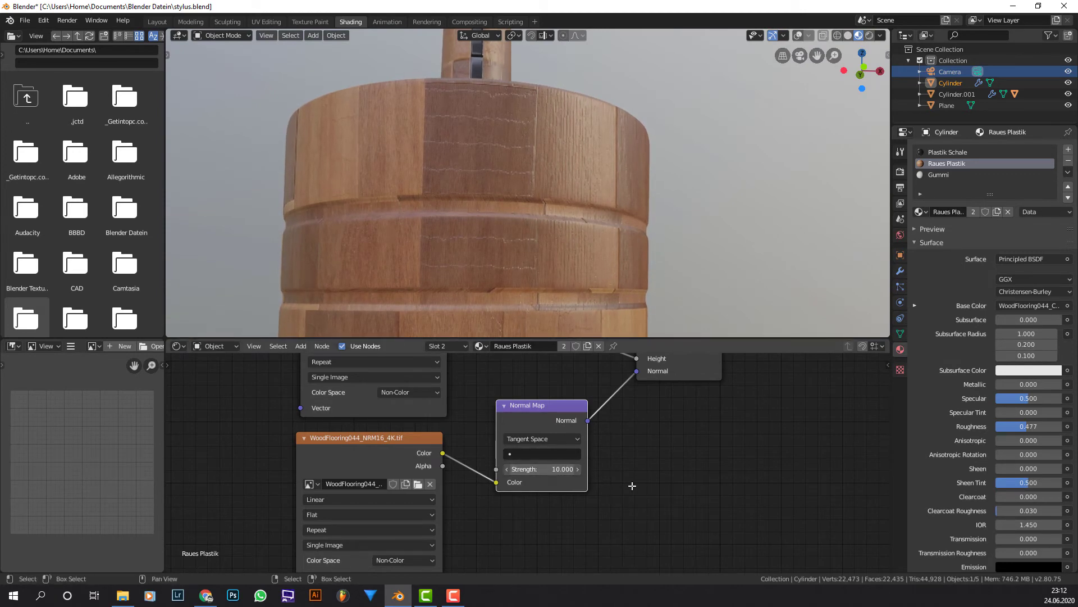
scroll(566, 128, "up", 8)
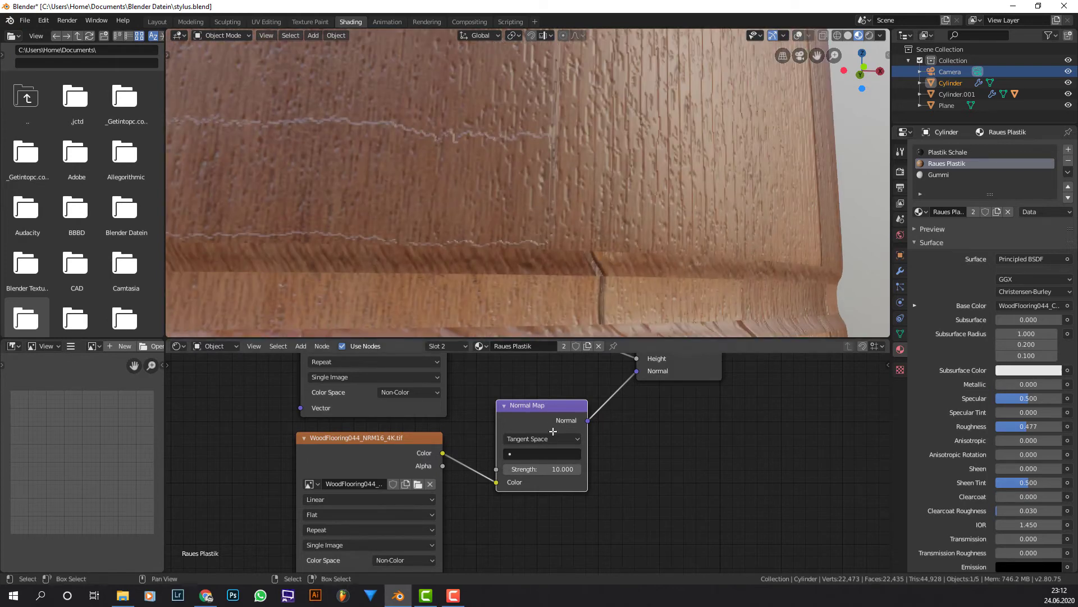
left_click_drag(516, 463, 491, 472)
key("ctrl+z")
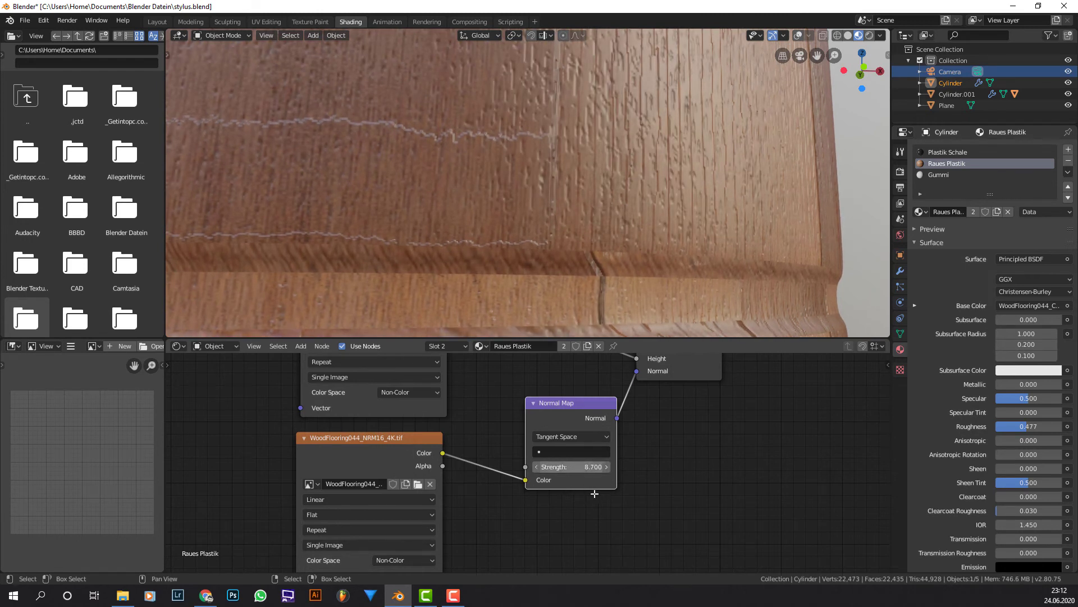
left_click(584, 466)
type("8.7.7")
key("Return")
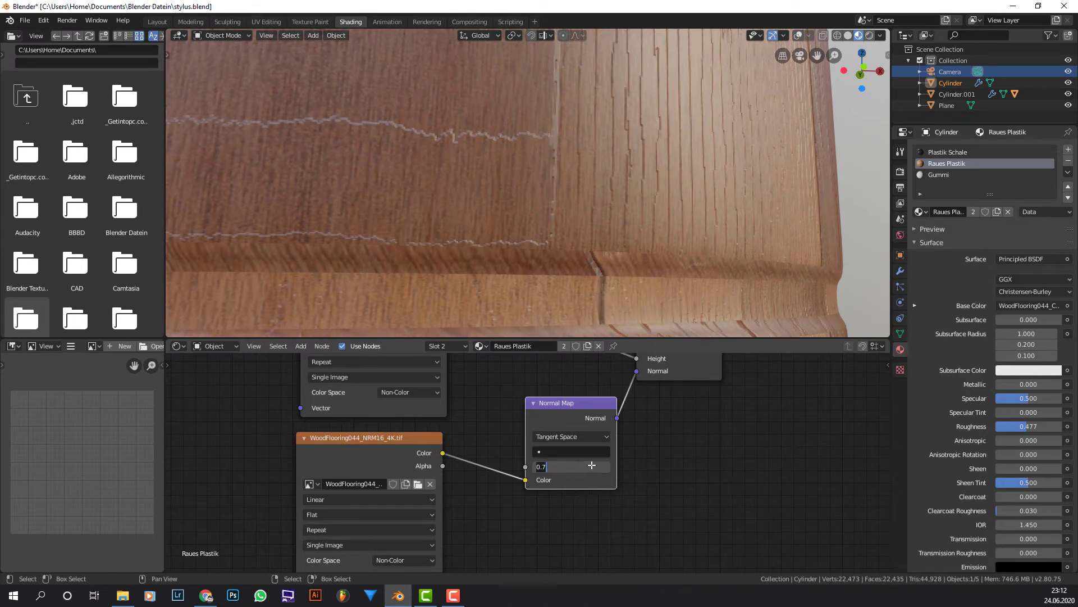
Step the strength up, try 3, then settle the Normal Map Strength at 2.
left_click(605, 465)
left_click(606, 465)
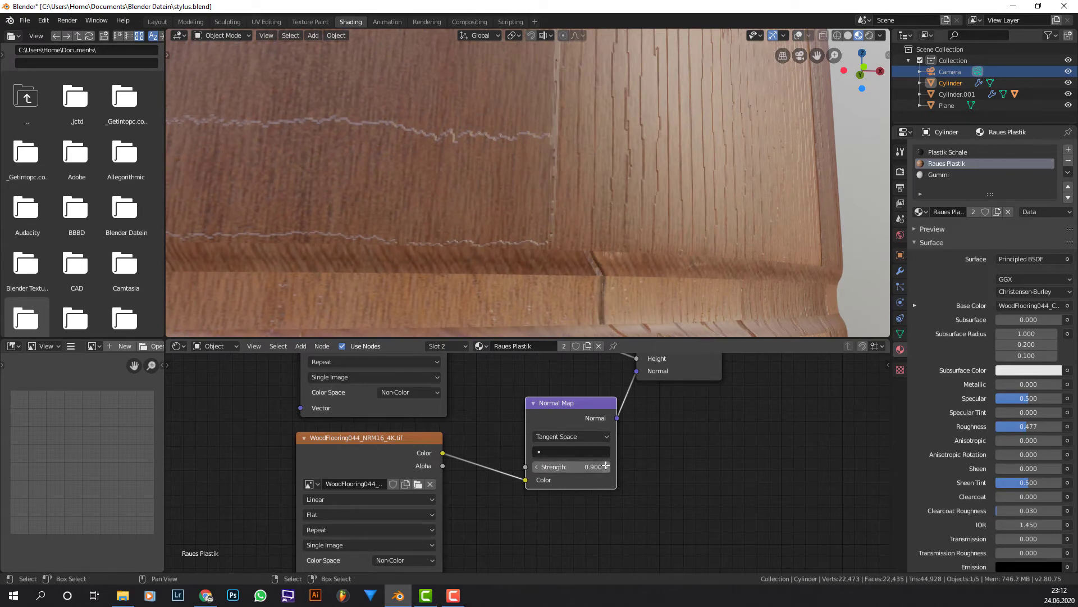
left_click(605, 465)
left_click(605, 466)
left_click(605, 465)
left_click(606, 465)
left_click(575, 471)
type("3")
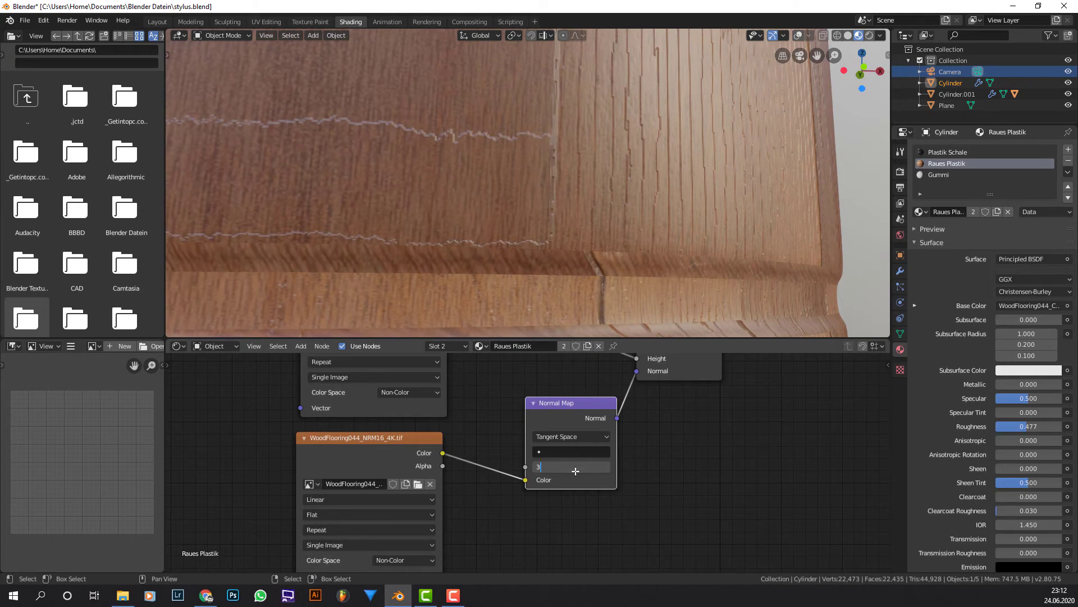
key("Return")
mouse_move(688, 289)
middle_mouse_down()
mouse_move(655, 291)
mouse_move(684, 282)
mouse_move(674, 287)
middle_mouse_up()
left_click(586, 465)
type("2")
key("Return")
mouse_move(681, 225)
middle_mouse_down()
mouse_move(622, 243)
mouse_move(682, 236)
middle_mouse_up()
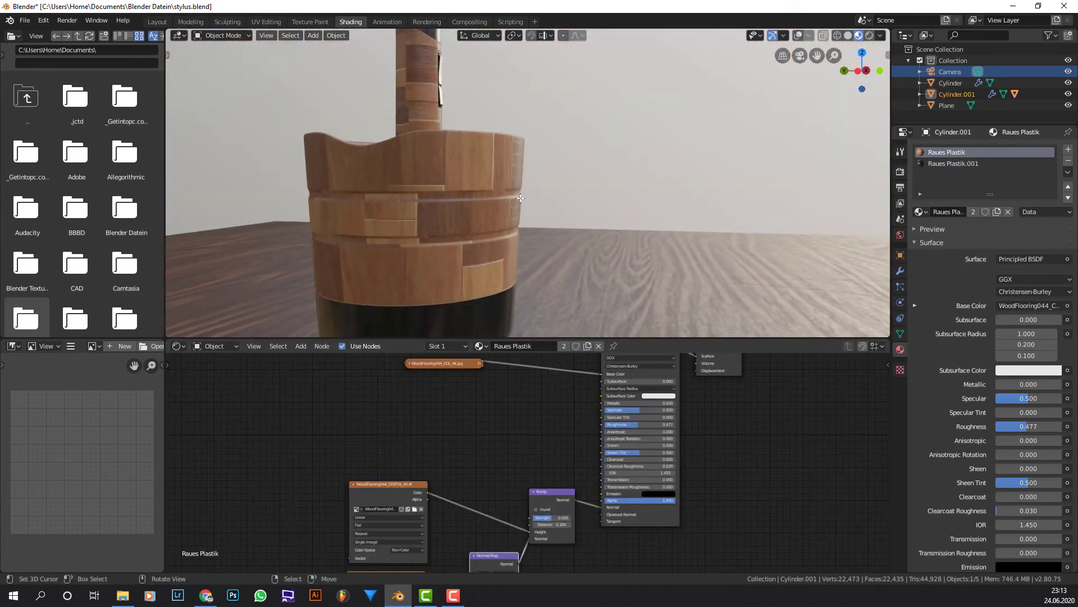
Frame the Principled BSDF, Bump and Normal Map nodes, briefly maximising the texture folder window.
middle_click_drag(645, 431, 545, 351)
scroll(597, 485, "up", 7)
scroll(501, 487, "down", 3)
middle_click_drag(500, 489, 571, 399)
middle_click_drag(414, 483, 421, 471)
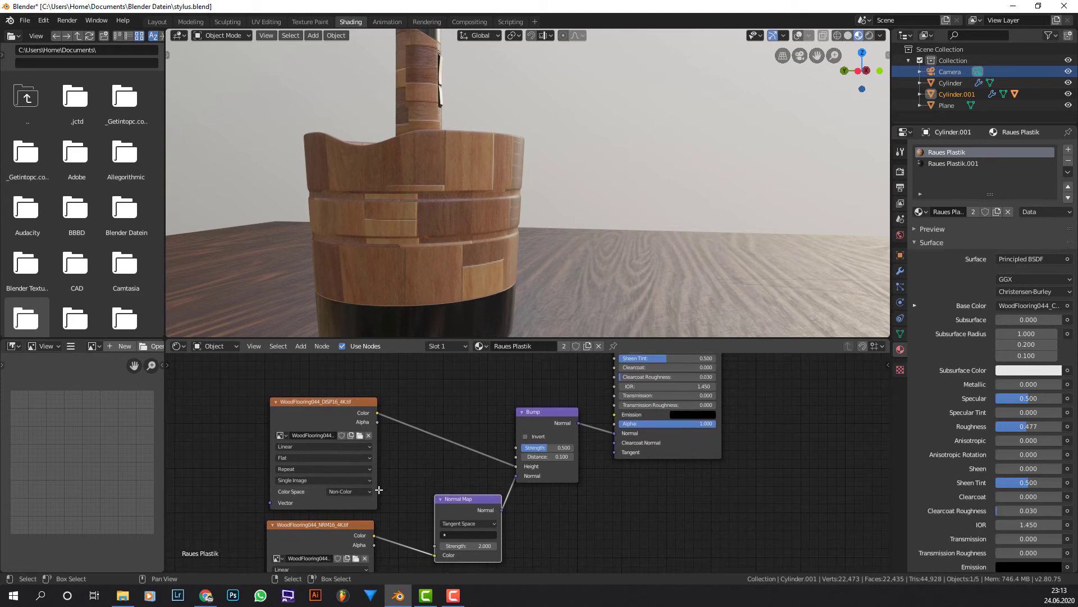
left_click(122, 596)
left_click_drag(495, 101, 525, 1)
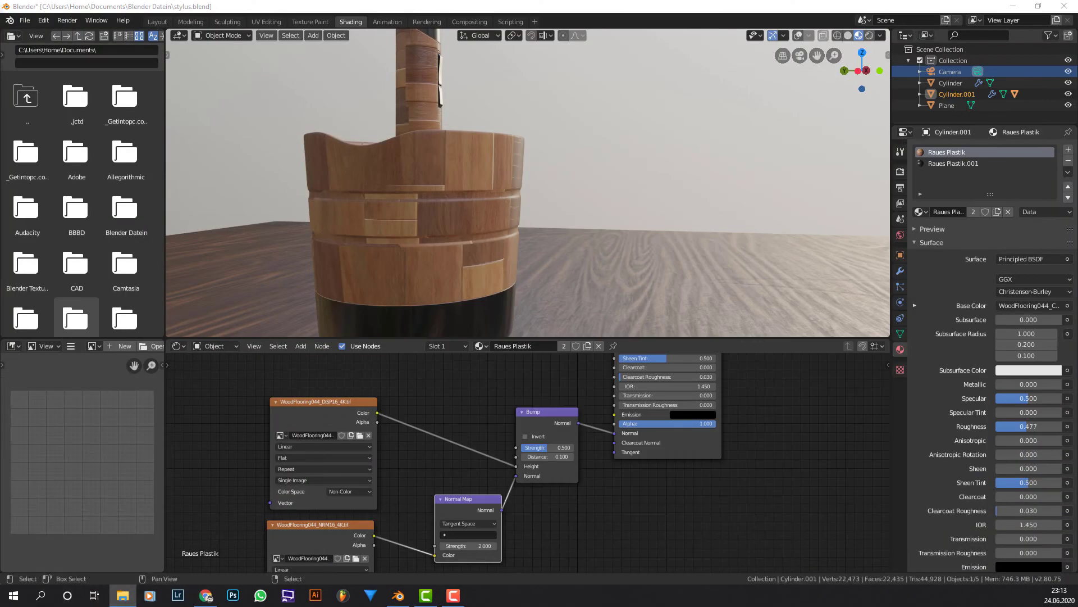
middle_click_drag(651, 406, 581, 560)
Add WoodFlooring044_GLOSS_4K.jpg as an image node and link its Color to Roughness.
scroll(580, 560, "up", 4)
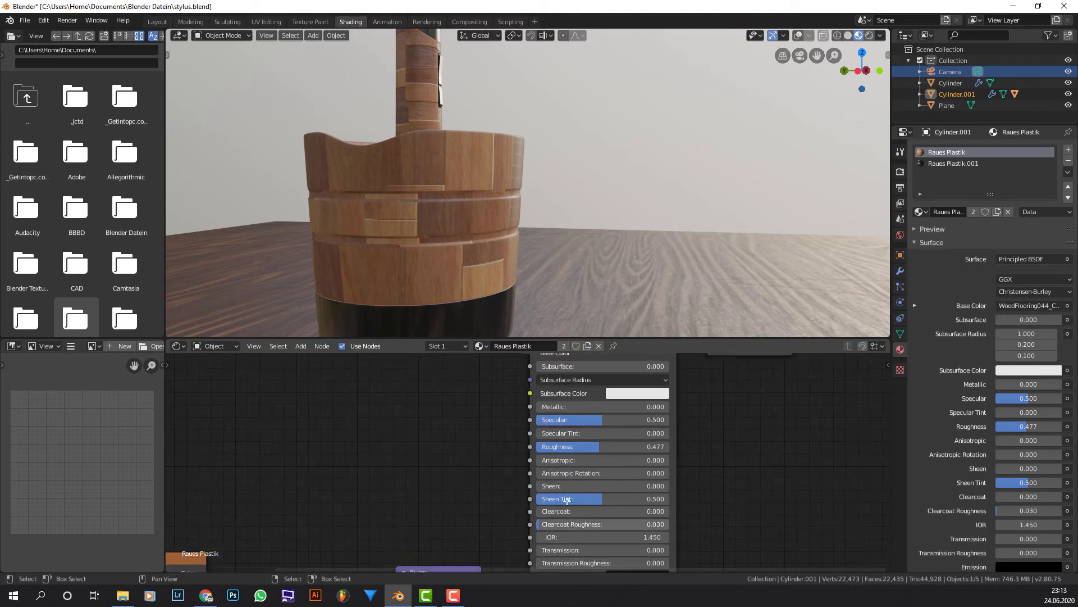
scroll(553, 486, "down", 2)
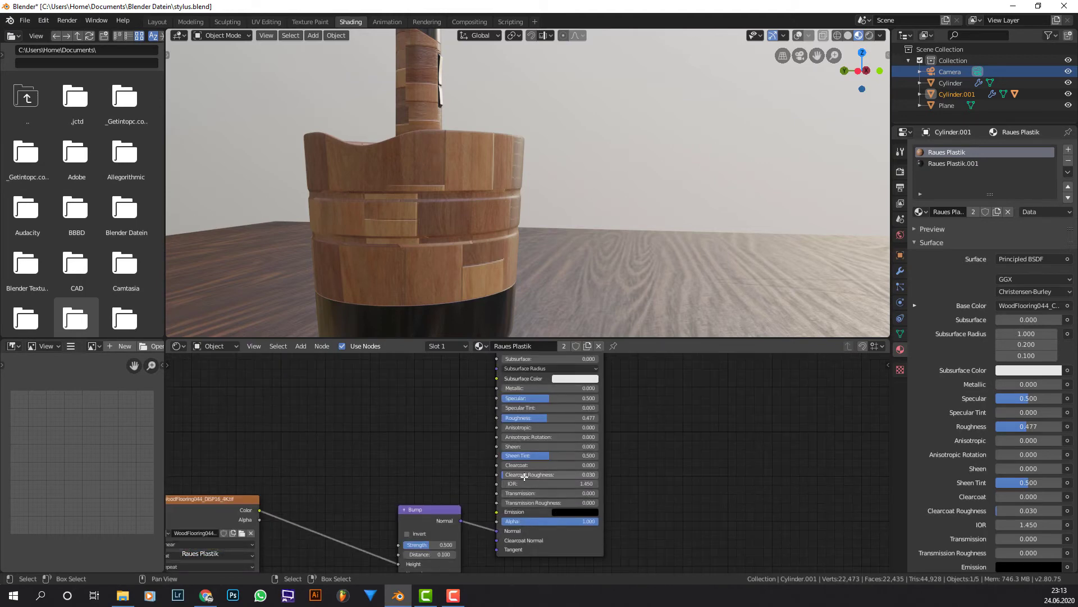
middle_click_drag(519, 426, 519, 463)
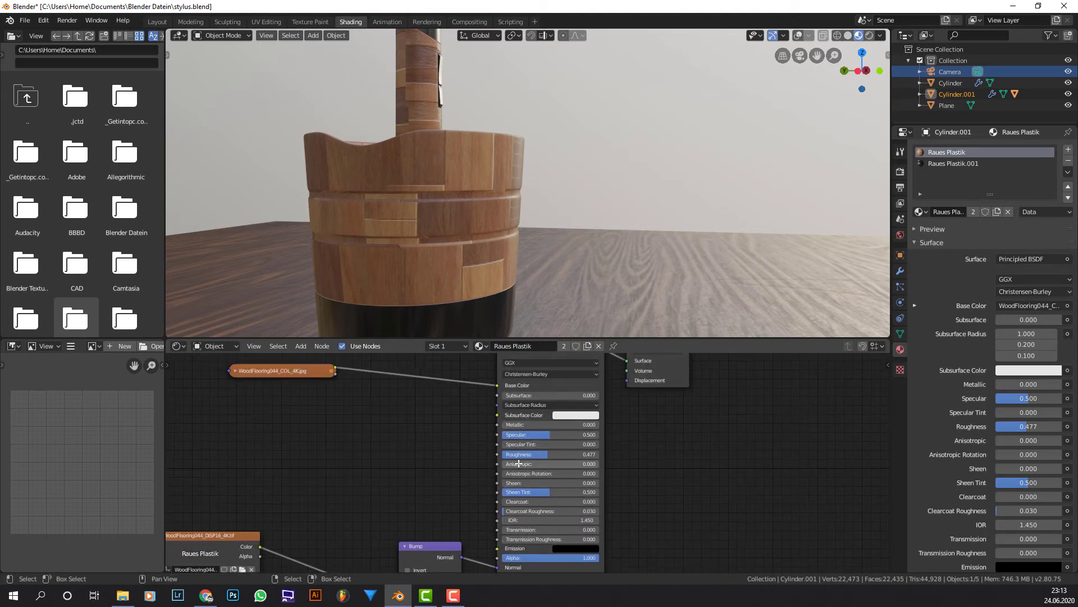
scroll(519, 463, "up", 4)
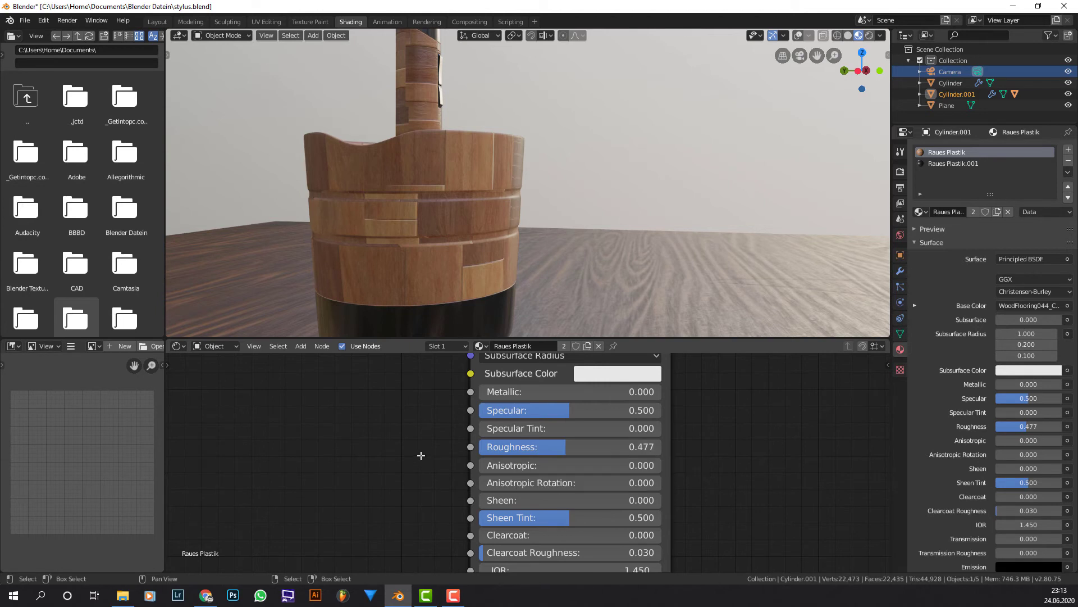
left_click_drag(0, 541, 250, 542)
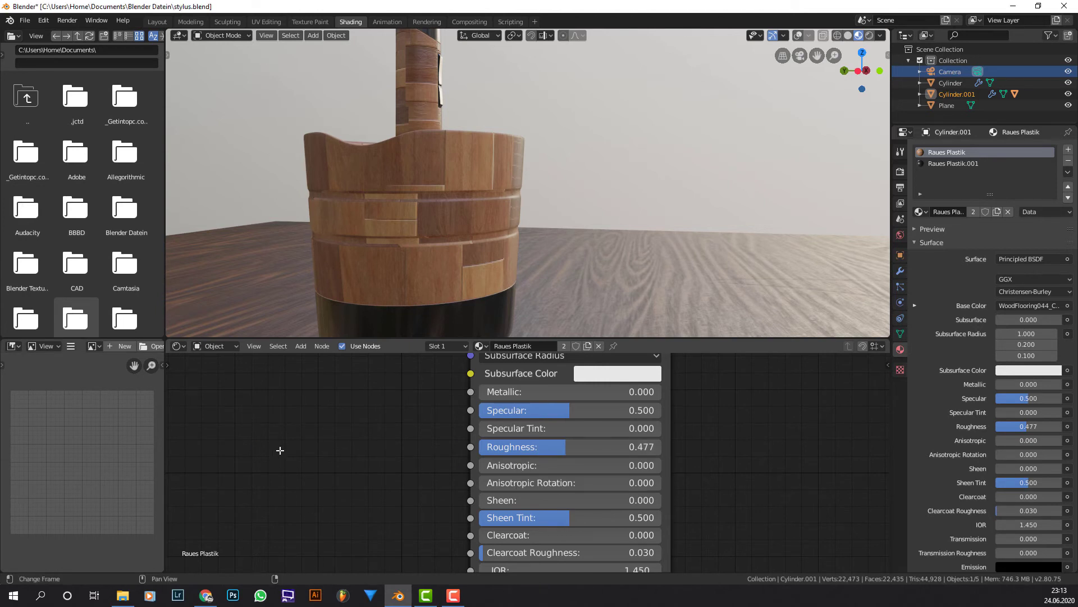
left_click_drag(393, 451, 253, 371)
left_click_drag(321, 391, 471, 447)
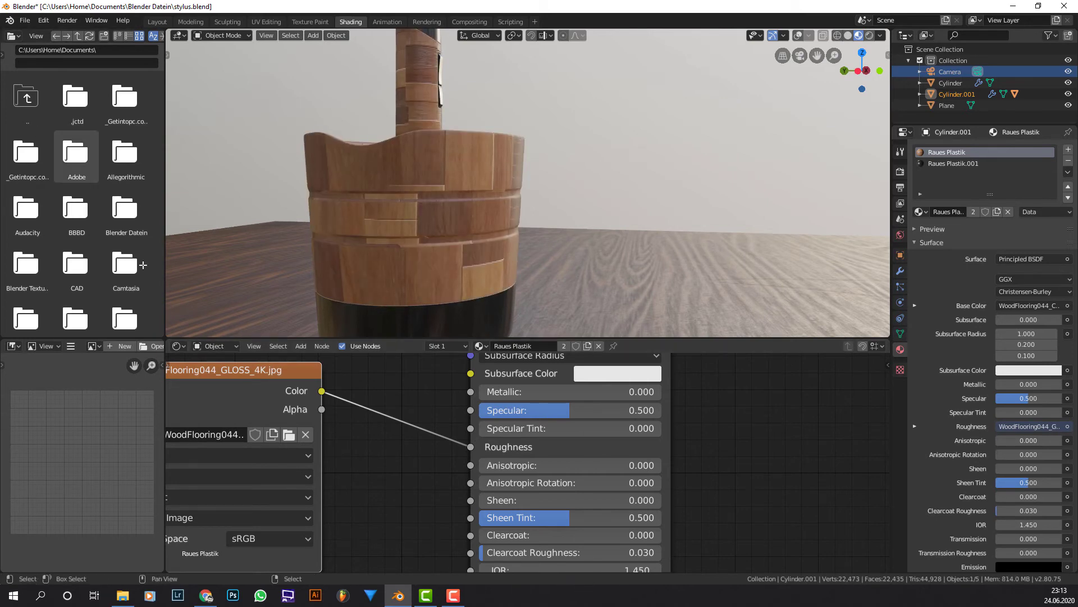
Place the GLOSS node left of the shader beside the colour texture node.
scroll(344, 389, "down", 5)
middle_click_drag(377, 417, 602, 456)
left_click_drag(549, 454, 455, 451)
middle_click_drag(556, 433, 633, 415)
left_click_drag(518, 421, 435, 417)
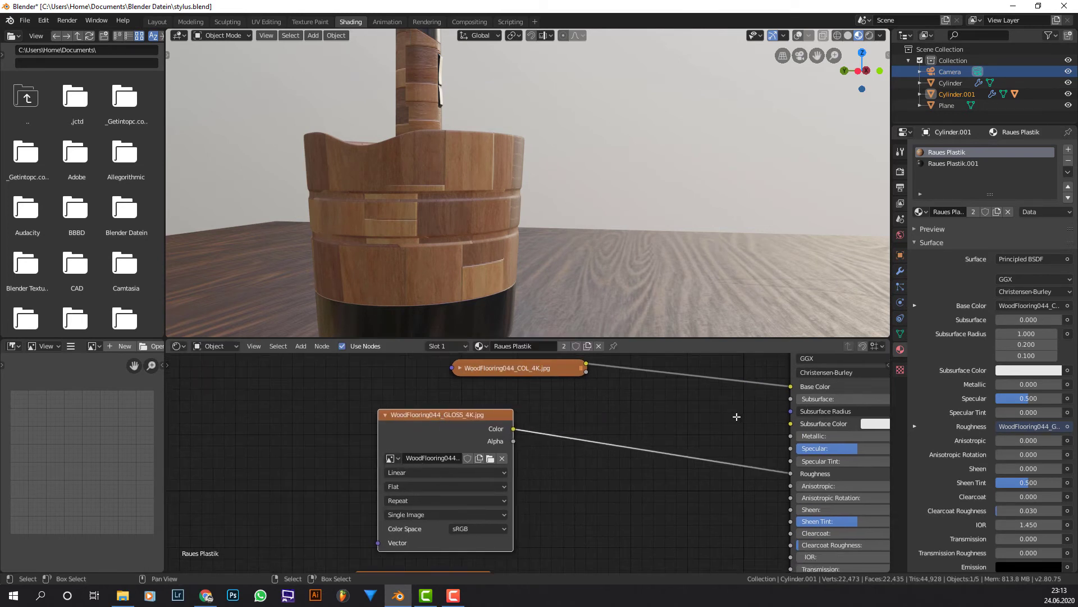
middle_click_drag(733, 414, 584, 416)
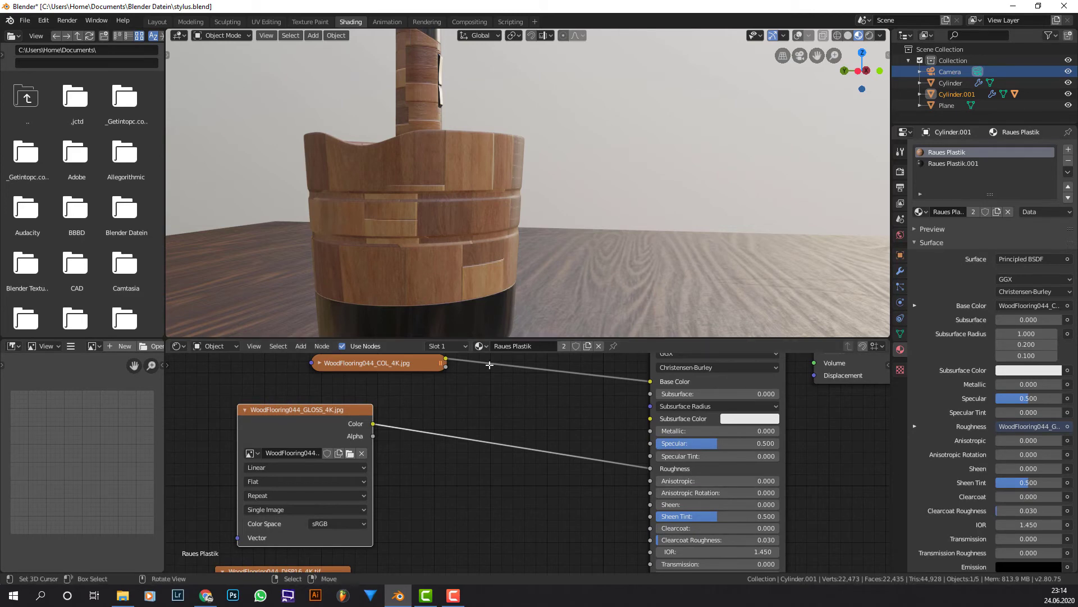
left_click_drag(0, 414, 579, 2)
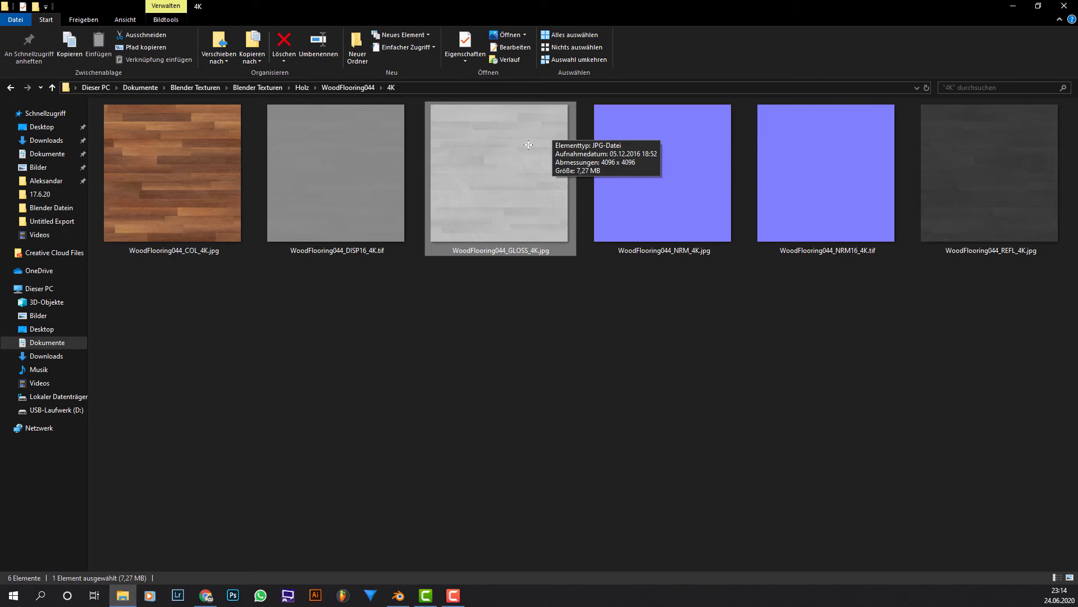
left_click_drag(670, 9, 0, 359)
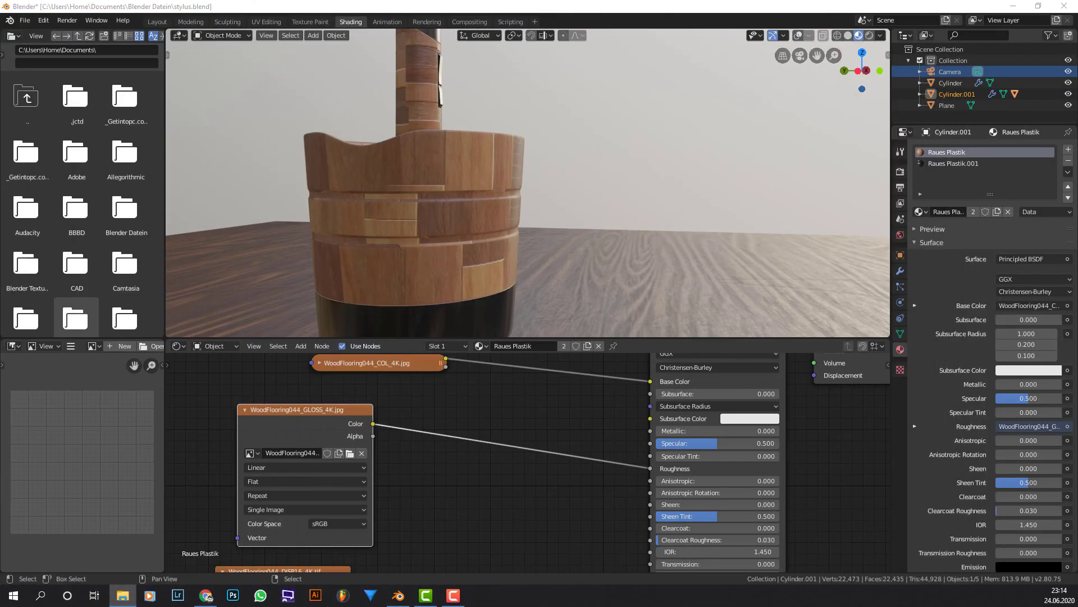
Drop an Invert node (Fac 1.000) onto the GLOSS-to-Roughness link.
scroll(416, 491, "down", 1)
middle_click_drag(416, 491, 539, 437)
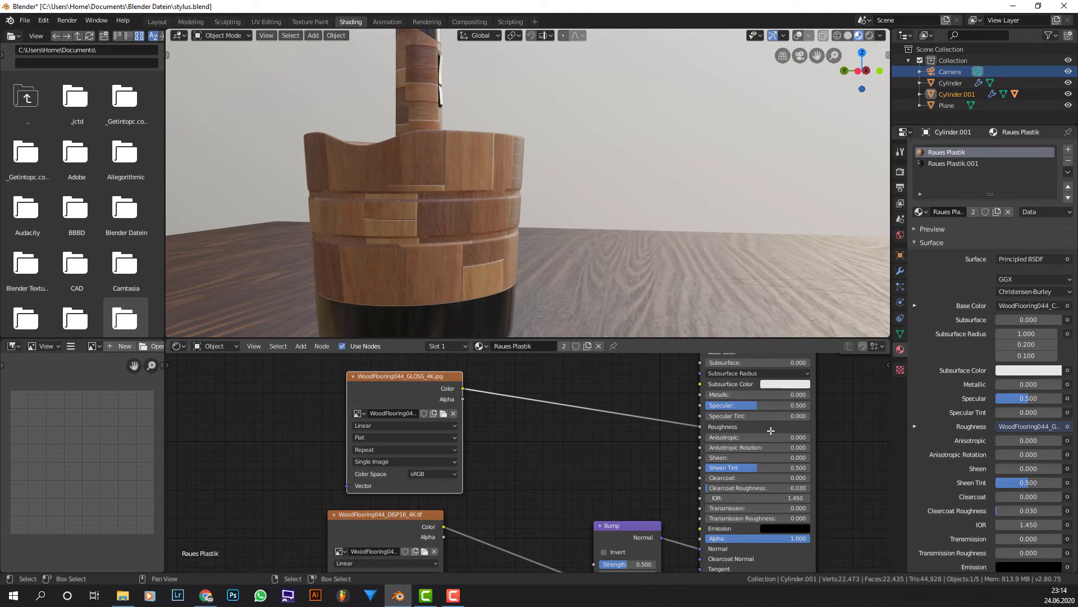
middle_click_drag(641, 418, 600, 450)
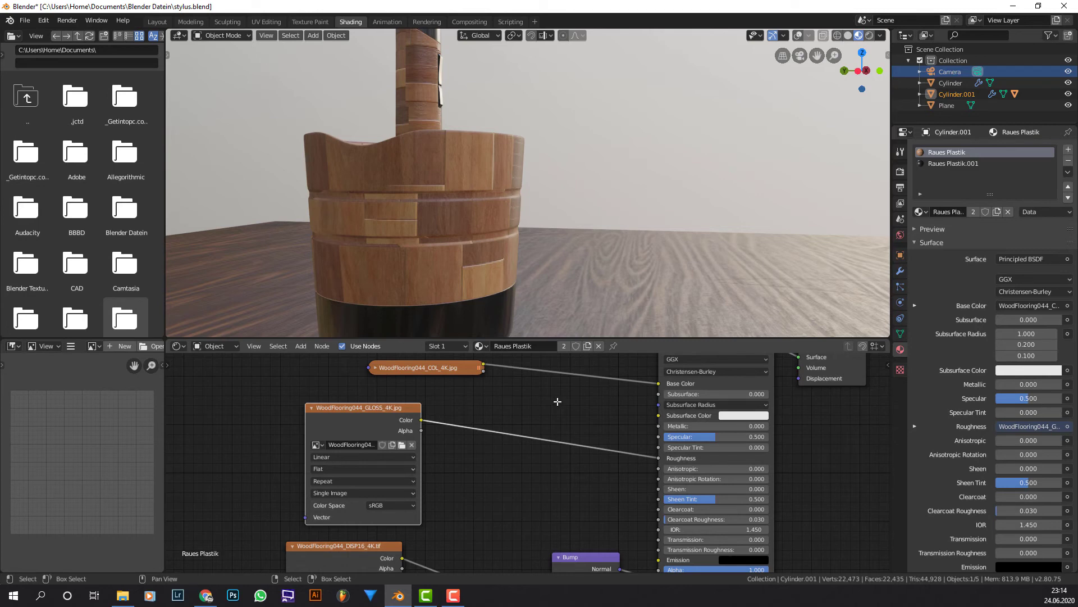
mouse_move(558, 405)
middle_mouse_down()
mouse_move(565, 438)
mouse_move(556, 416)
middle_mouse_up()
scroll(566, 439, "up", 2)
scroll(557, 416, "down", 1)
scroll(556, 416, "down", 1)
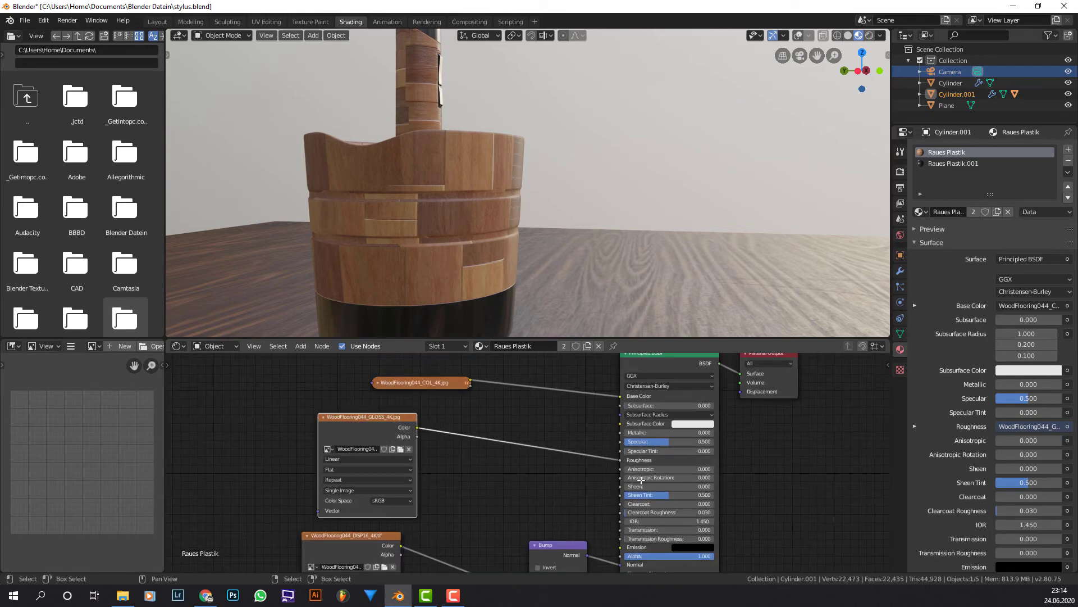
key("shift+a")
left_click(515, 415)
type("invert")
key("Return")
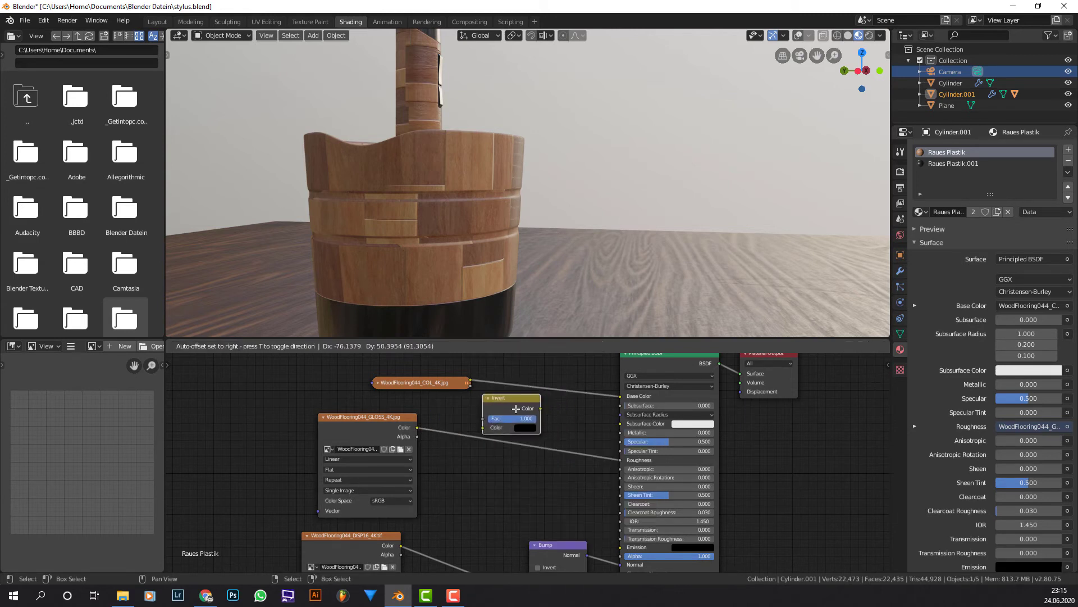
left_click(512, 434)
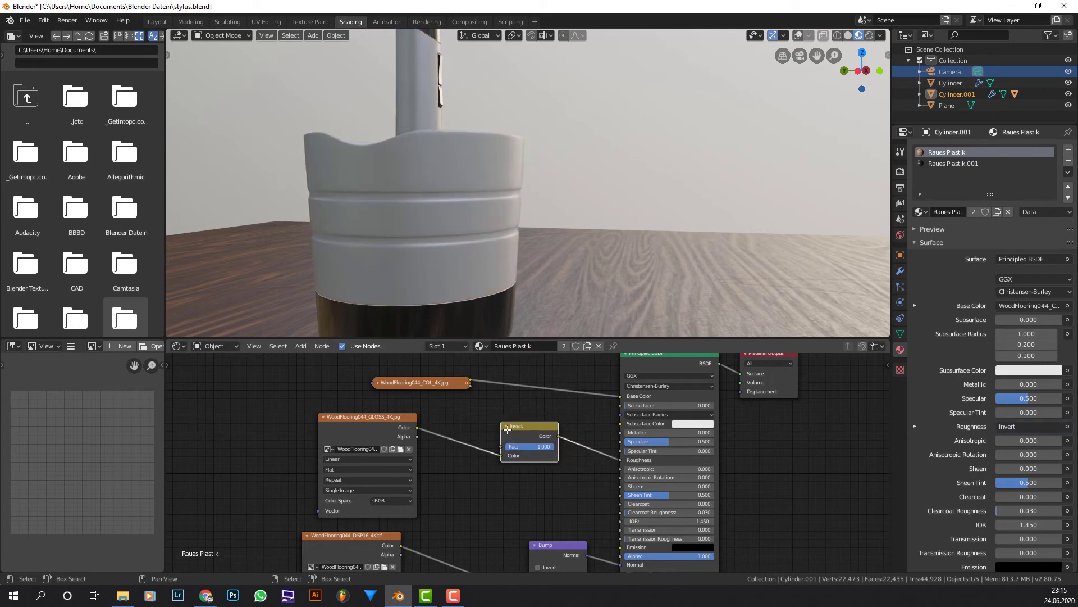
middle_click_drag(534, 238, 494, 290)
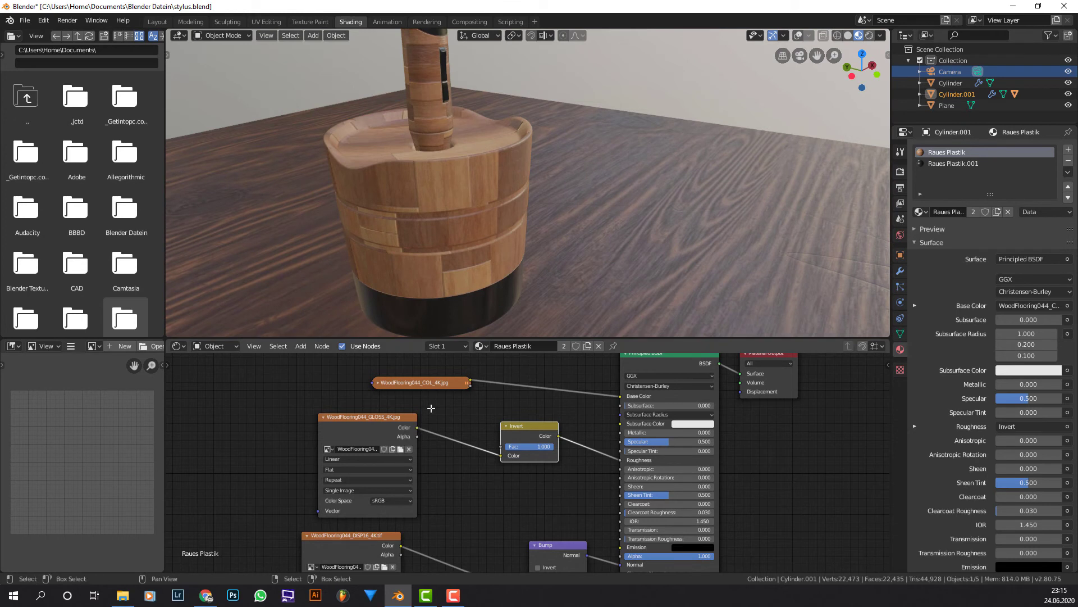
left_click(44, 20)
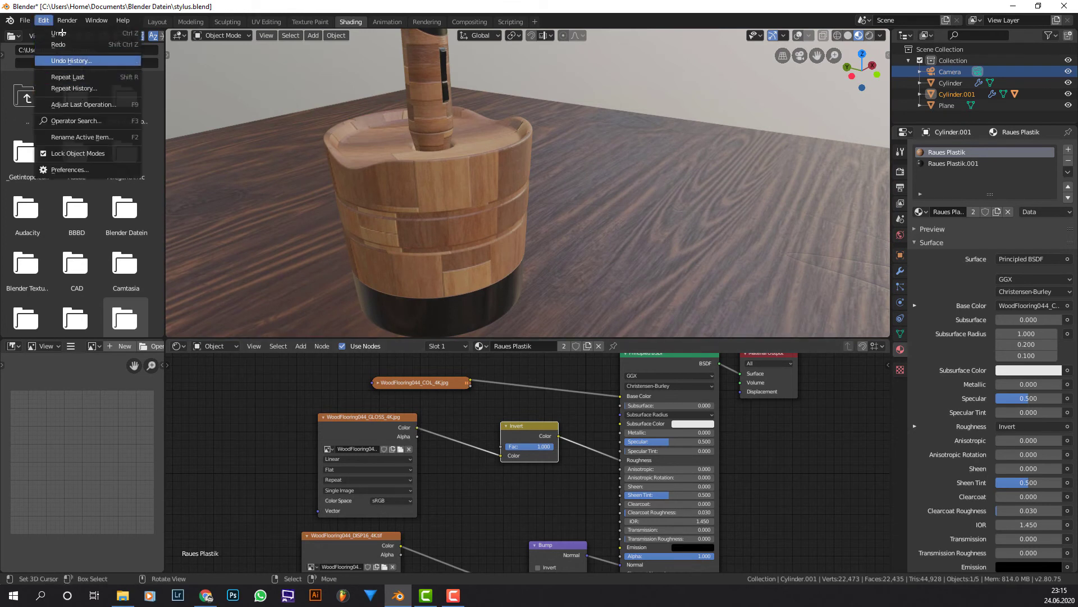
left_click(69, 169)
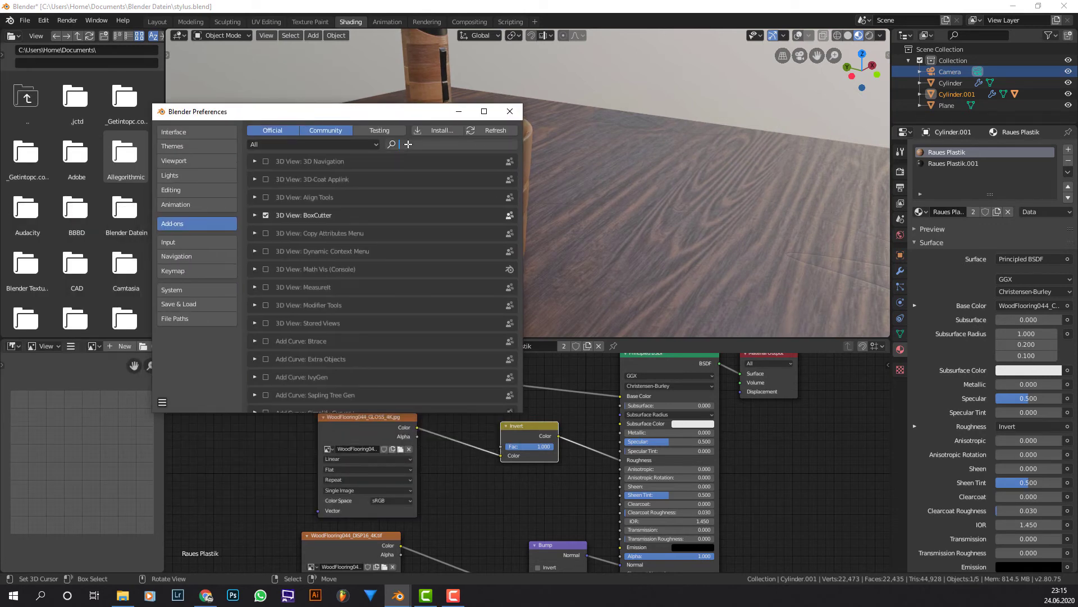
type("node")
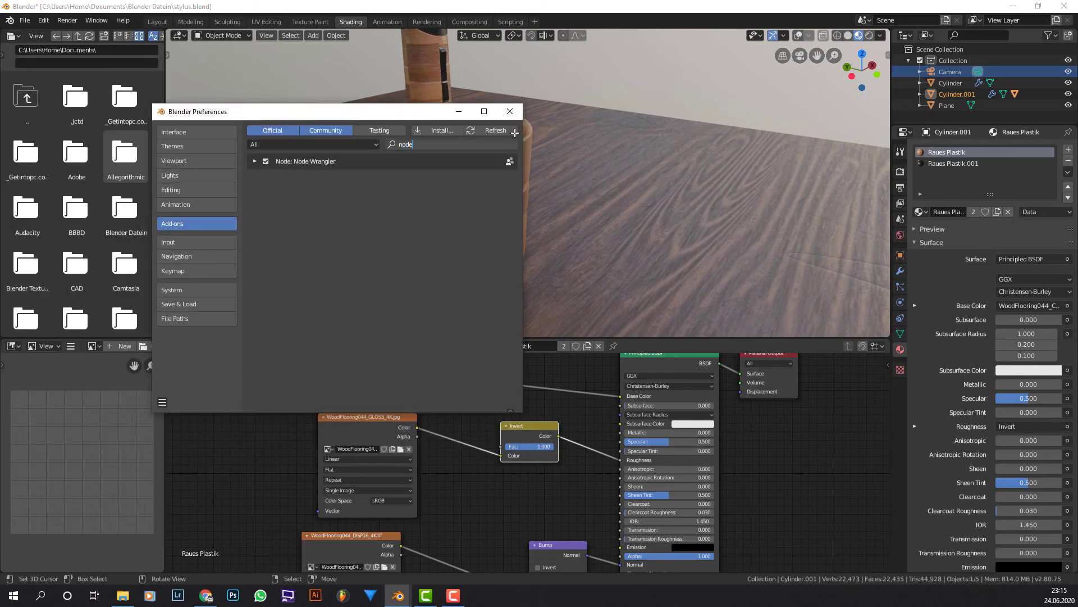
left_click(510, 112)
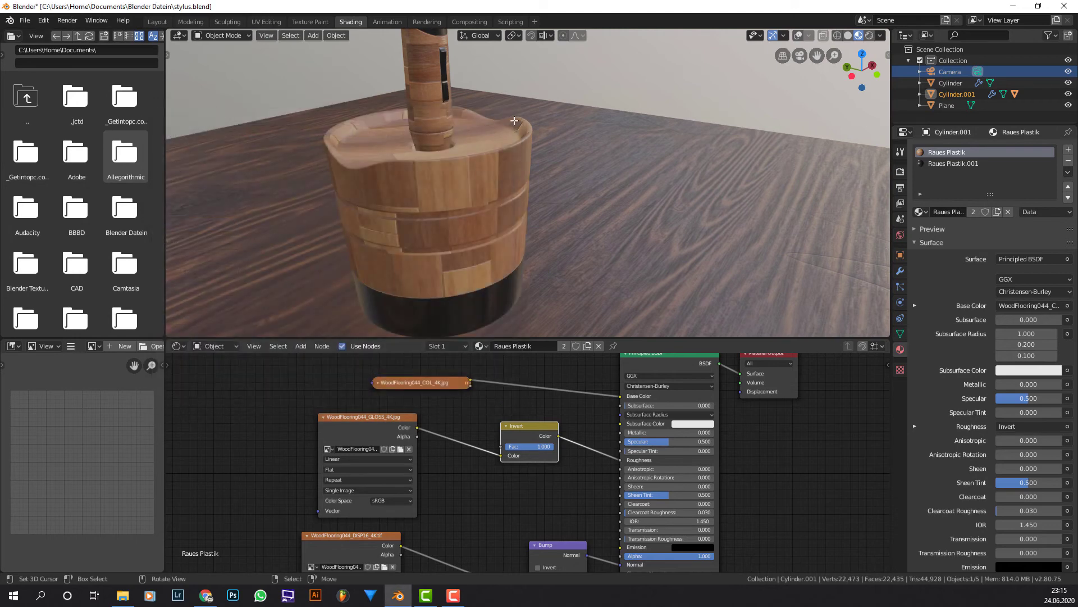
Preview the raw GLOSS map and the Invert output alternately on the cylinder.
left_click(396, 421, "ctrl+shift")
middle_click_drag(497, 236, 488, 171)
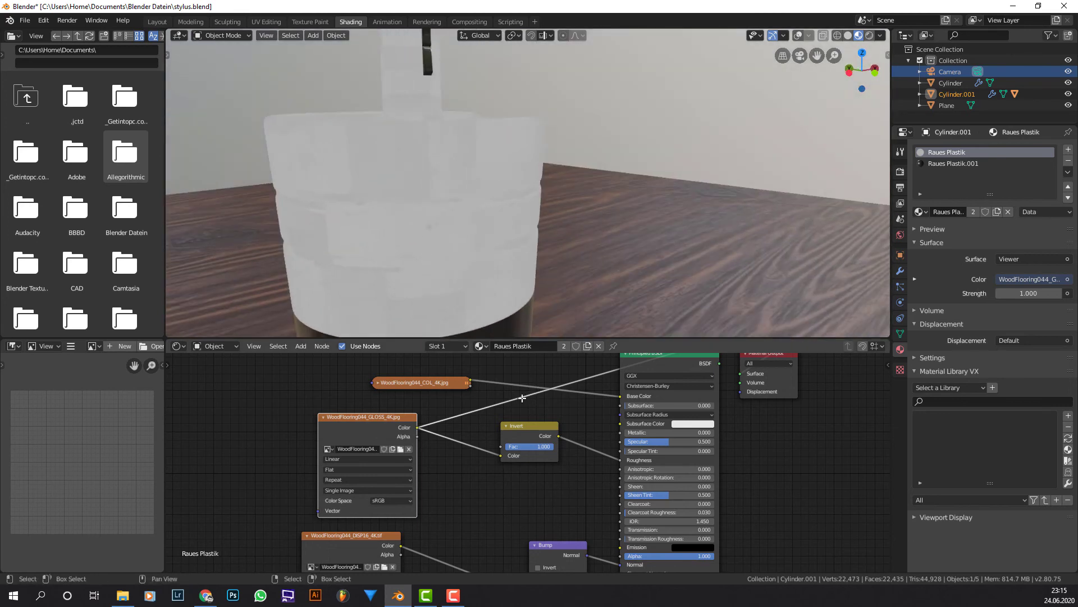
scroll(522, 398, "up", 2)
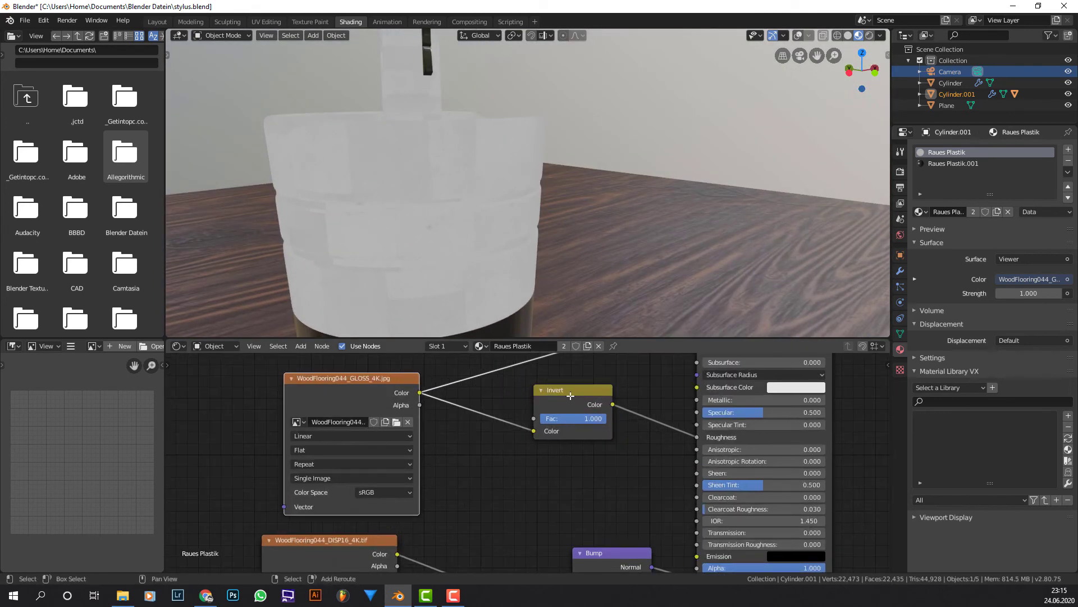
left_click(570, 395, "ctrl+shift")
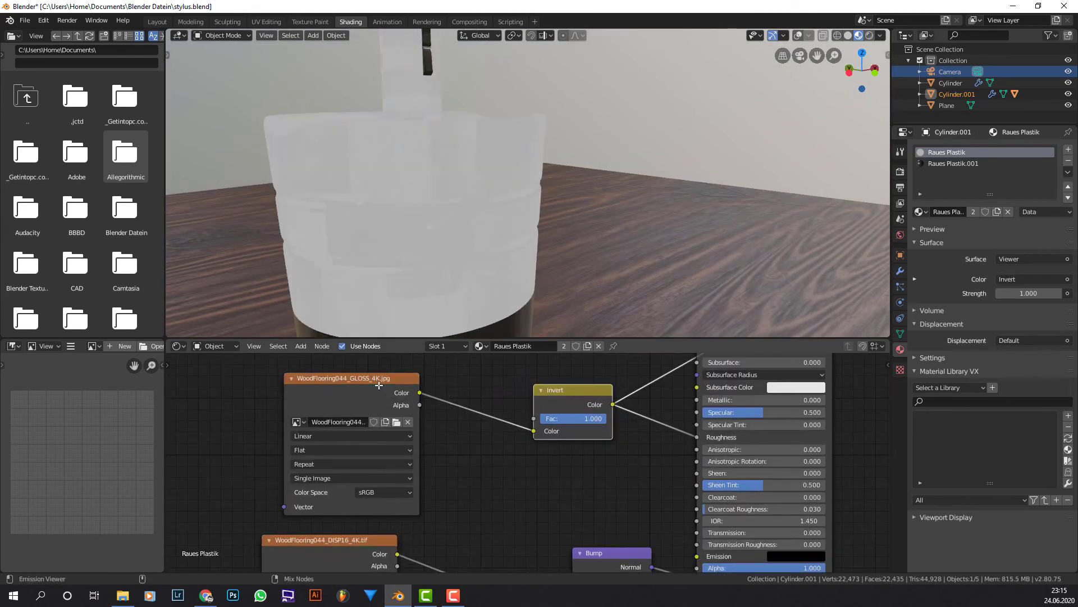
left_click(378, 383, "ctrl+shift")
left_click(578, 399, "ctrl+shift")
left_click(379, 393, "ctrl+shift")
left_click(572, 396, "ctrl+shift")
left_click(374, 397, "ctrl+shift")
Compare raw and inverted gloss up close, collapsing and re-expanding the Invert node.
middle_click_drag(414, 230, 487, 123)
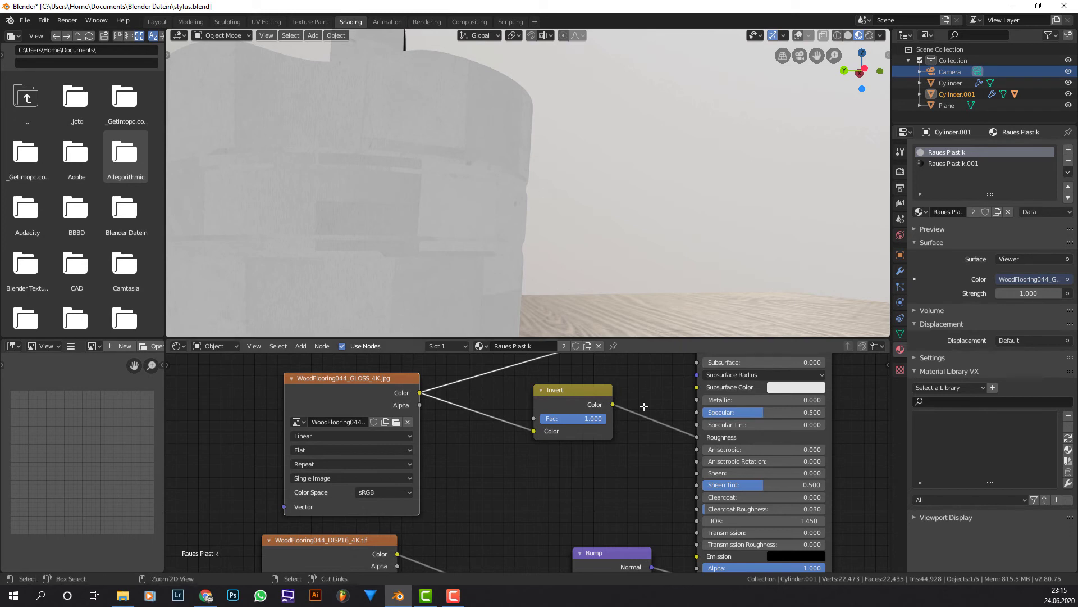
left_click(584, 394, "ctrl+shift")
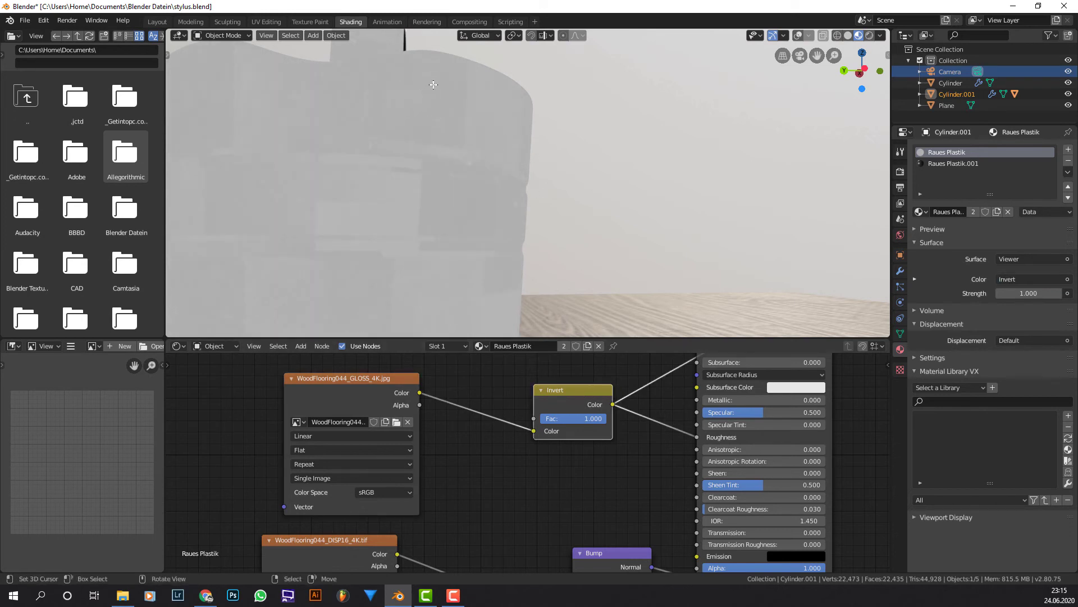
left_click(401, 387, "ctrl+shift")
left_click(571, 391, "ctrl+shift")
left_click(343, 393, "ctrl+shift")
left_click(540, 390)
left_click(537, 390, "ctrl+shift")
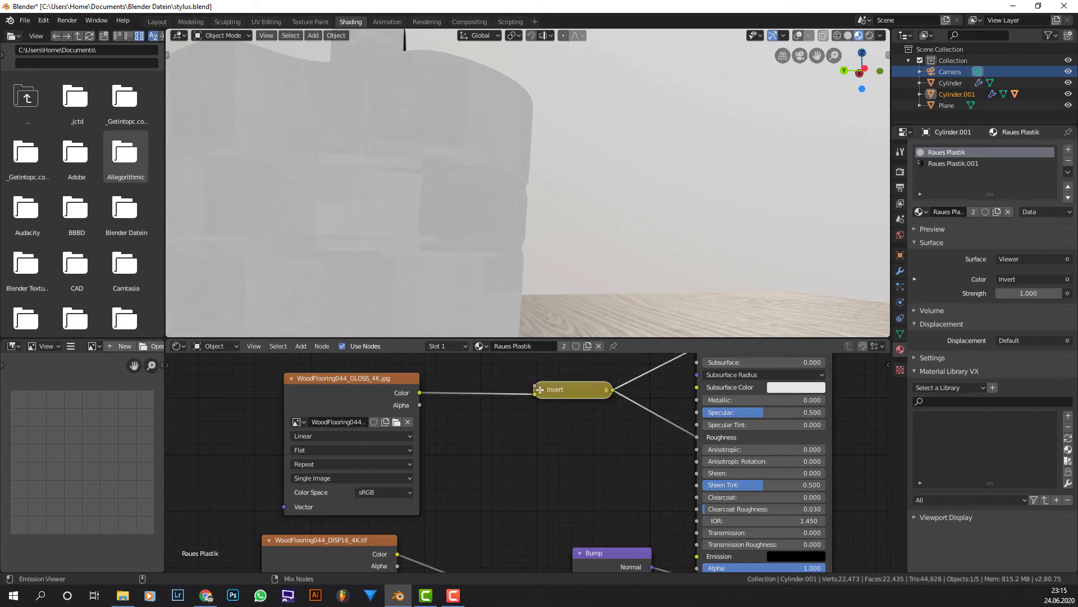
left_click(364, 409, "ctrl+shift")
left_click(553, 390)
left_click(542, 389)
Reconnect the Principled BSDF to the Material Output surface.
mouse_move(588, 404)
middle_mouse_down()
mouse_move(513, 406)
mouse_move(446, 475)
middle_mouse_up()
left_click(642, 380, "ctrl+shift")
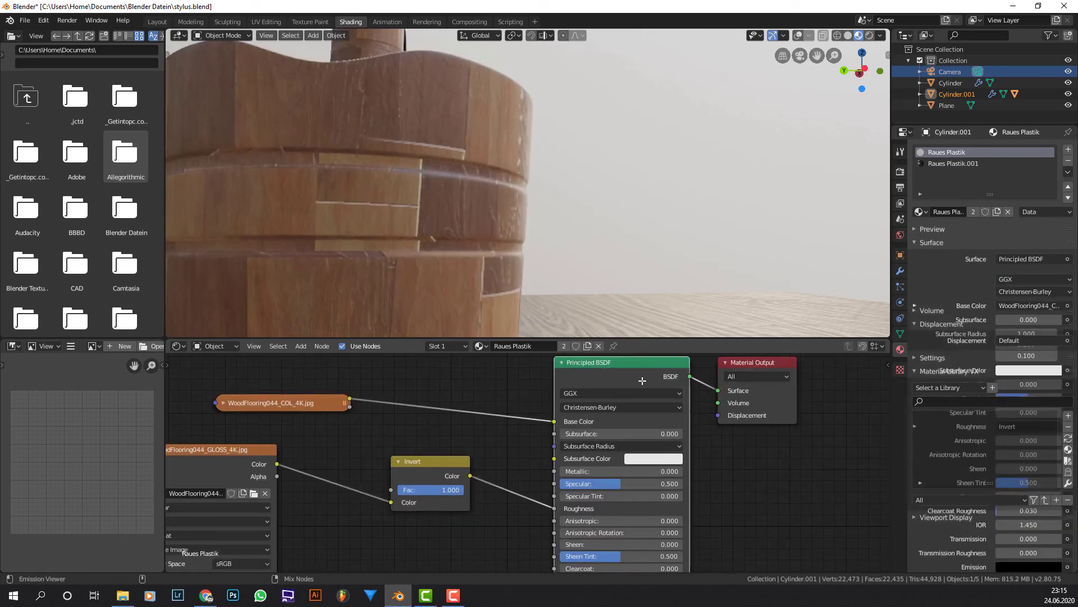
middle_click_drag(345, 453, 390, 399)
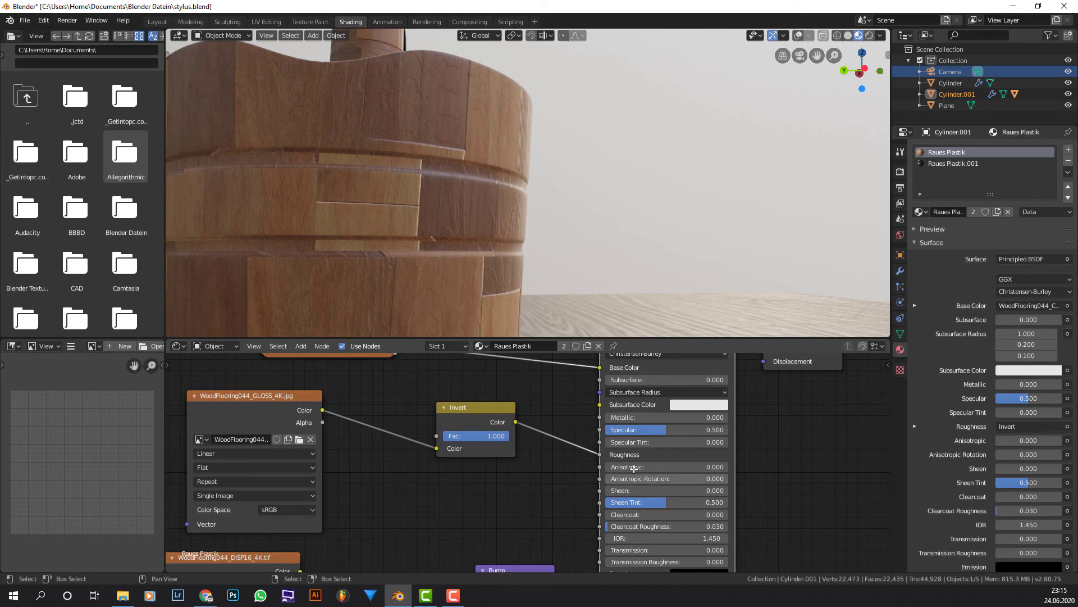
scroll(629, 452, "down", 3)
Raise the Principled BSDF Metallic to 1.0, then drag it back down to 0.
middle_click_drag(665, 457, 638, 412)
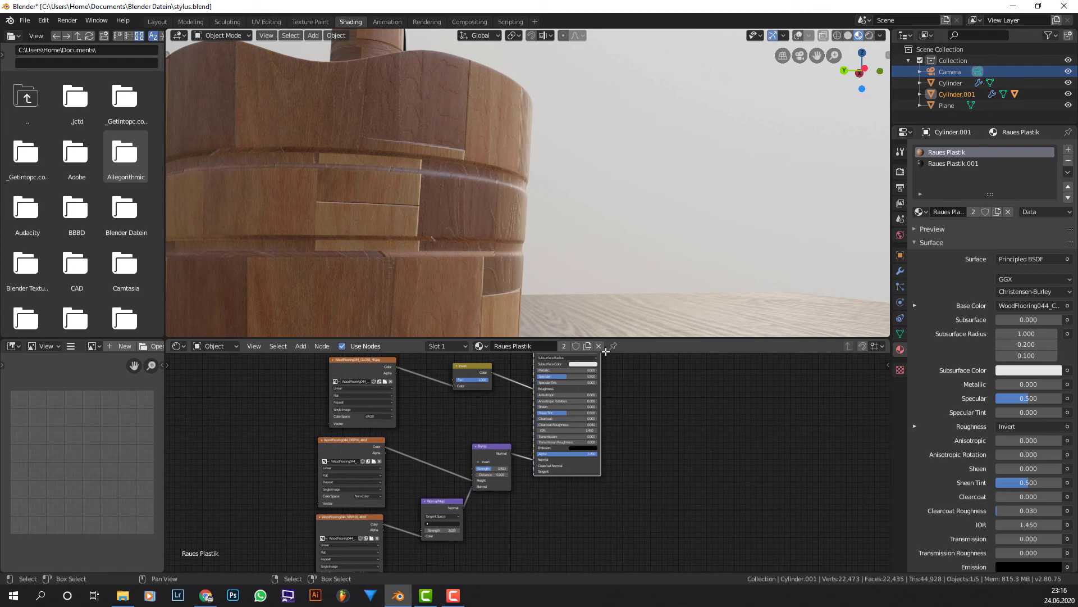
middle_click_drag(542, 396, 604, 465)
scroll(607, 465, "up", 5)
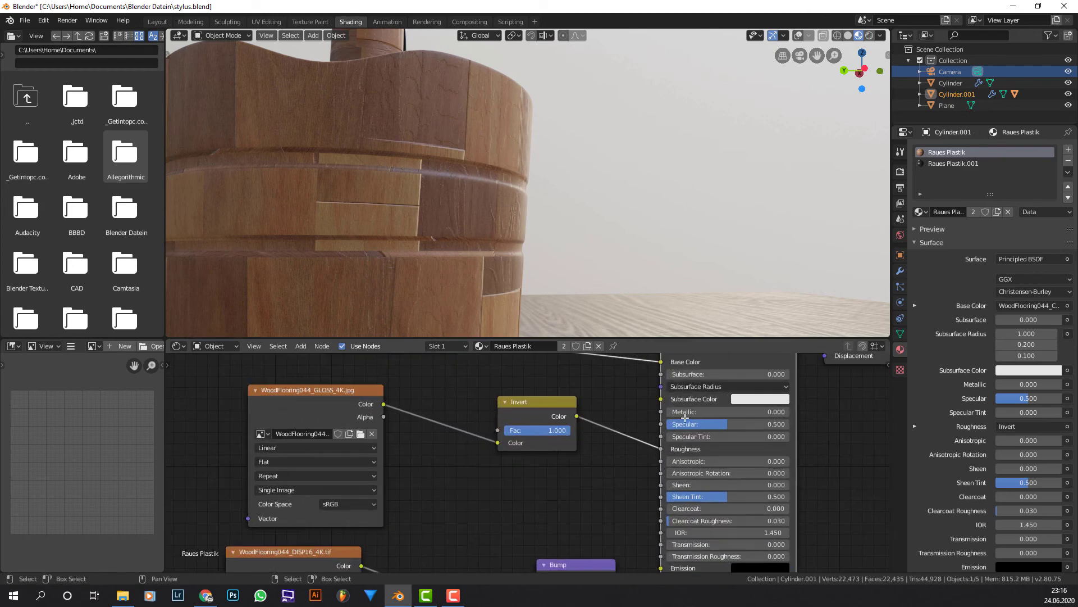
scroll(572, 471, "up", 3)
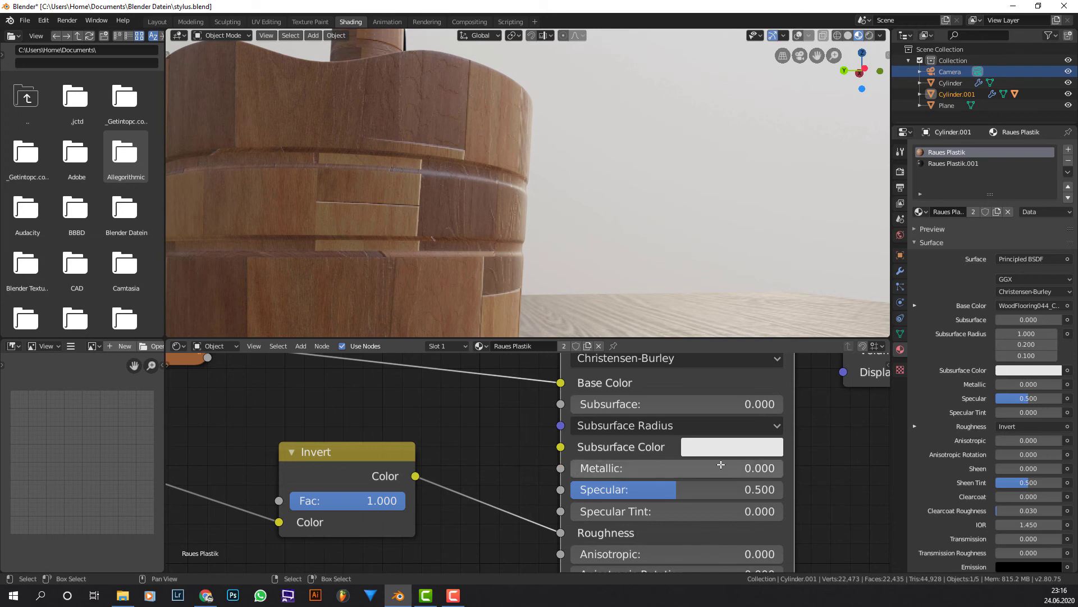
left_click_drag(616, 467, 787, 467)
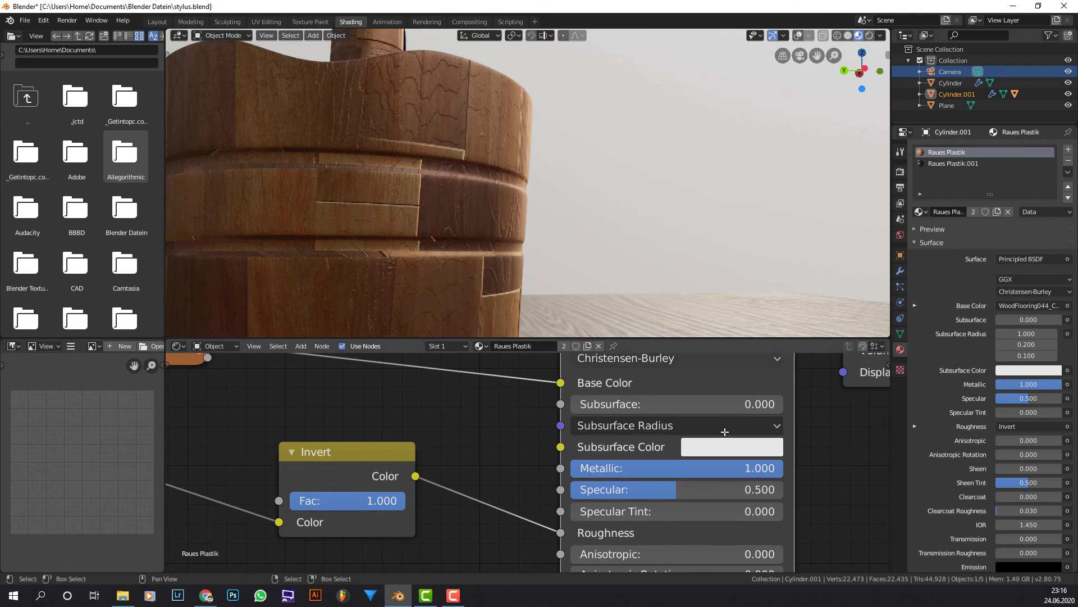
left_click_drag(735, 467, 506, 428)
Pull back and orbit to view the whole stylus holder.
scroll(460, 254, "down", 3)
scroll(458, 251, "down", 2)
middle_click_drag(472, 228, 503, 239)
middle_click_drag(403, 189, 462, 203)
scroll(461, 203, "up", 1)
scroll(524, 437, "down", 7)
middle_click_drag(524, 435, 571, 490)
Cut the Bump→Normal, Invert→Roughness and COL→Base Color links on the Principled BSDF.
scroll(571, 489, "up", 5)
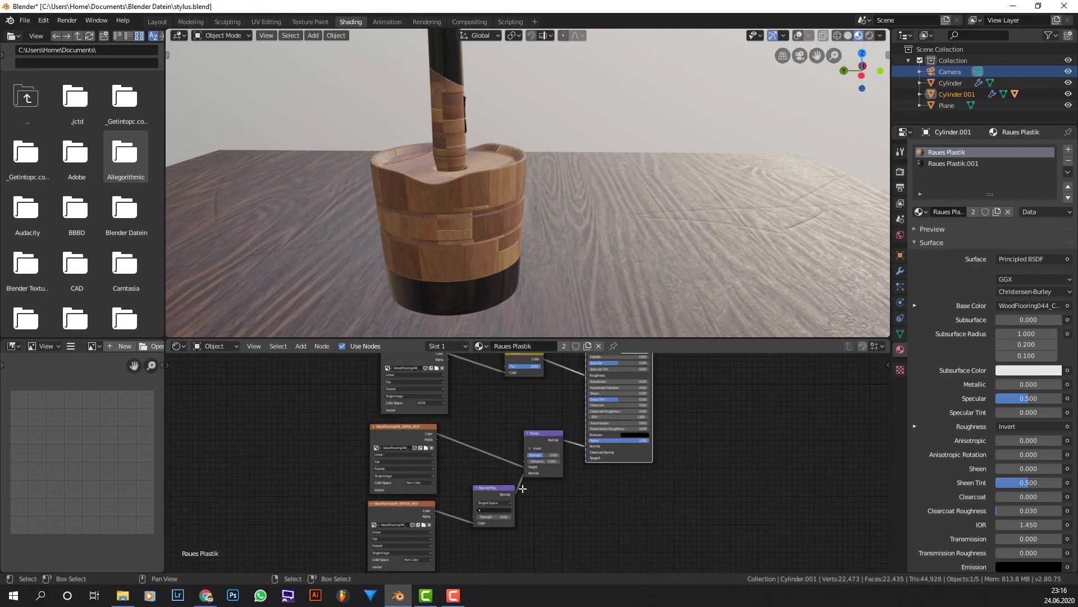
middle_click_drag(609, 444, 595, 464)
scroll(595, 464, "up", 4)
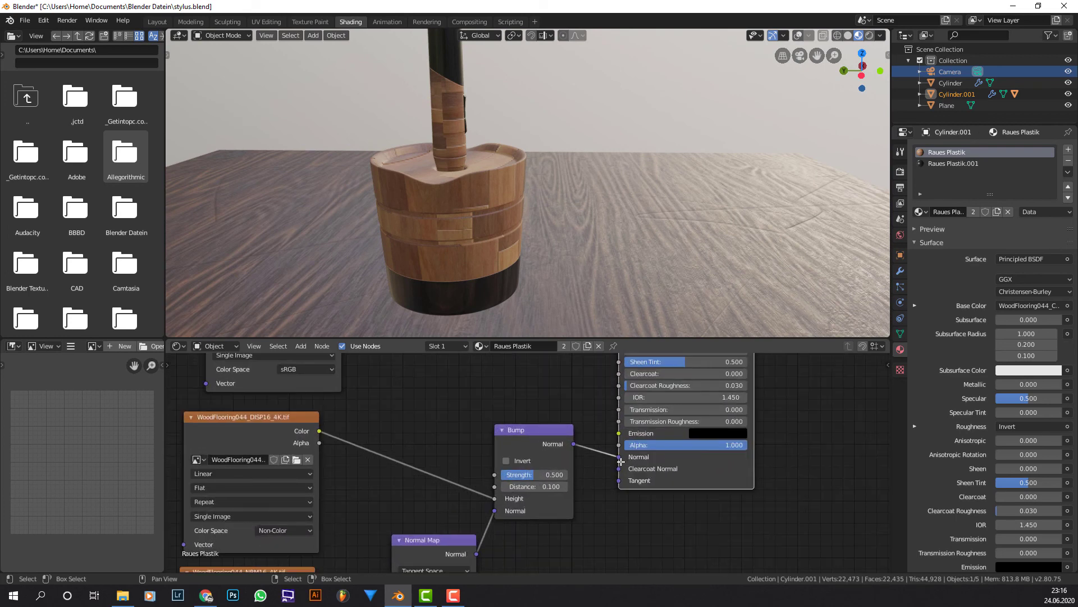
left_click_drag(620, 458, 606, 438)
middle_click_drag(595, 418, 512, 572)
left_click_drag(536, 478, 508, 472)
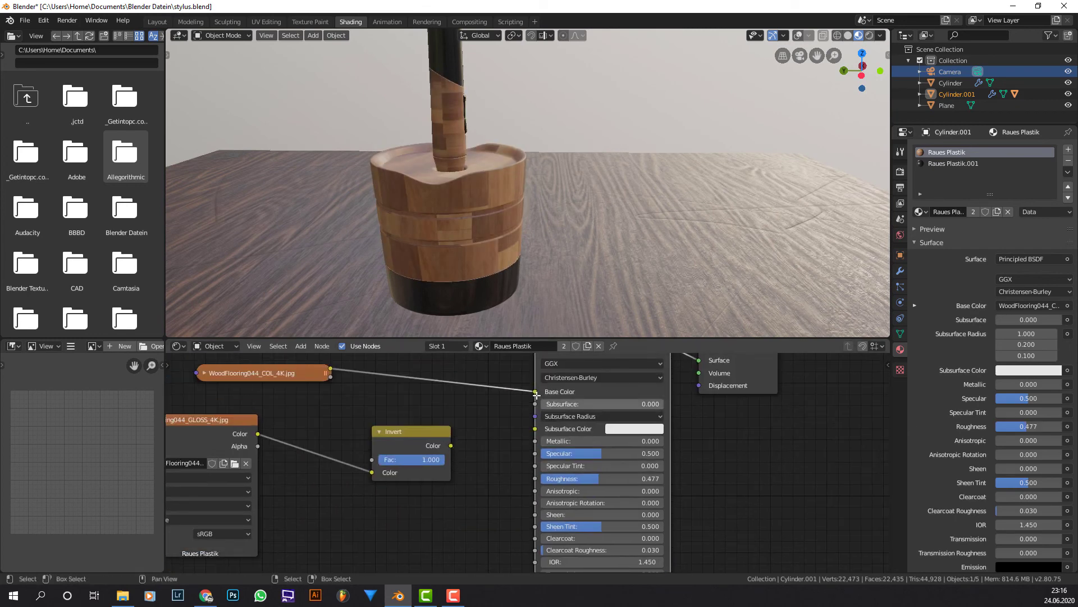
left_click_drag(535, 392, 500, 392)
middle_click_drag(569, 364, 545, 402)
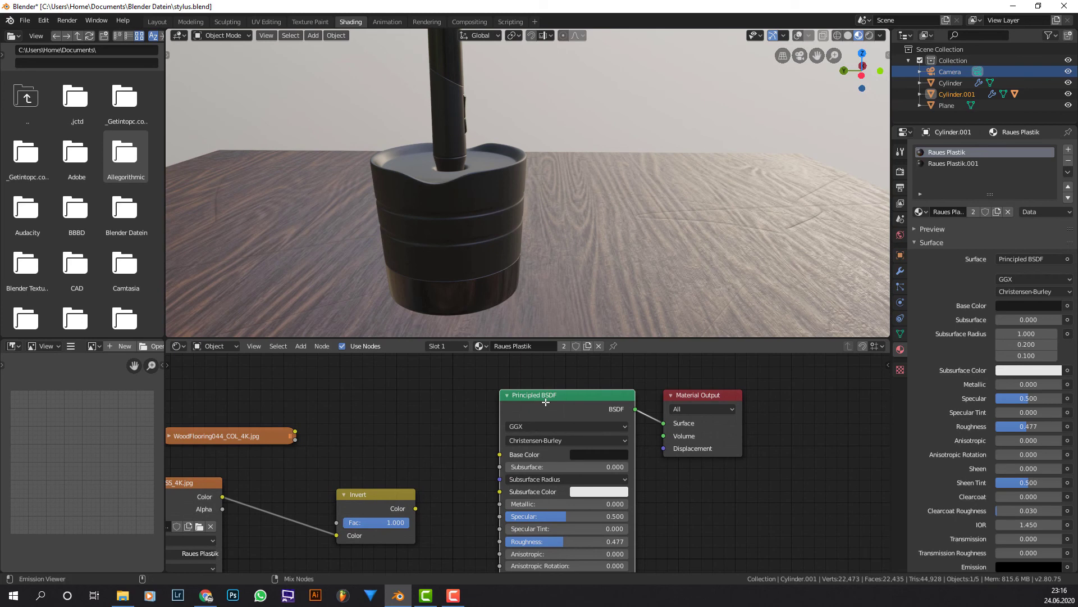
Run Principled Texture Setup with all five WoodFineDark004 4K images.
key("ctrl+shift+t")
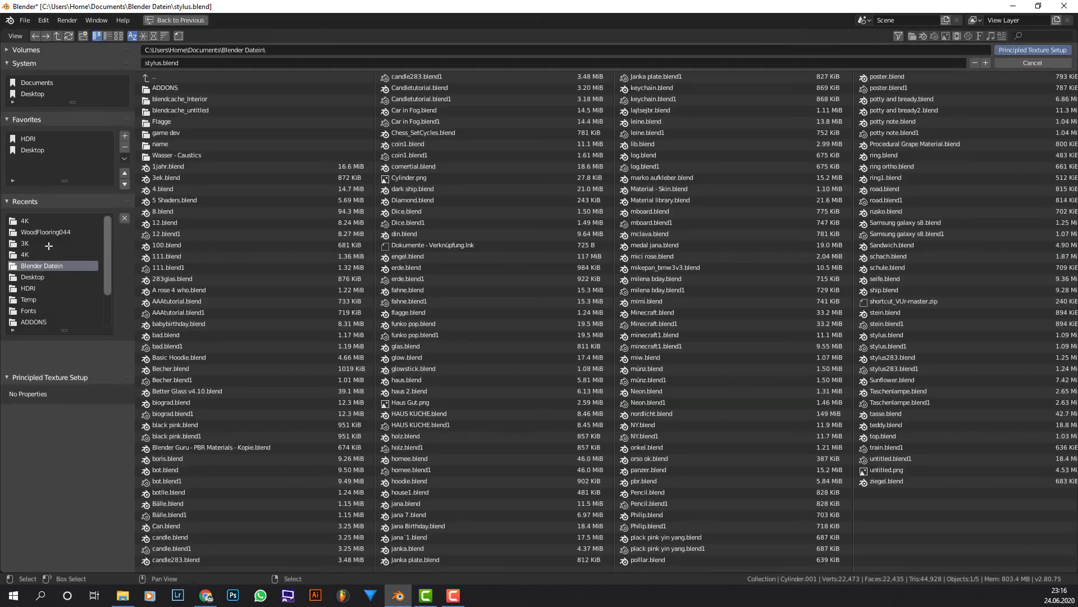
left_click(48, 254)
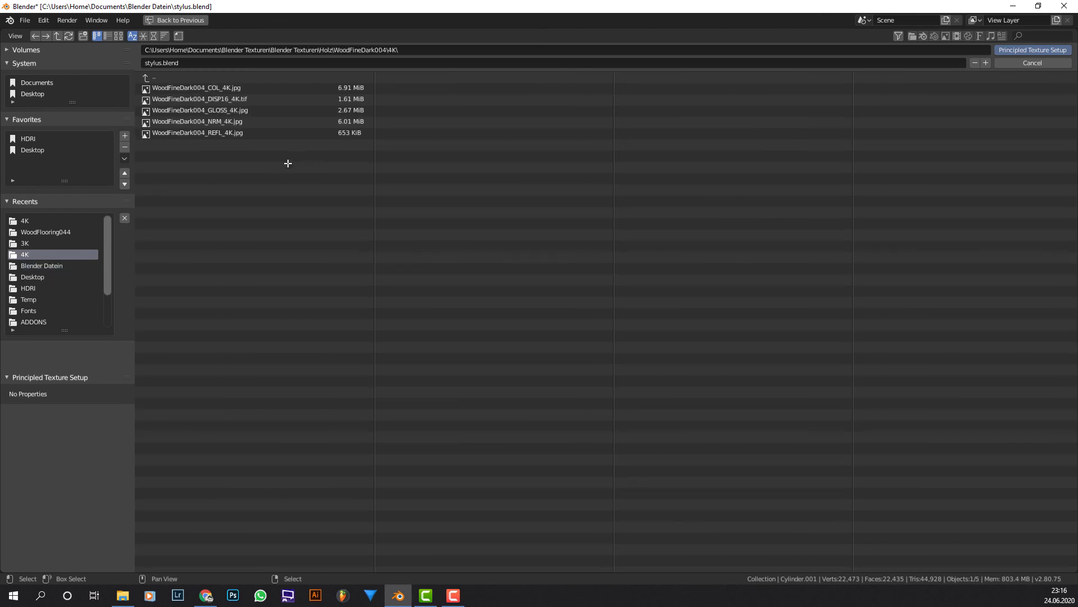
left_click_drag(220, 147, 218, 83)
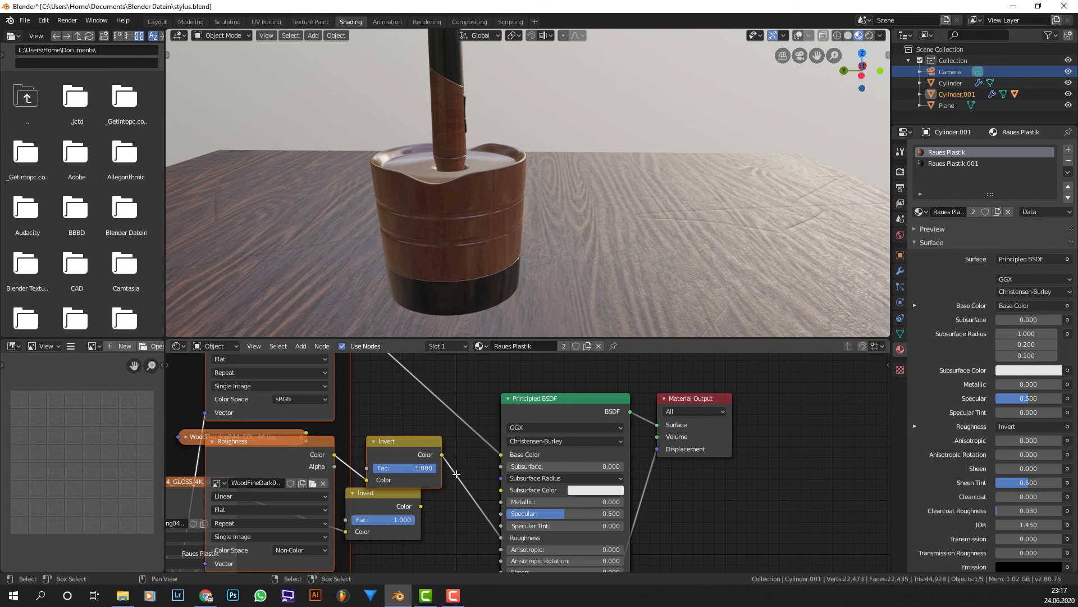
Move the new WoodFineDark texture nodes and Mapping frame to the left.
scroll(559, 462, "down", 4)
scroll(558, 461, "up", 1)
middle_click_drag(556, 462, 560, 387)
middle_click_drag(478, 397, 519, 424)
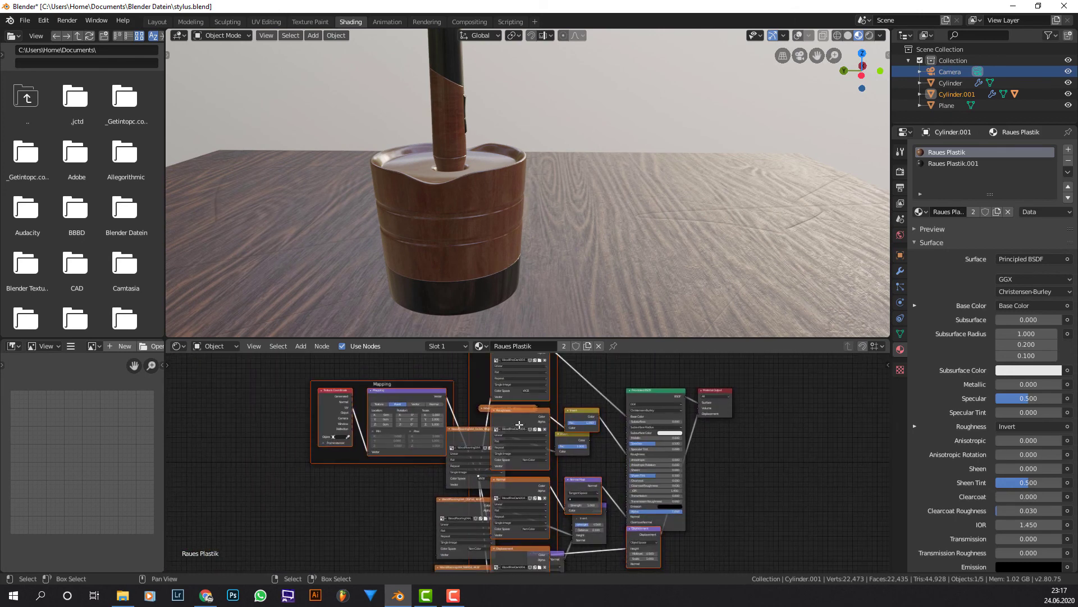
left_click_drag(519, 424, 265, 416)
middle_click_drag(421, 490, 477, 448)
Inspect the new Roughness, Displacement, Bump and normal-map nodes.
scroll(477, 448, "up", 3)
middle_click_drag(336, 360, 394, 416)
scroll(394, 416, "up", 2)
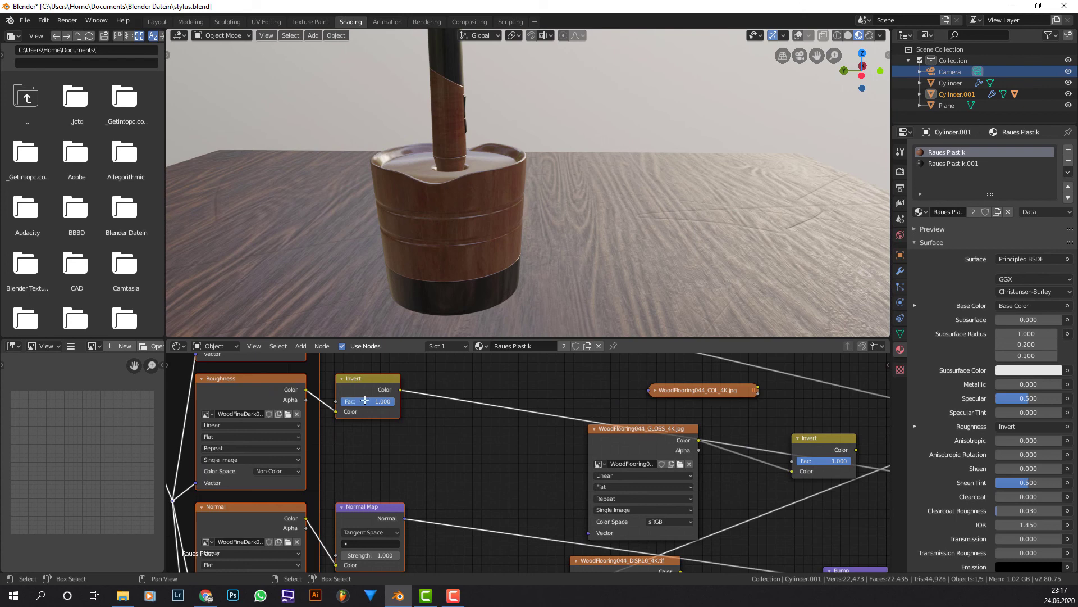
scroll(415, 418, "down", 1)
scroll(414, 417, "down", 2)
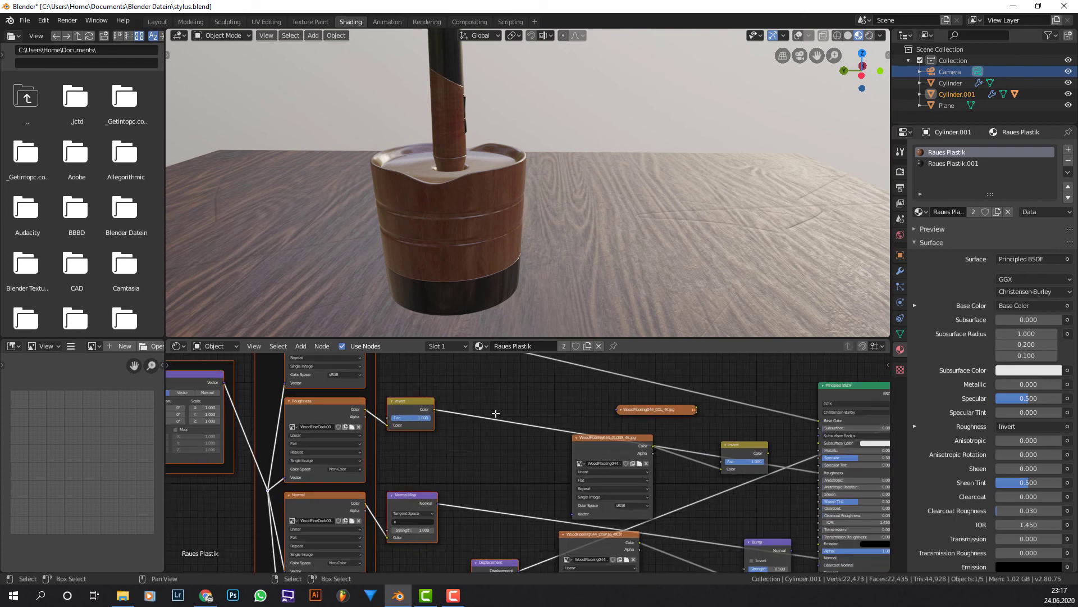
middle_click_drag(534, 397, 442, 322)
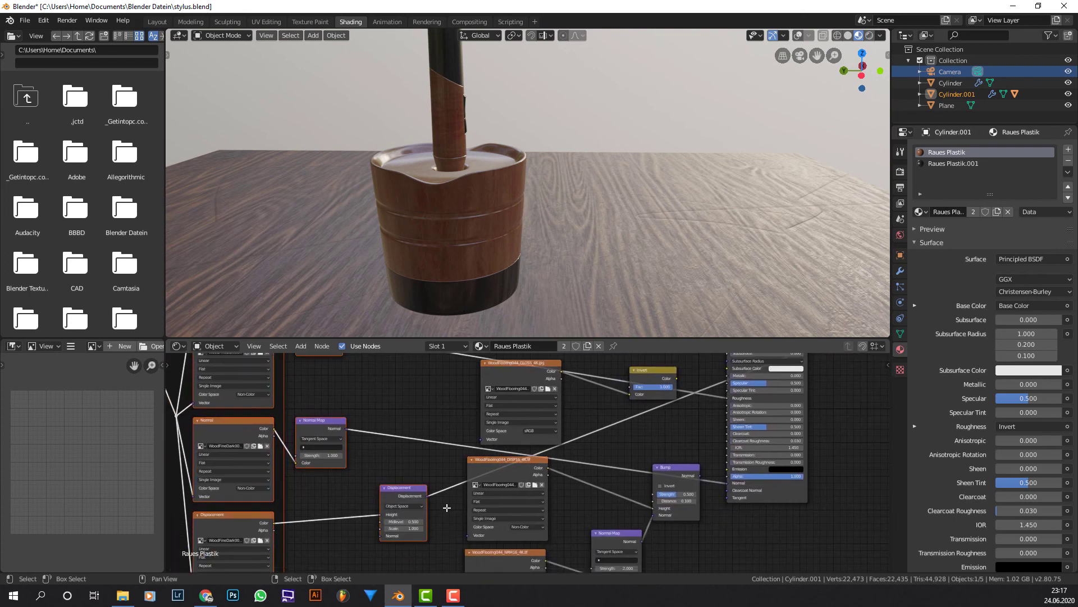
middle_click_drag(458, 514, 456, 446)
middle_click_drag(332, 428, 527, 461)
Review the Invert, Mapping and Textures frames down to the Principled BSDF.
scroll(526, 461, "up", 4)
middle_click_drag(374, 474, 373, 571)
middle_click_drag(378, 358, 406, 526)
middle_click_drag(368, 390, 442, 397)
scroll(442, 402, "down", 5)
scroll(680, 420, "down", 4)
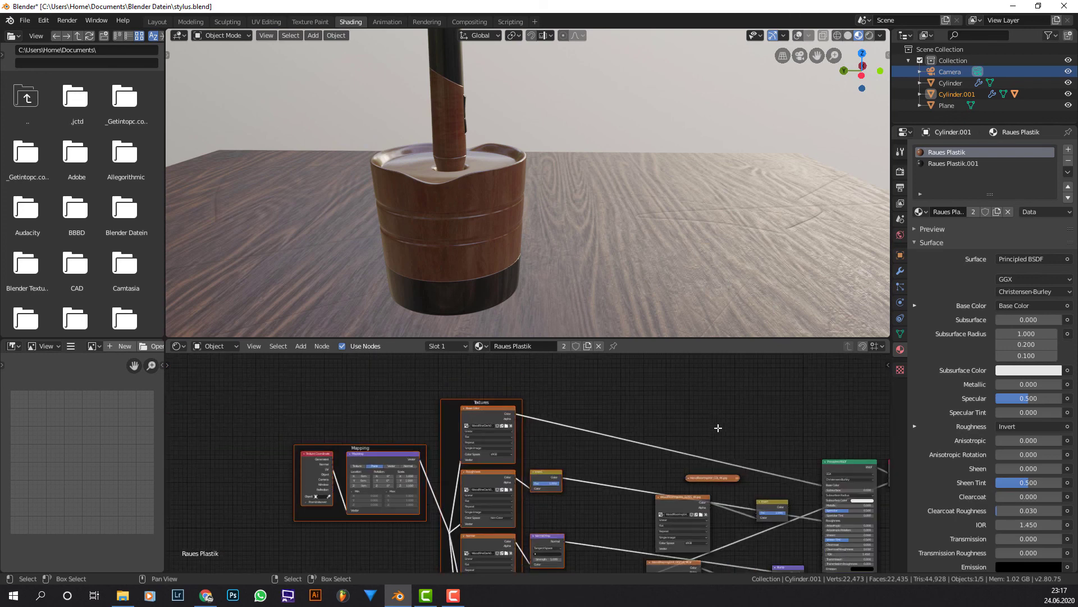
middle_click_drag(718, 426, 590, 354)
middle_click_drag(590, 571, 566, 566)
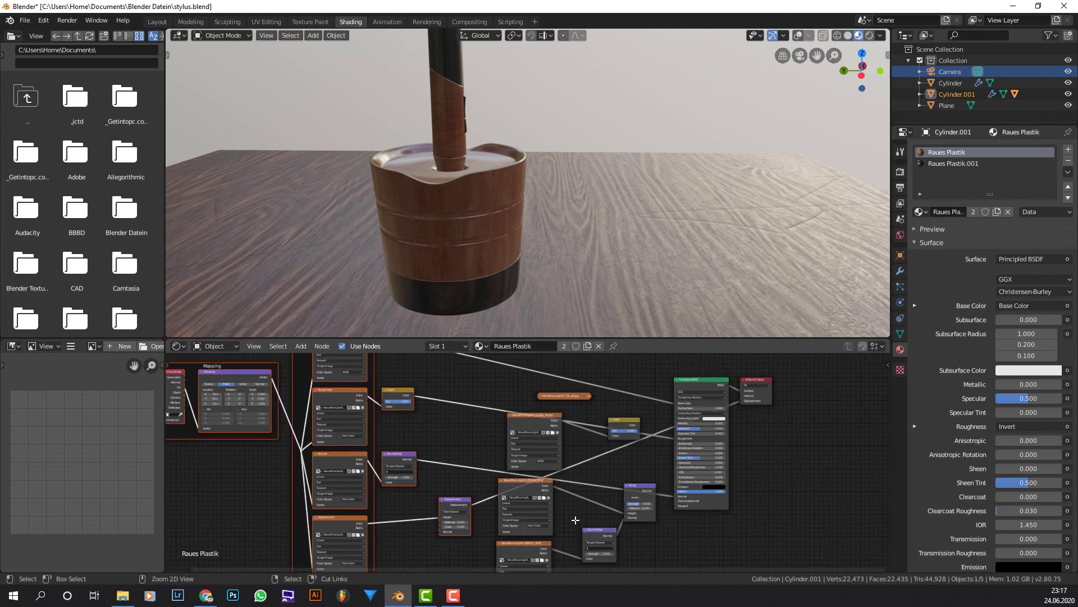
Undo the WoodFineDark setup so WoodFlooring044_COL_4K feeds Base Color again.
key("ctrl+z")
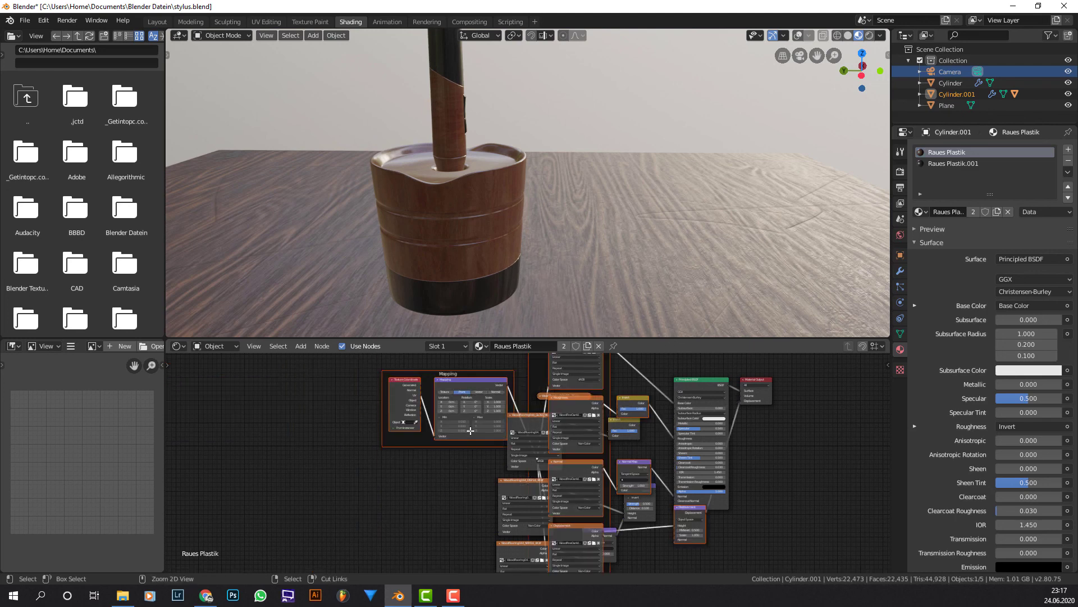
key("ctrl+z")
middle_click_drag(814, 443, 720, 424)
scroll(505, 455, "up", 5)
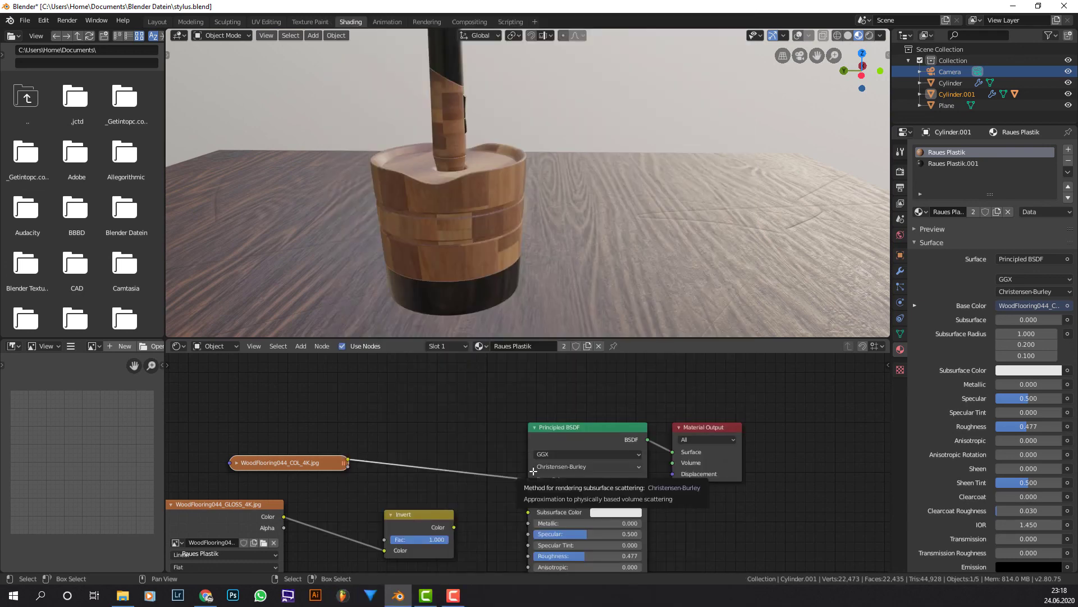
scroll(435, 450, "up", 3)
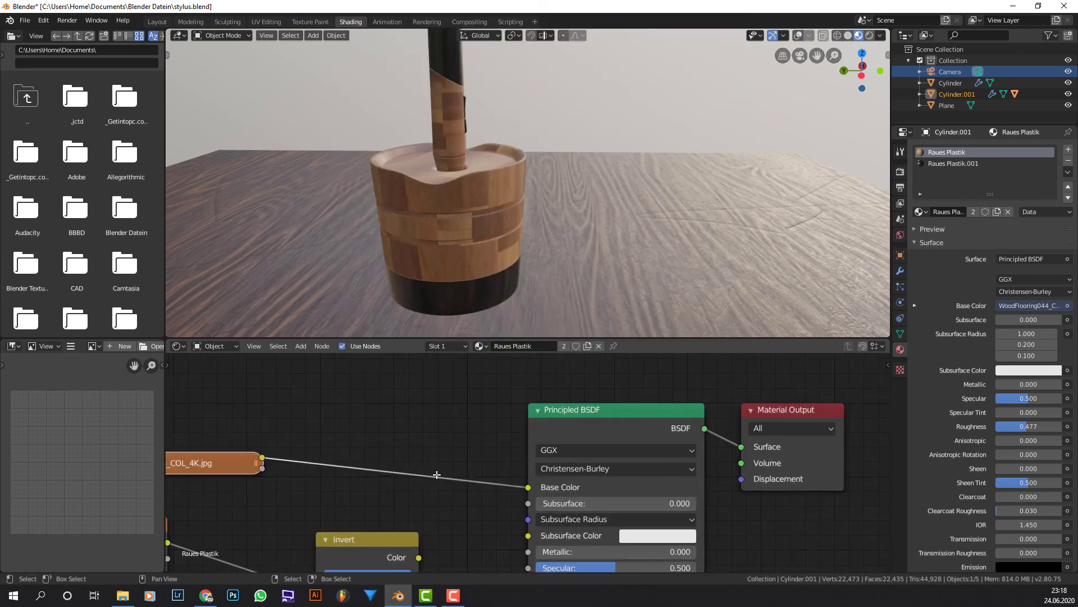